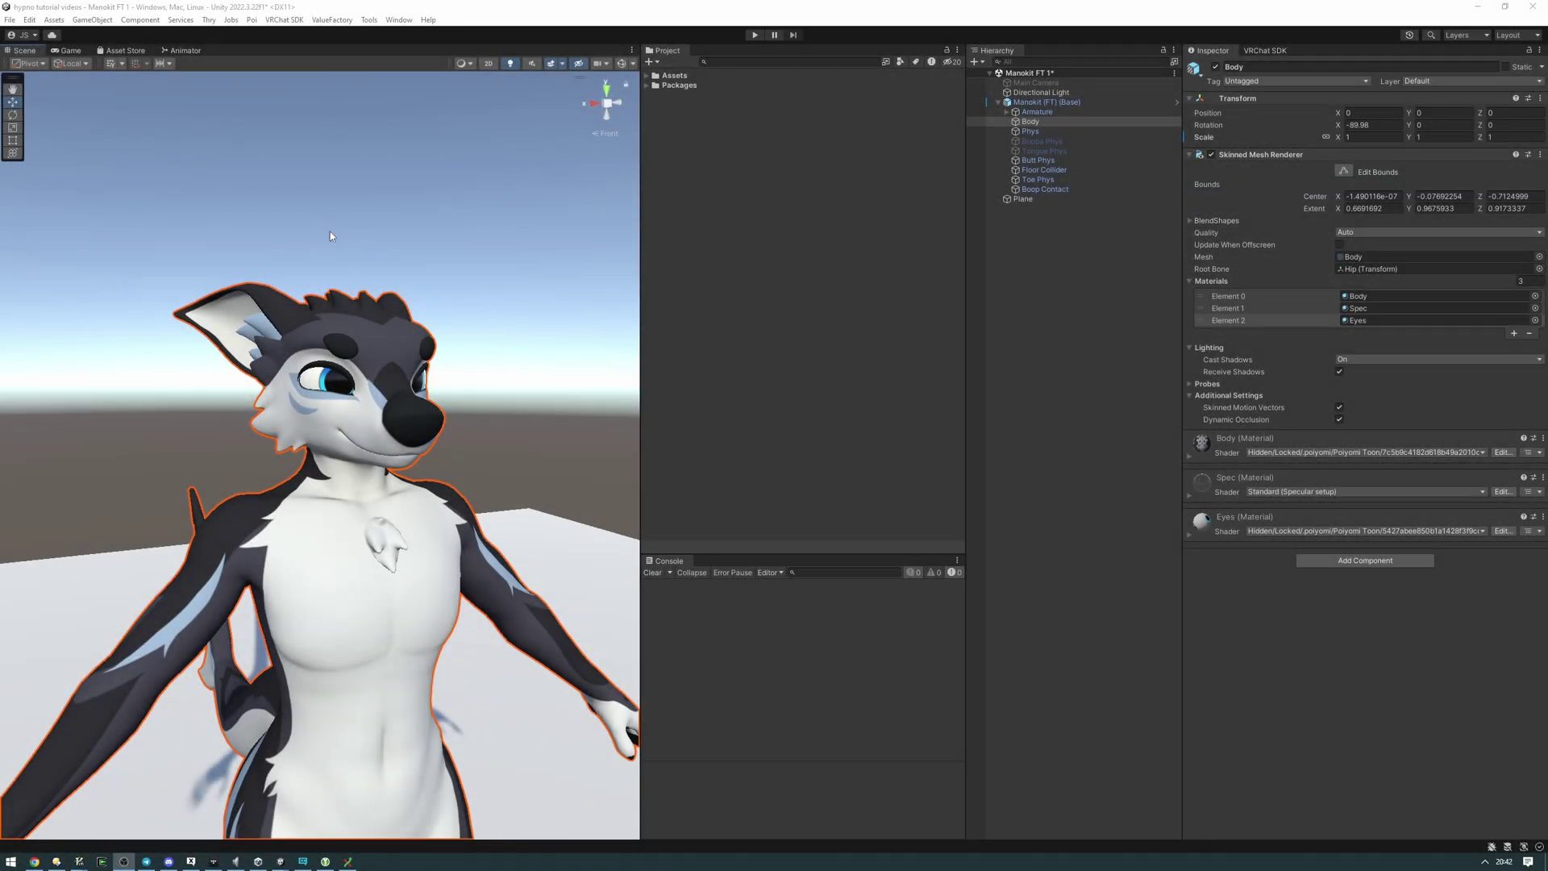
- Select the Calibration material in Assets > ValueFactory > Hypno Eyes 3 > Materials > Examples
scroll(423, 298, "up", 3)
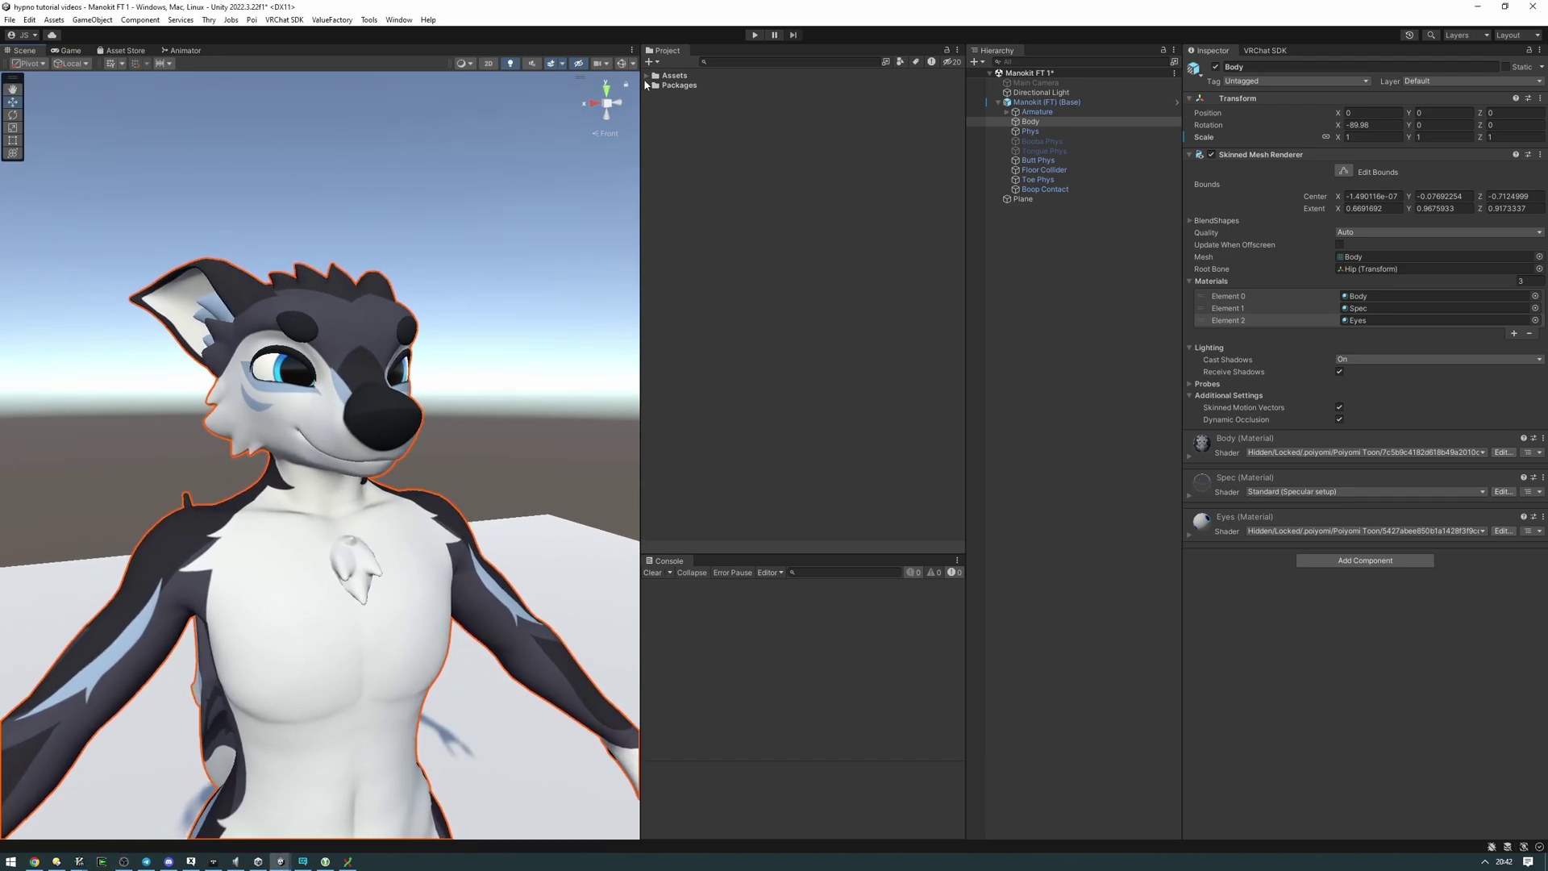
left_click(647, 76)
left_click(656, 95)
left_click(664, 105)
left_click(672, 115)
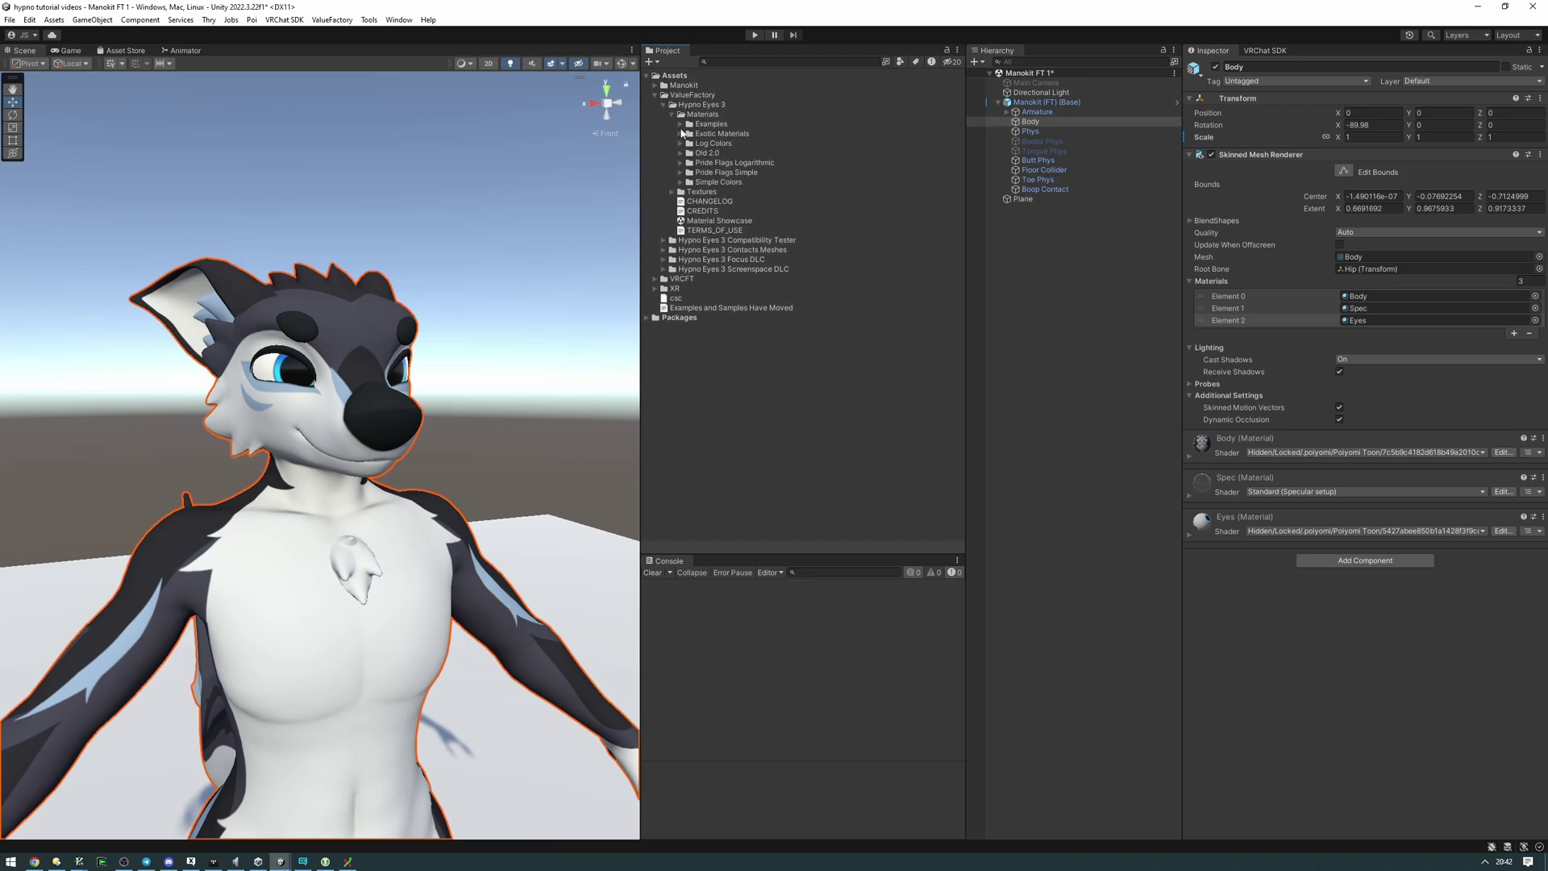
left_click(680, 125)
left_click(725, 164)
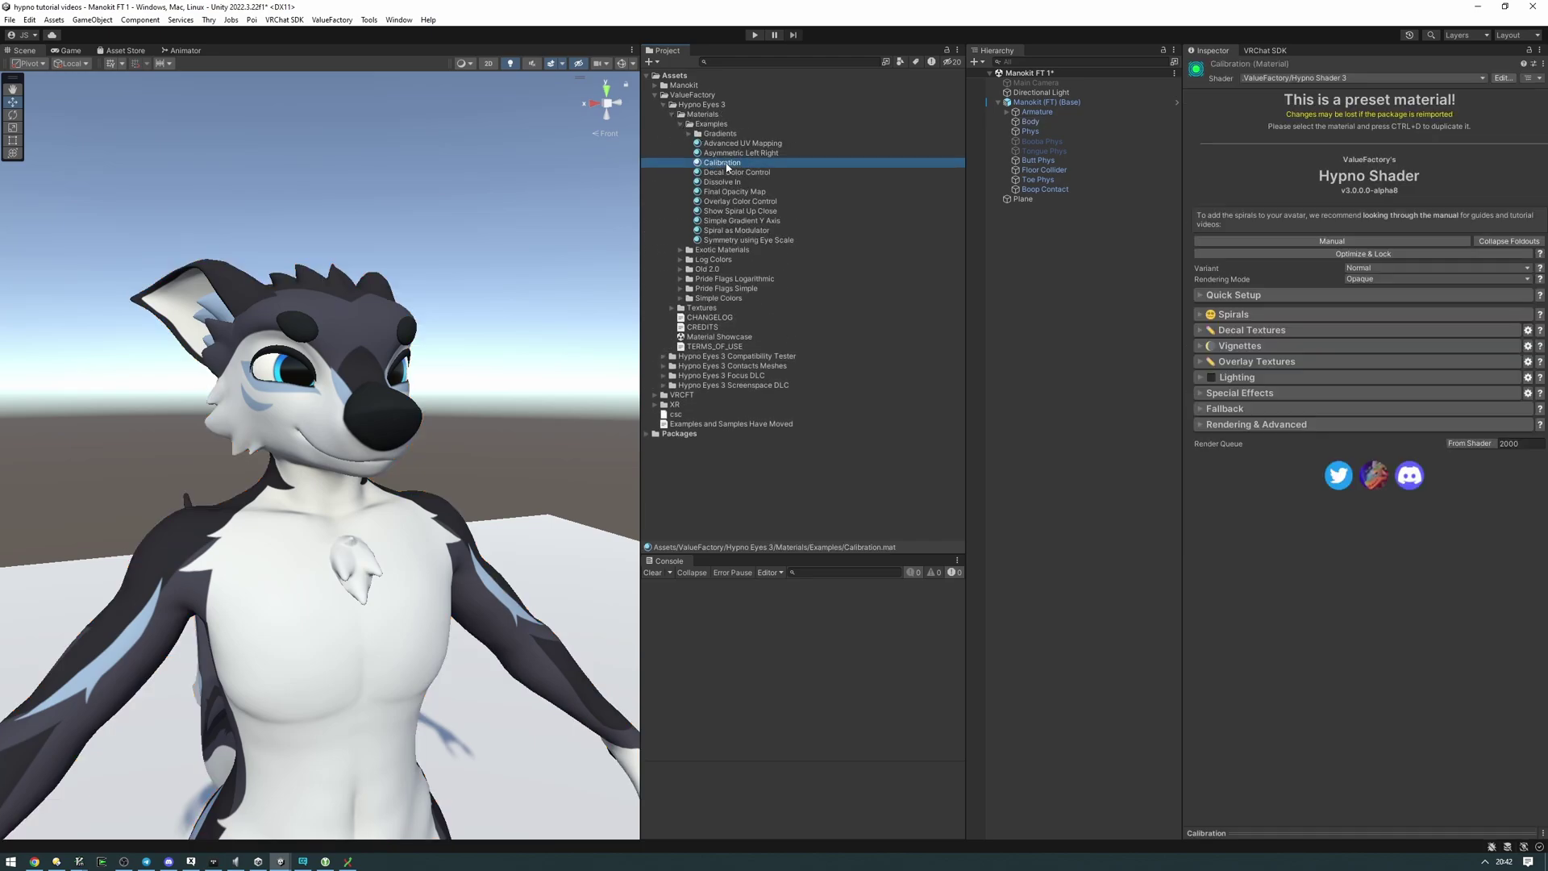
- Duplicate Calibration as Calibration 1 and assign it to the Body mesh's Element 2 eye slot
key("ctrl+d")
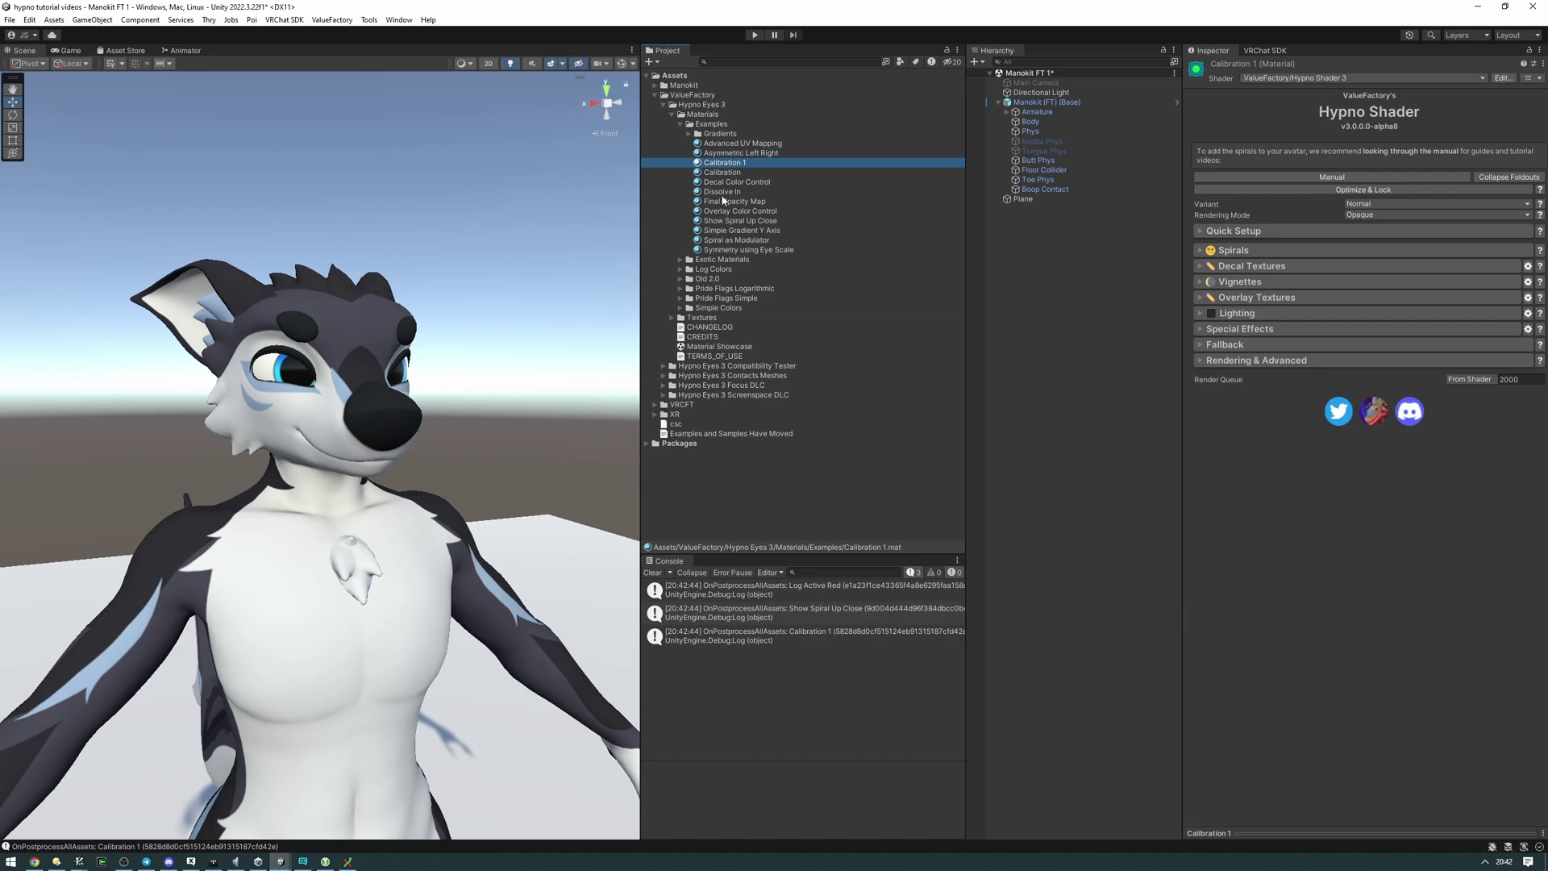
left_click_drag(413, 233, 363, 237, "alt")
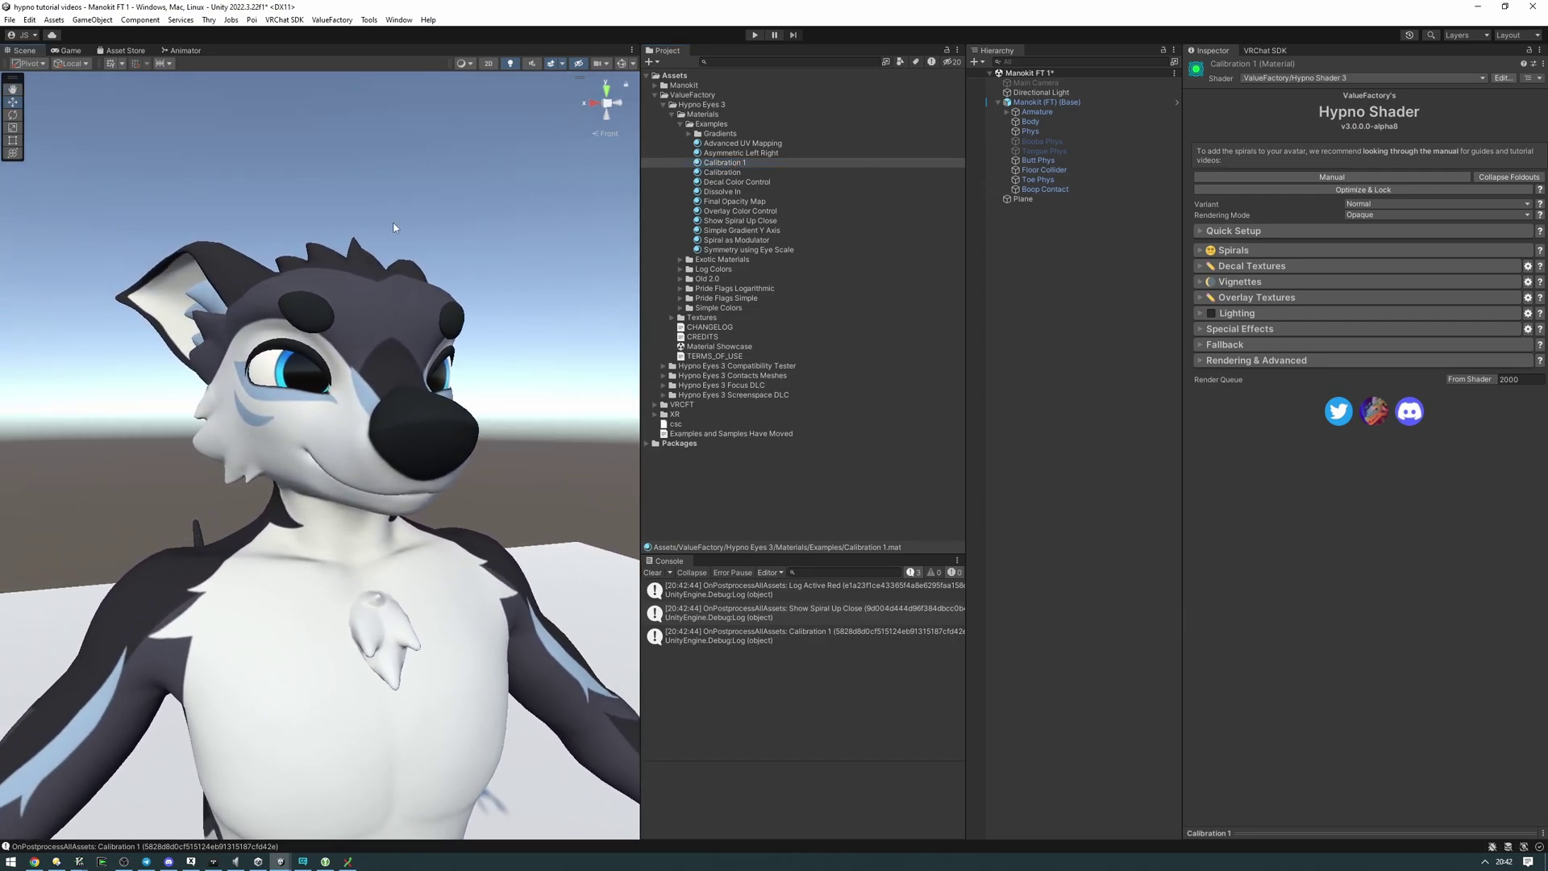
left_click(1080, 121)
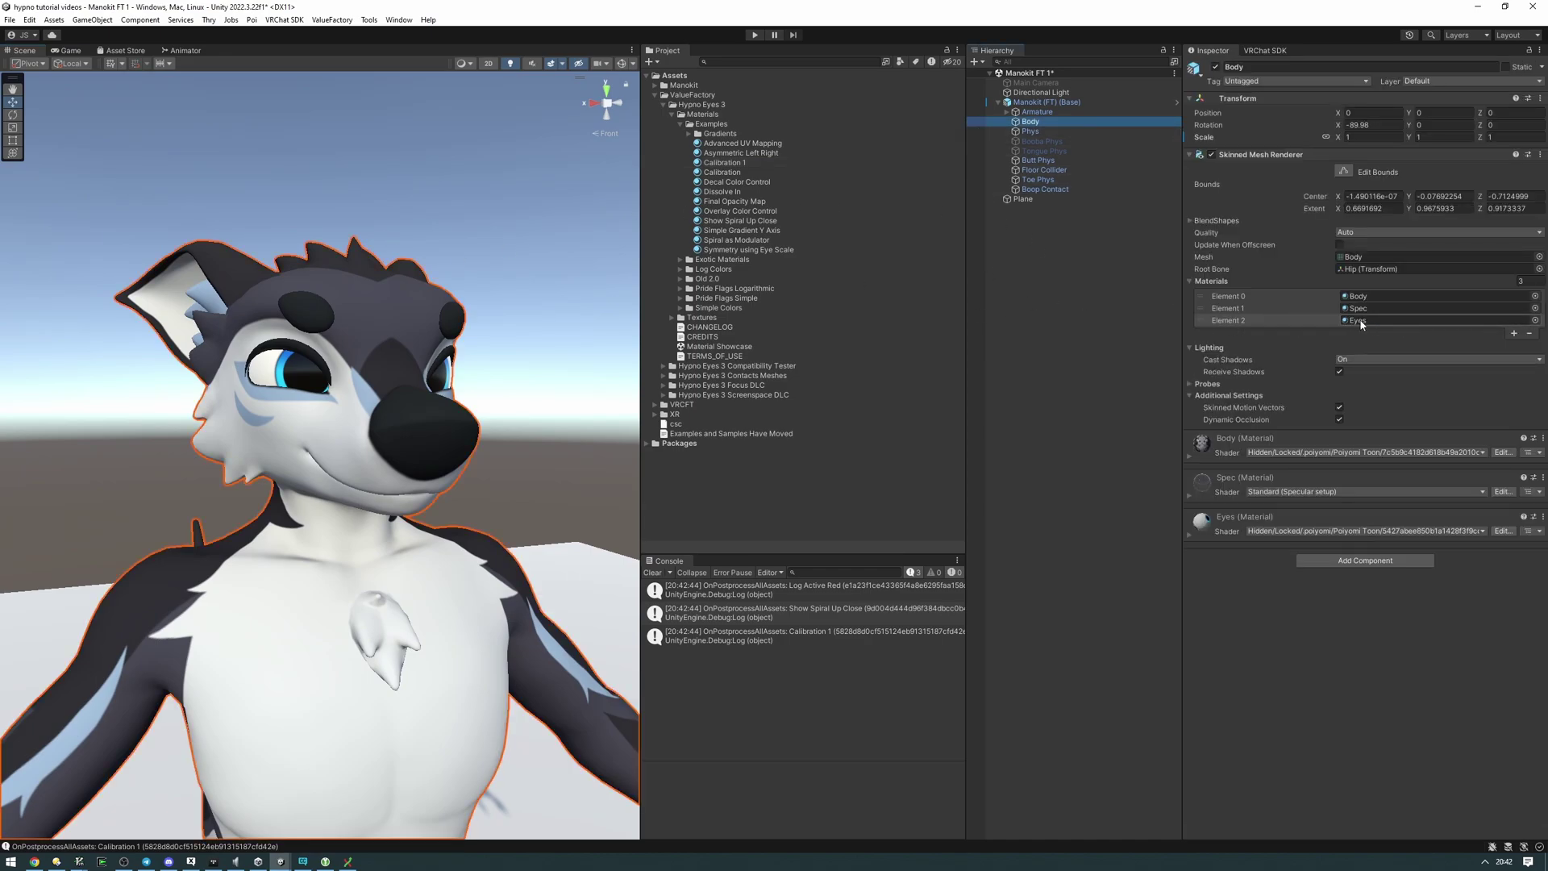
left_click_drag(723, 165, 1362, 320)
left_click_drag(564, 323, 323, 274, "alt")
- Open the UV Center Picker from Calibration 1's Quick Setup > Manual Positioning section
left_click(721, 163)
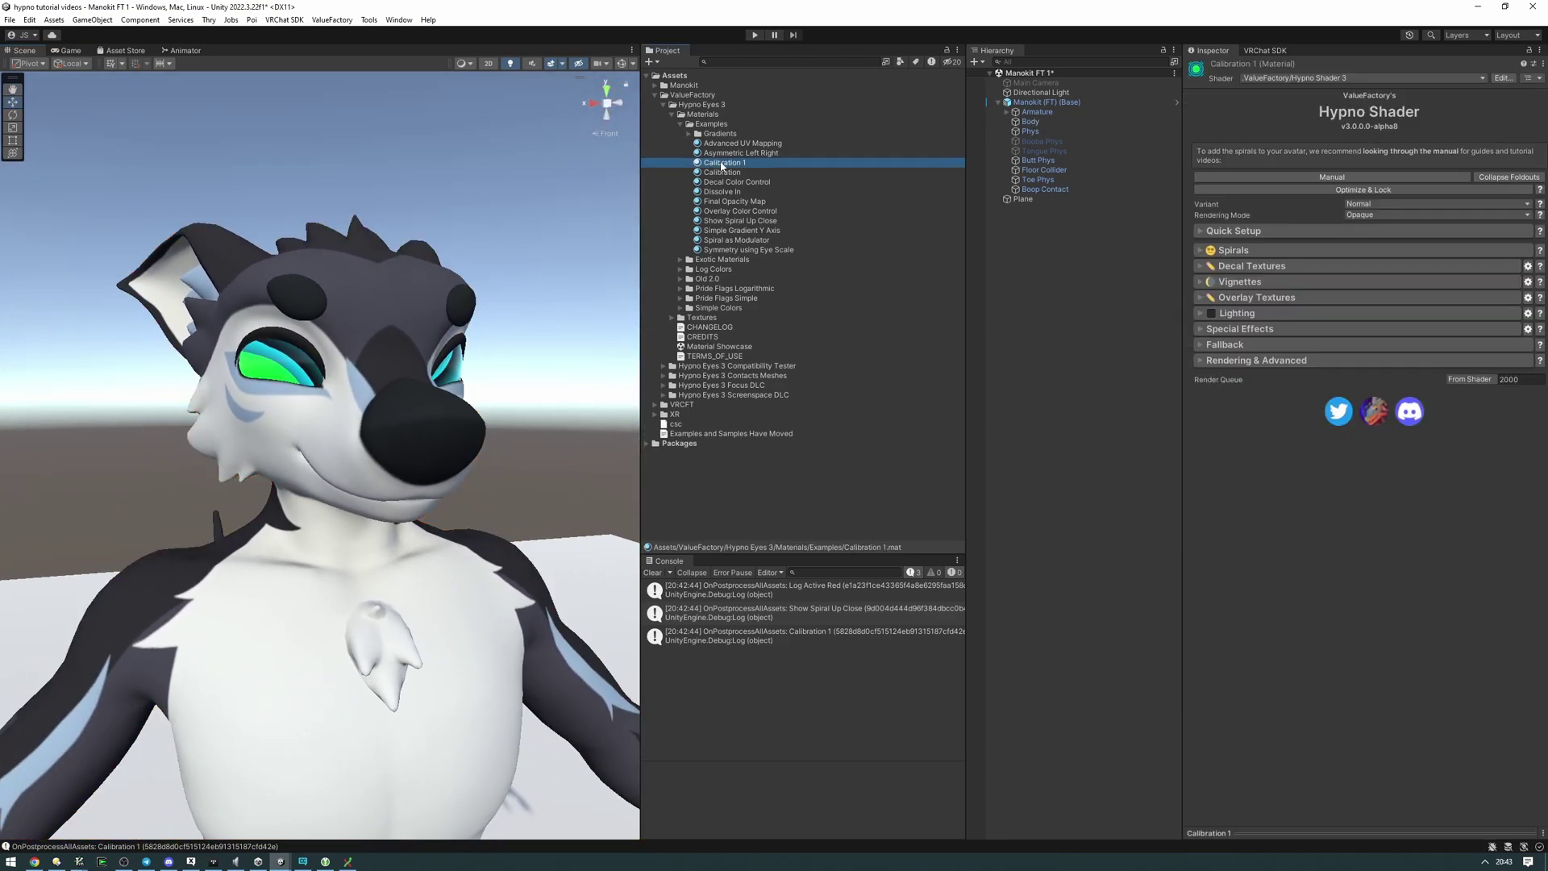
left_click(1233, 232)
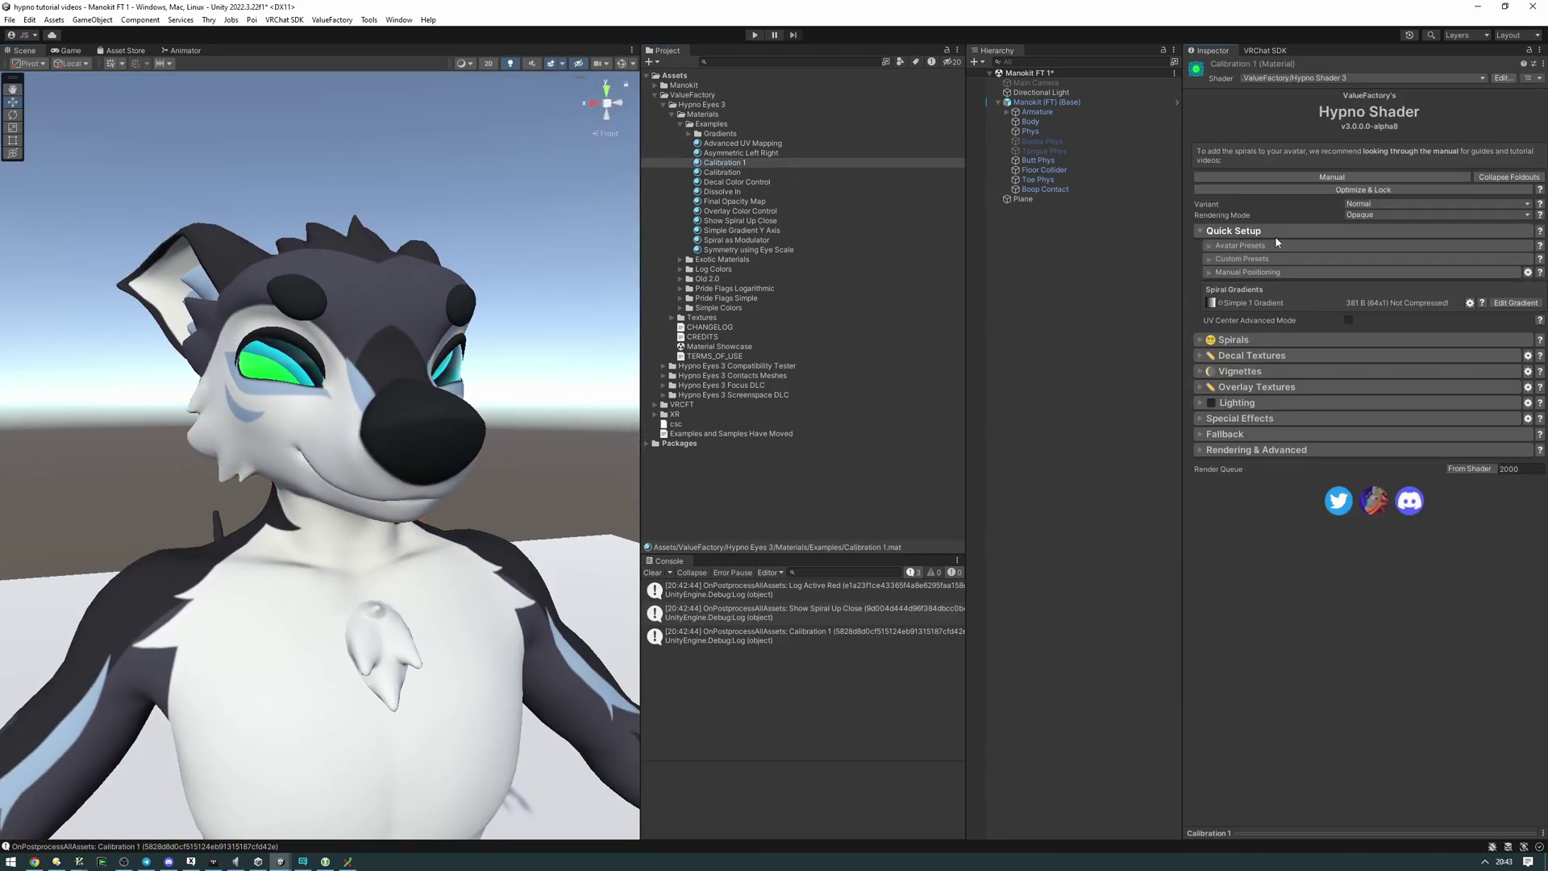
left_click(1252, 273)
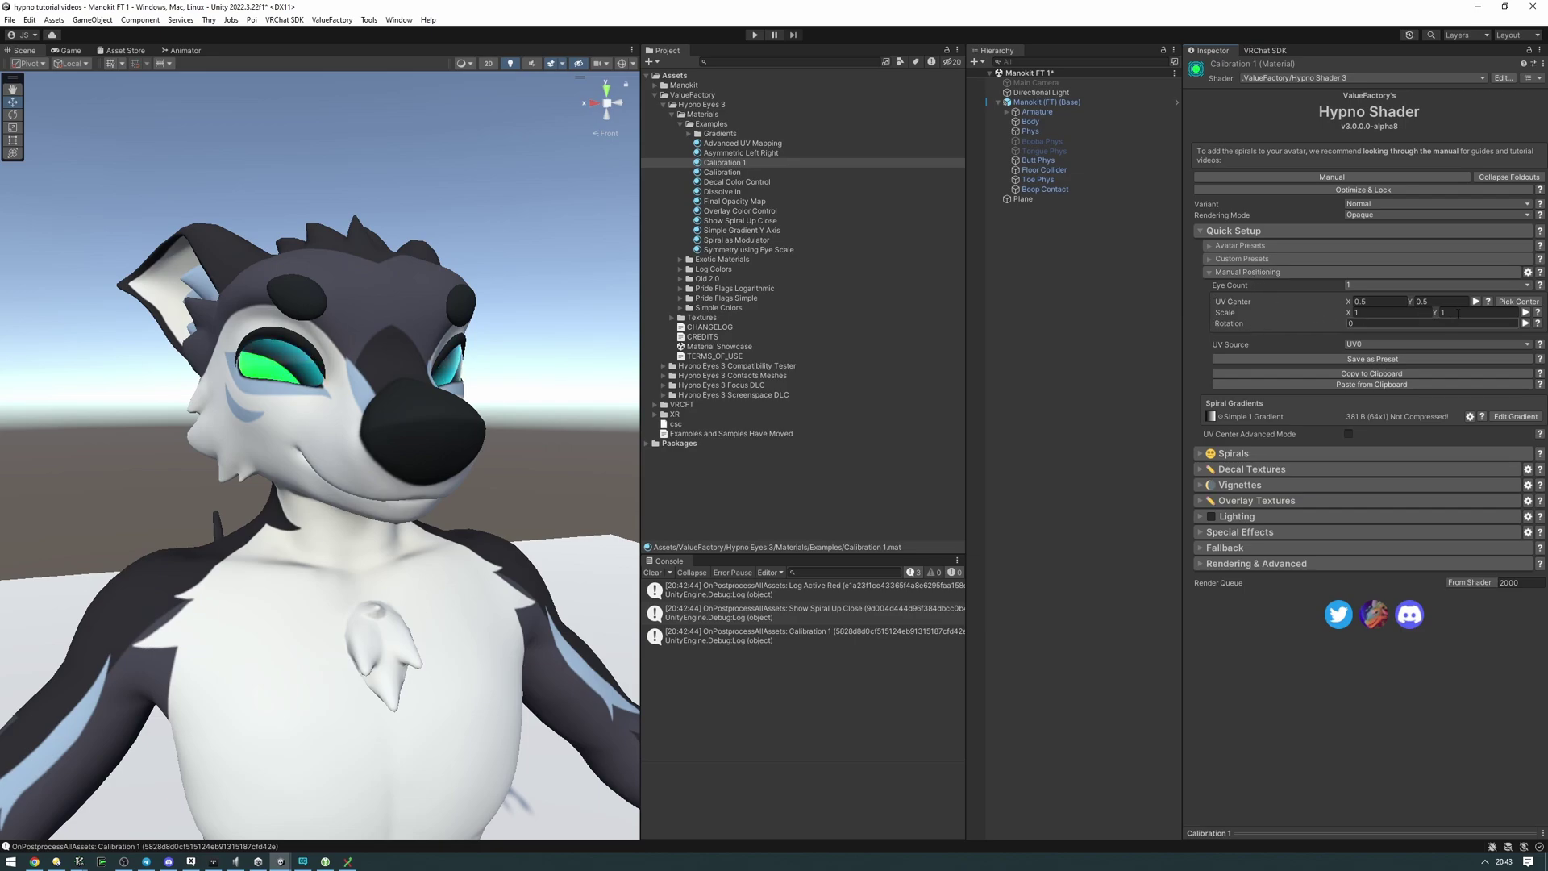
left_click(1519, 302)
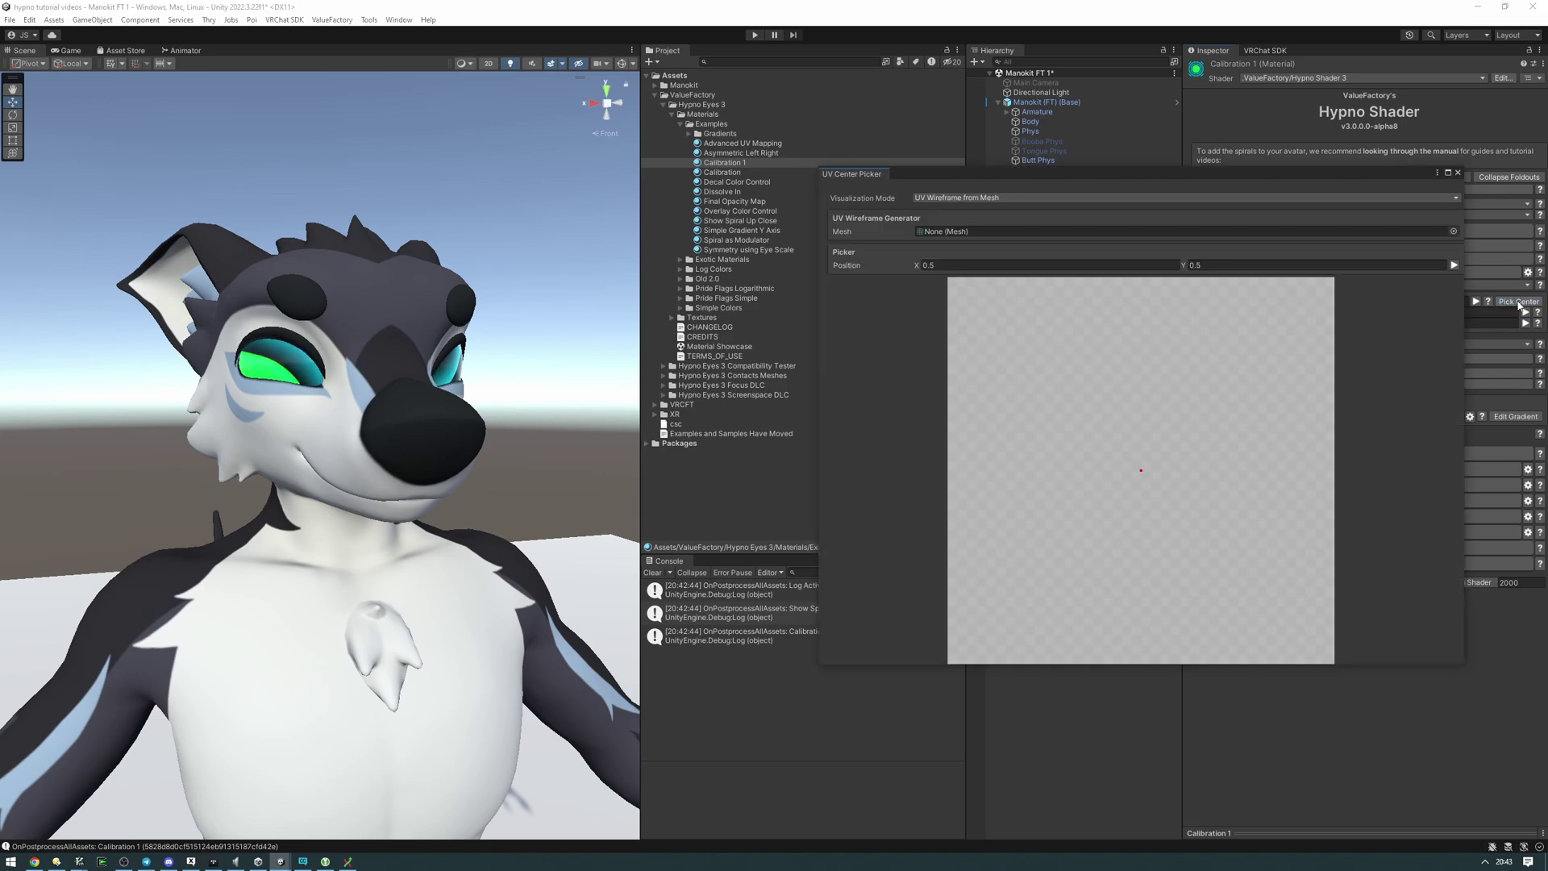
left_click_drag(988, 179, 740, 241)
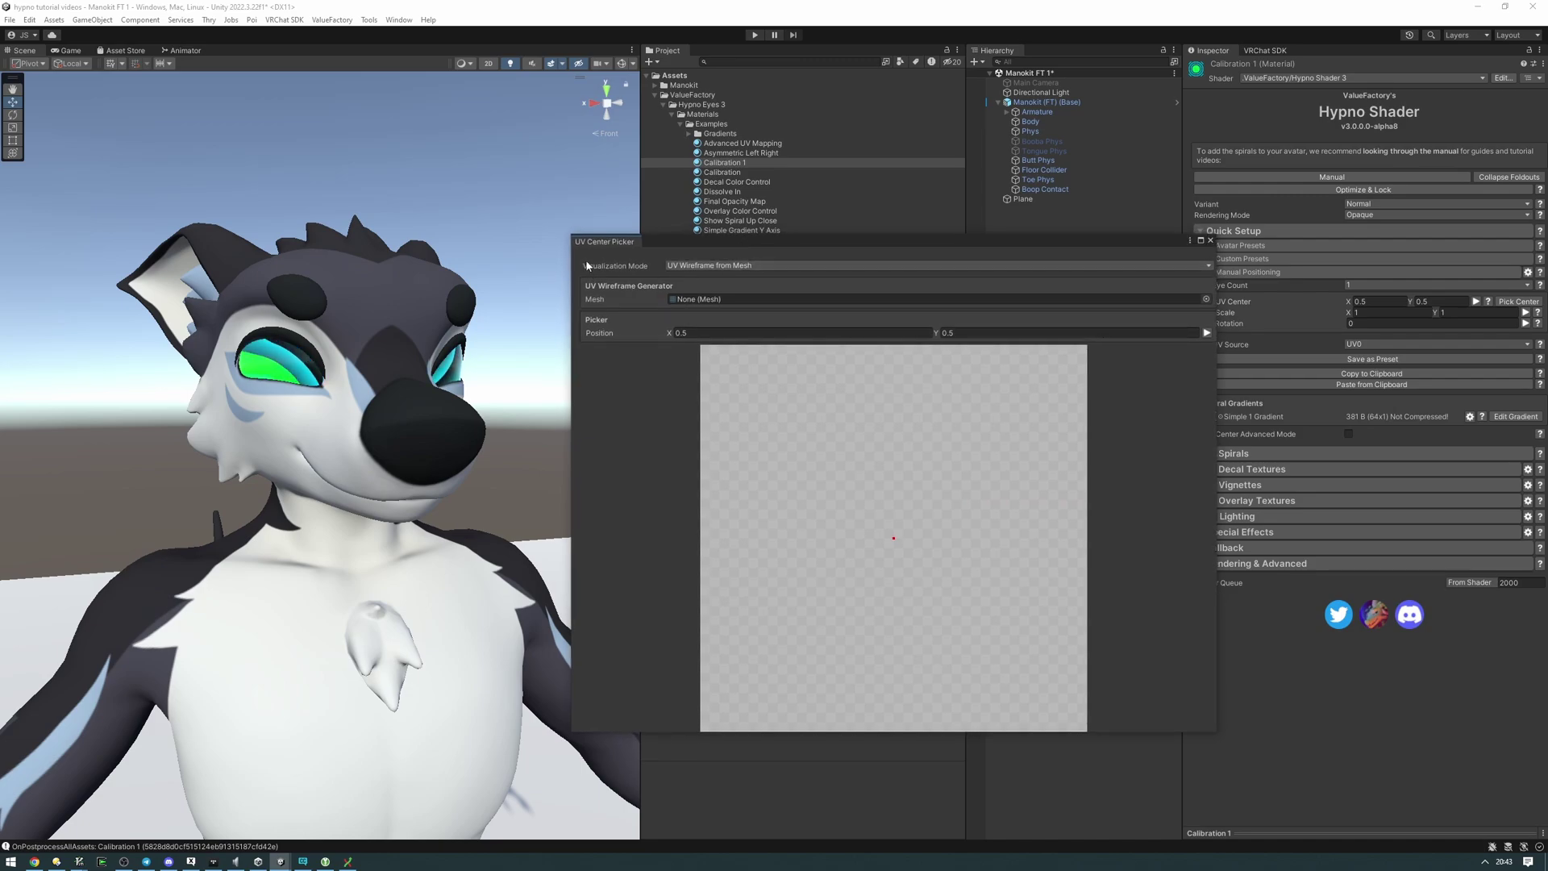
- Try the Texture visualization mode, then set it back to UV Wireframe from Mesh
left_click(710, 266)
left_click(700, 294)
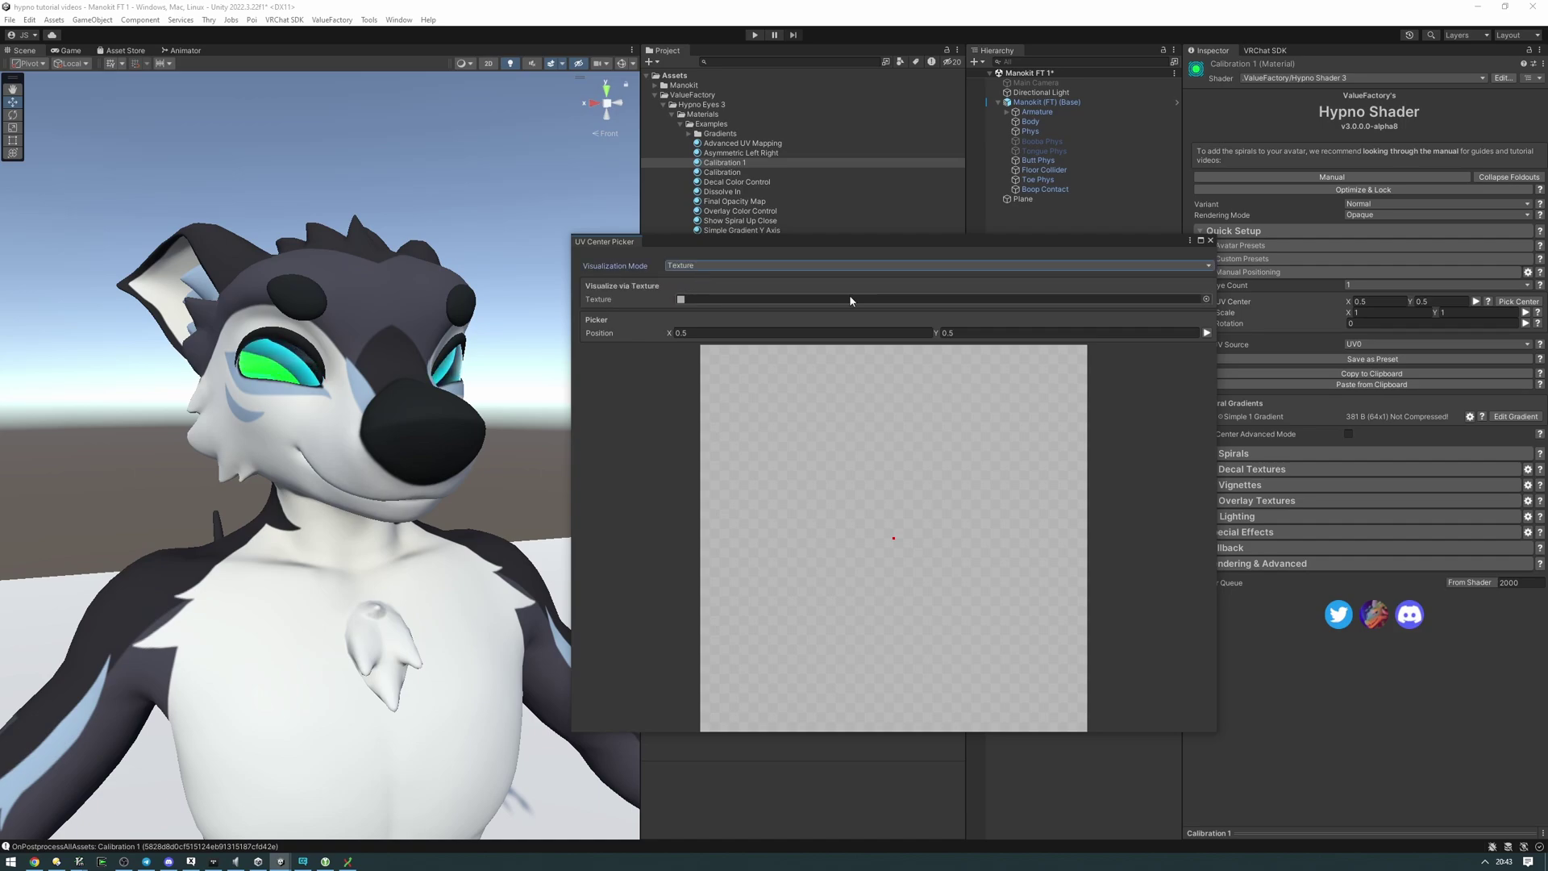
left_click_drag(1043, 247, 1078, 270)
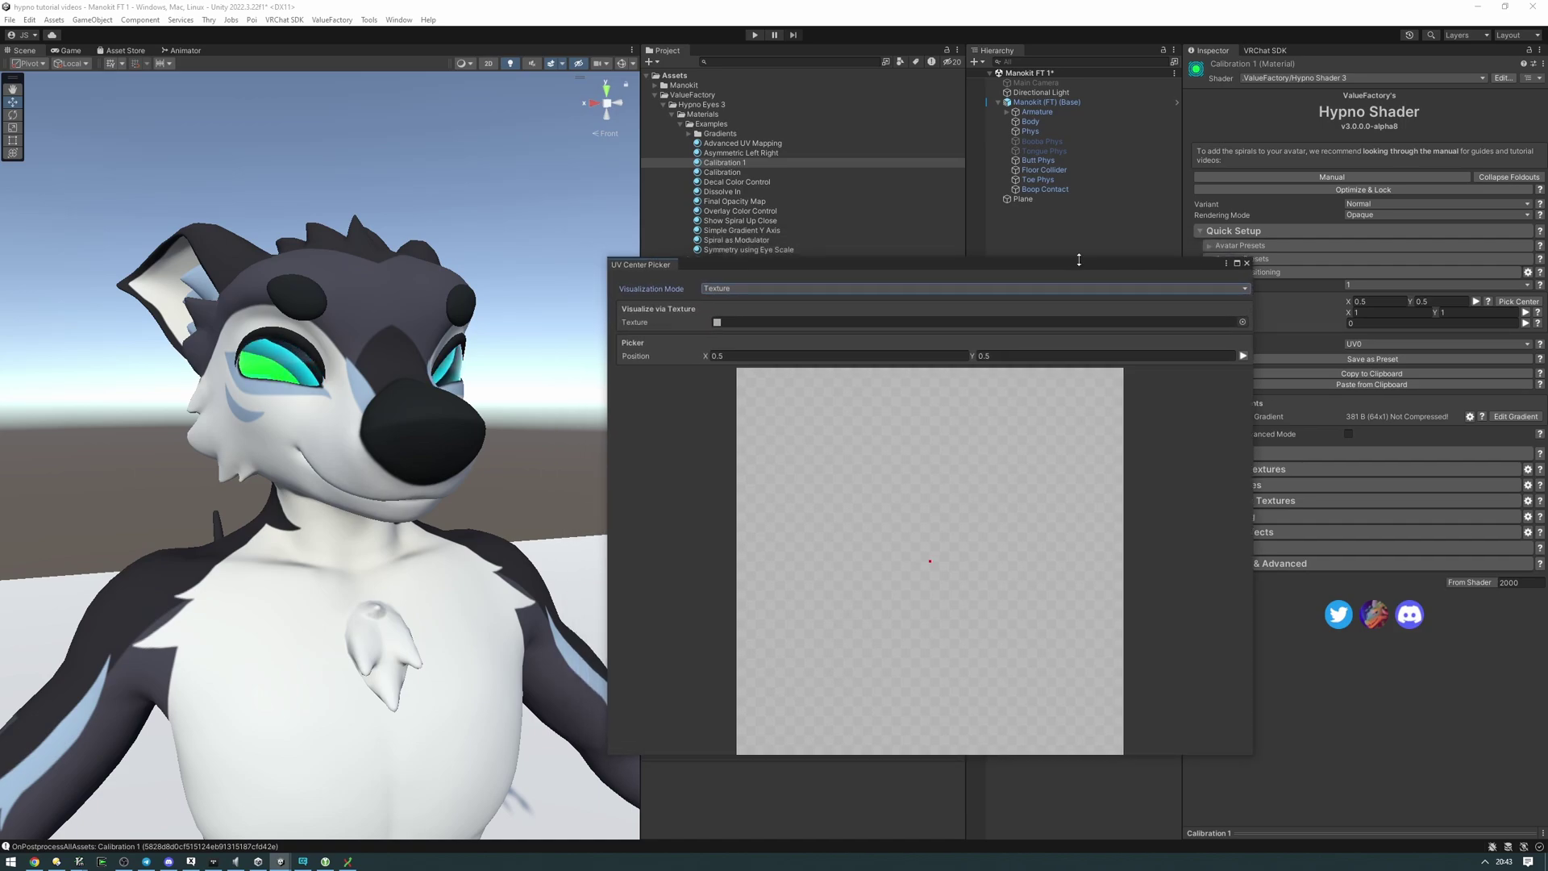
left_click(887, 292)
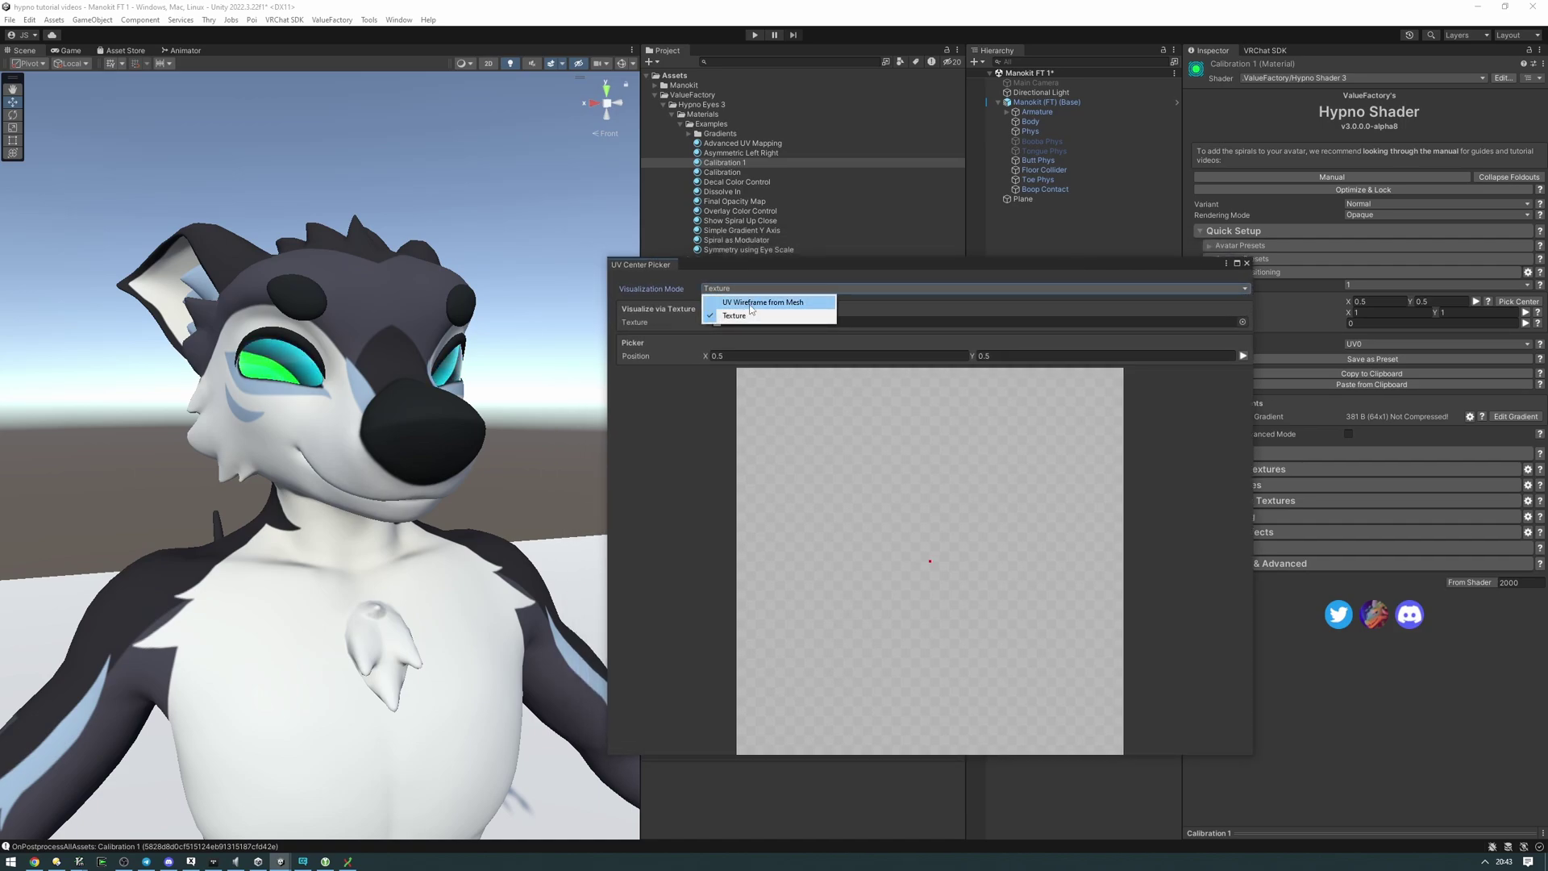
left_click(751, 304)
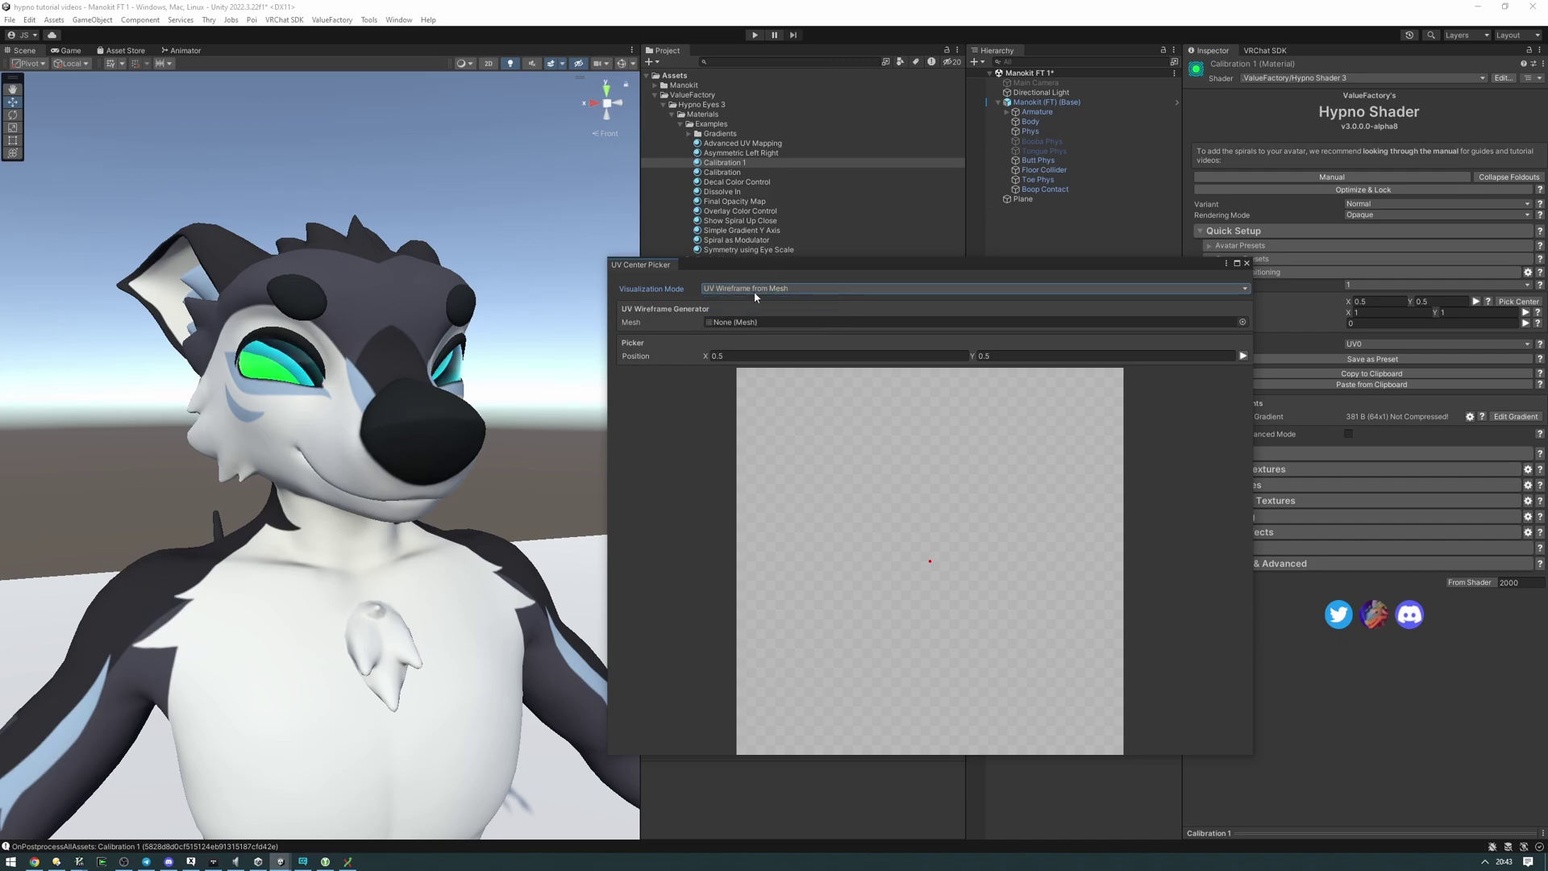
- Locate the Body object's mesh asset and load it into the picker's Mesh field
left_click_drag(776, 265, 822, 298)
mouse_move(379, 323)
left_mouse_down("alt")
mouse_move(484, 318)
mouse_move(407, 326)
left_mouse_up("alt")
left_click(363, 437)
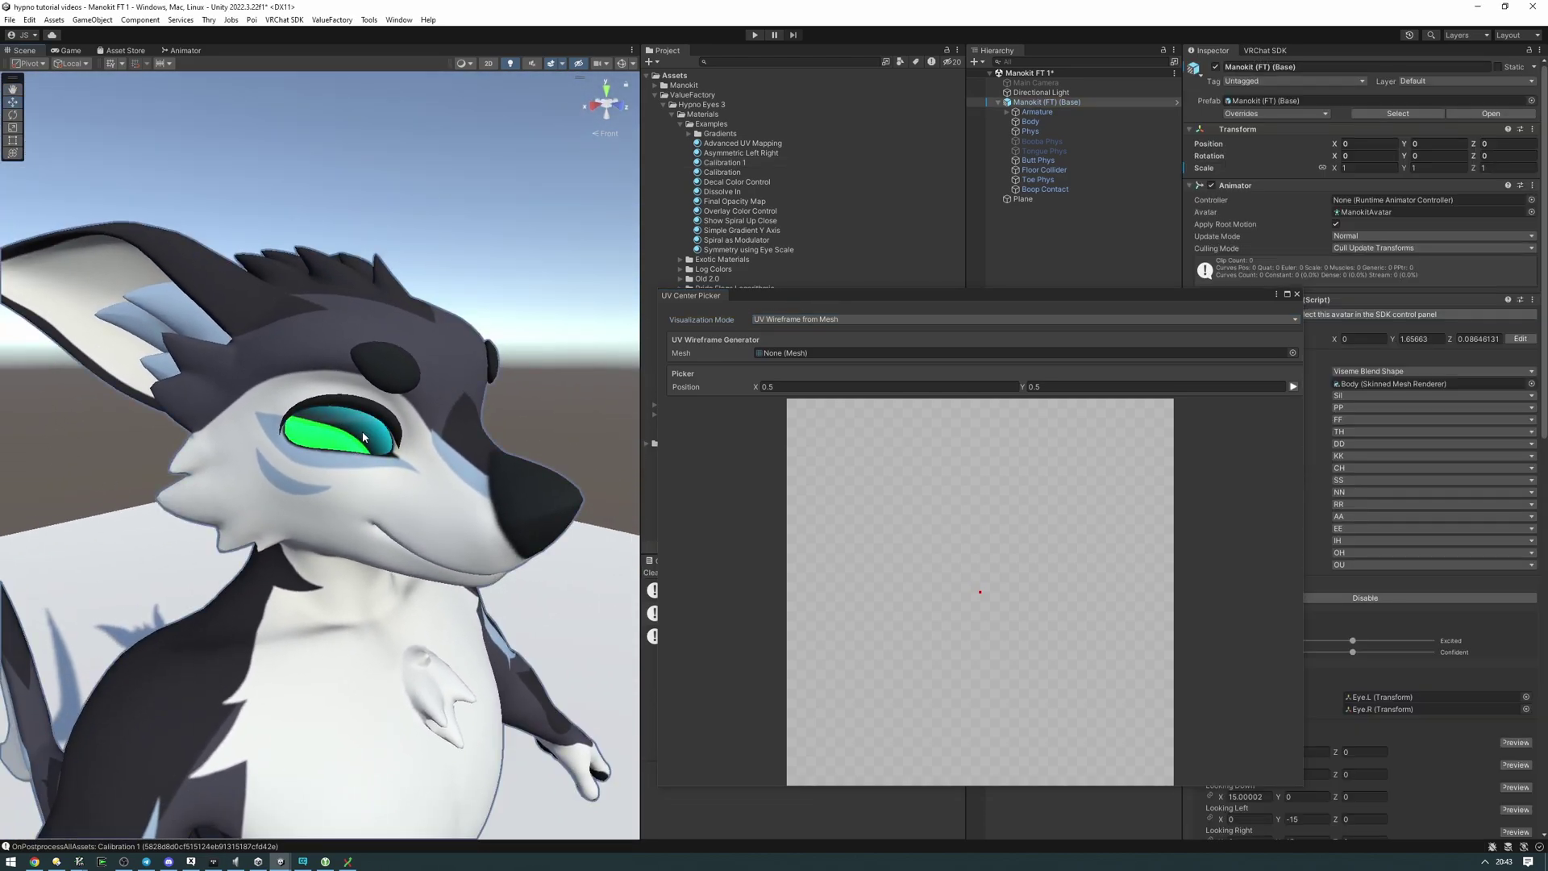
left_click(1038, 123)
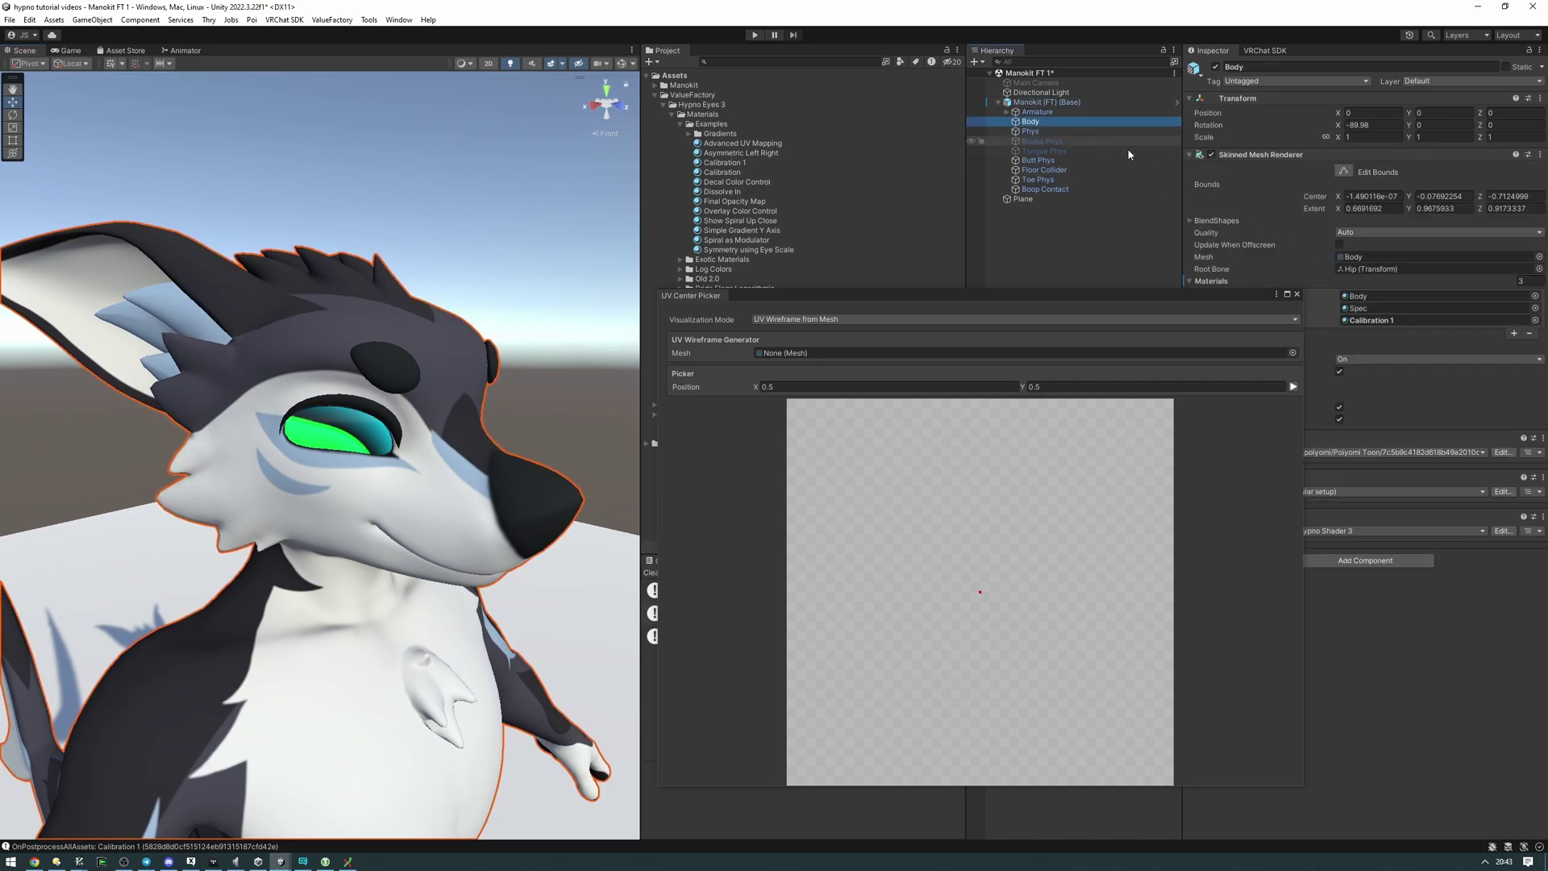
left_click(1354, 257)
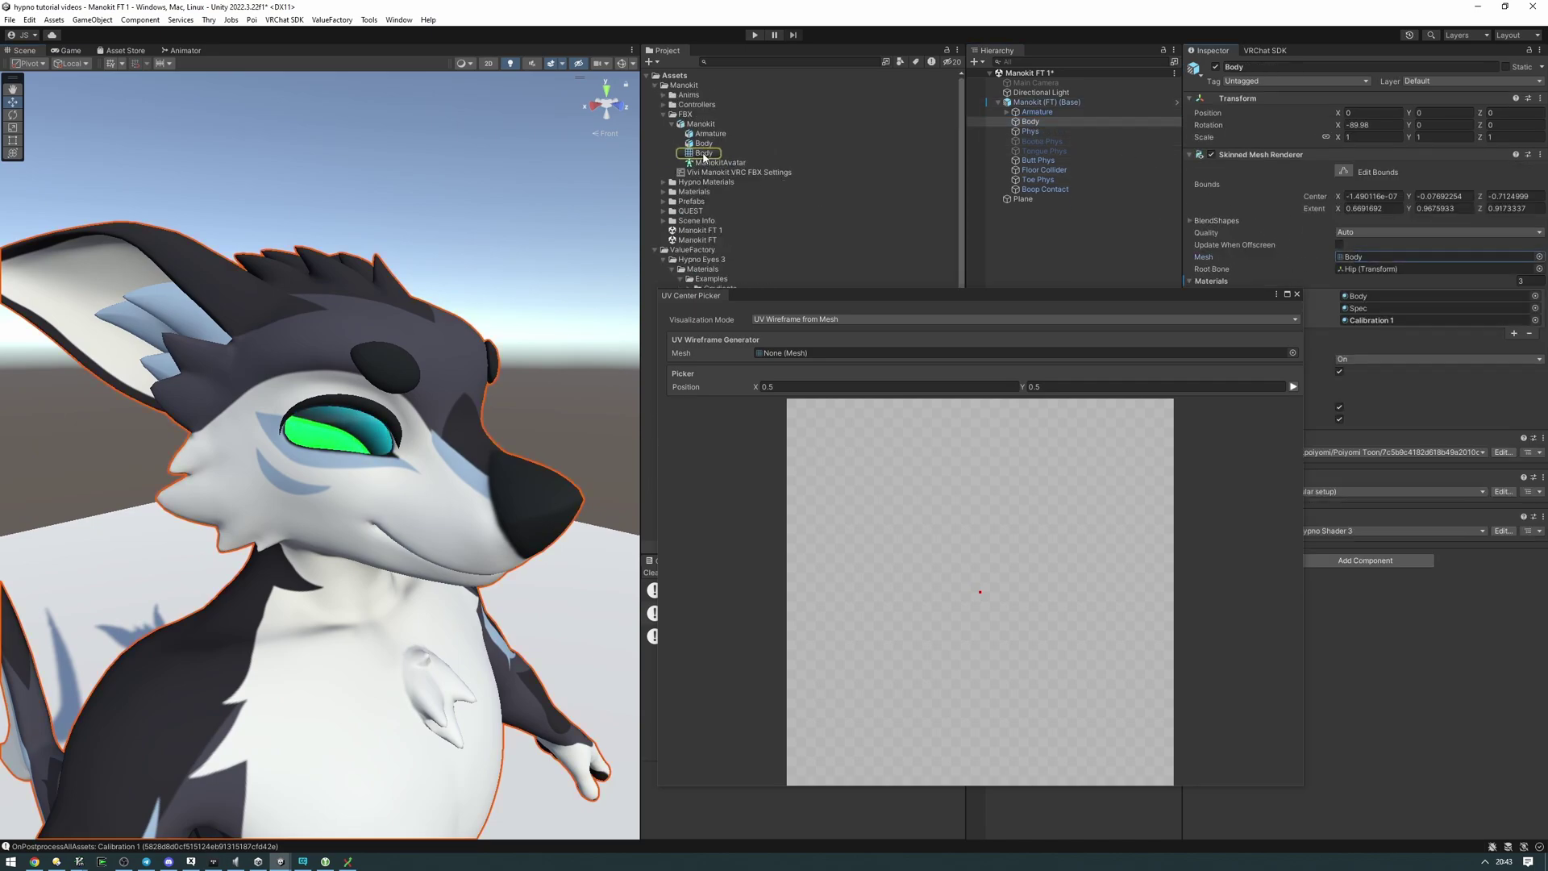
left_click_drag(703, 154, 791, 357)
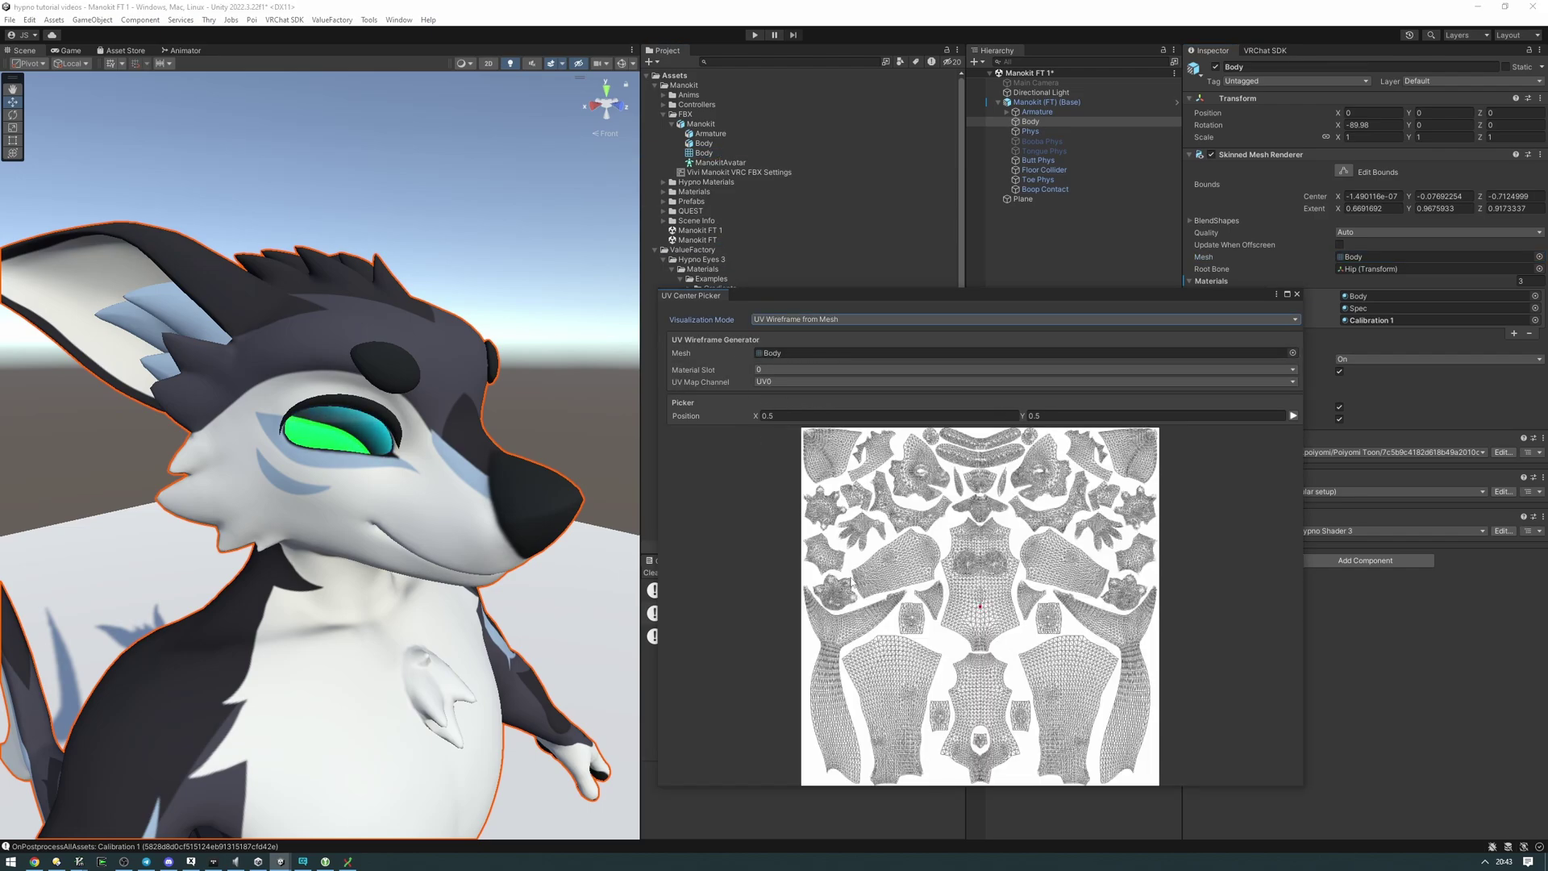
left_click_drag(1203, 298, 1072, 332)
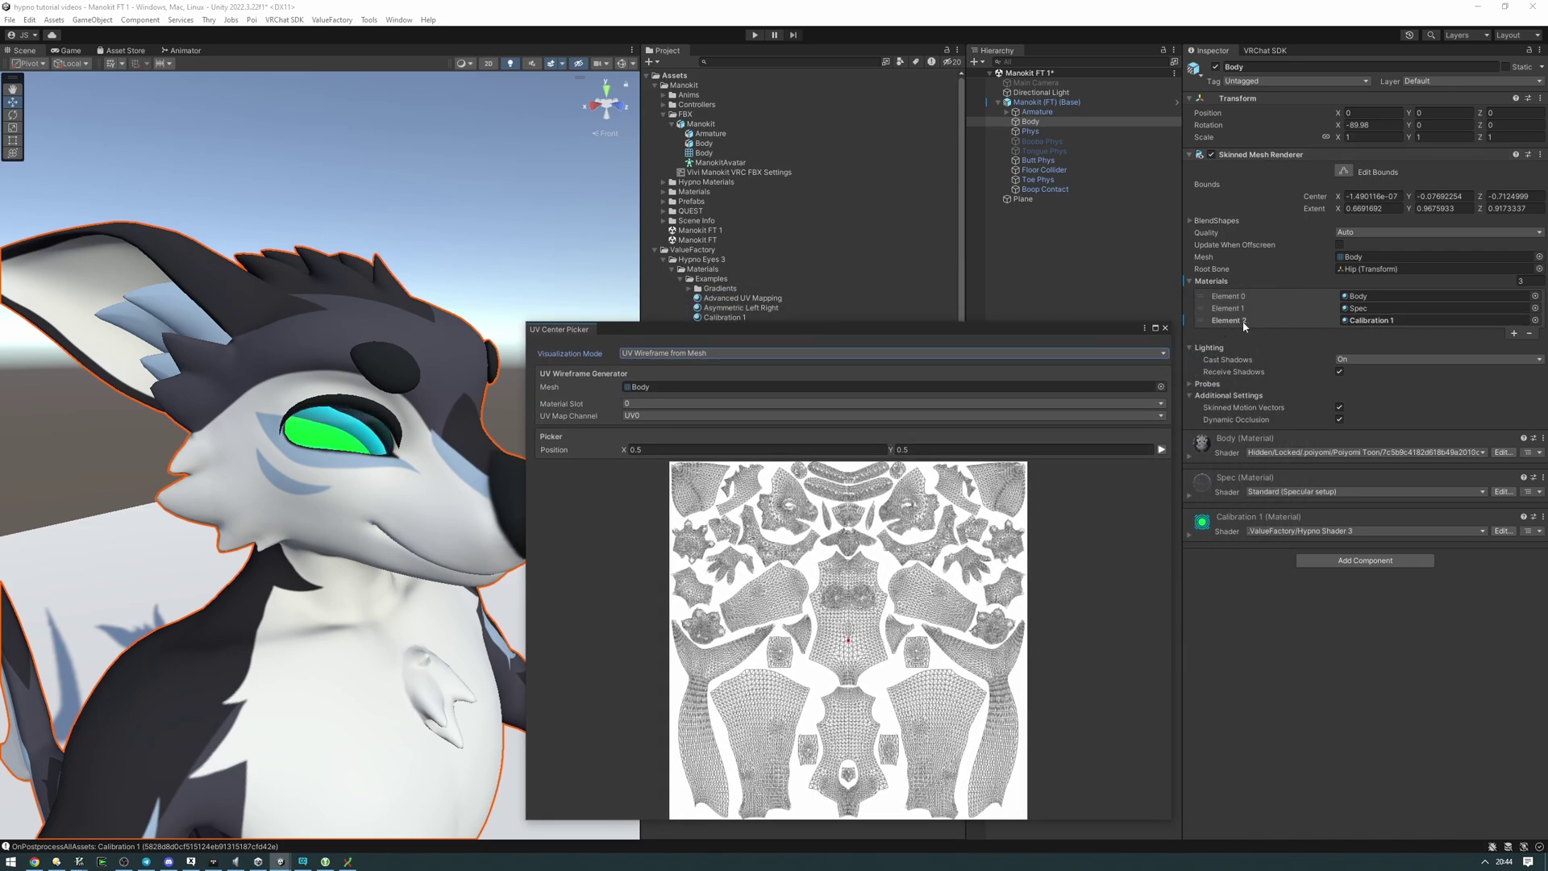
- Set the picker to Material Slot 2 with UV Map Channel UV0 to show the eye islands
left_click(637, 403)
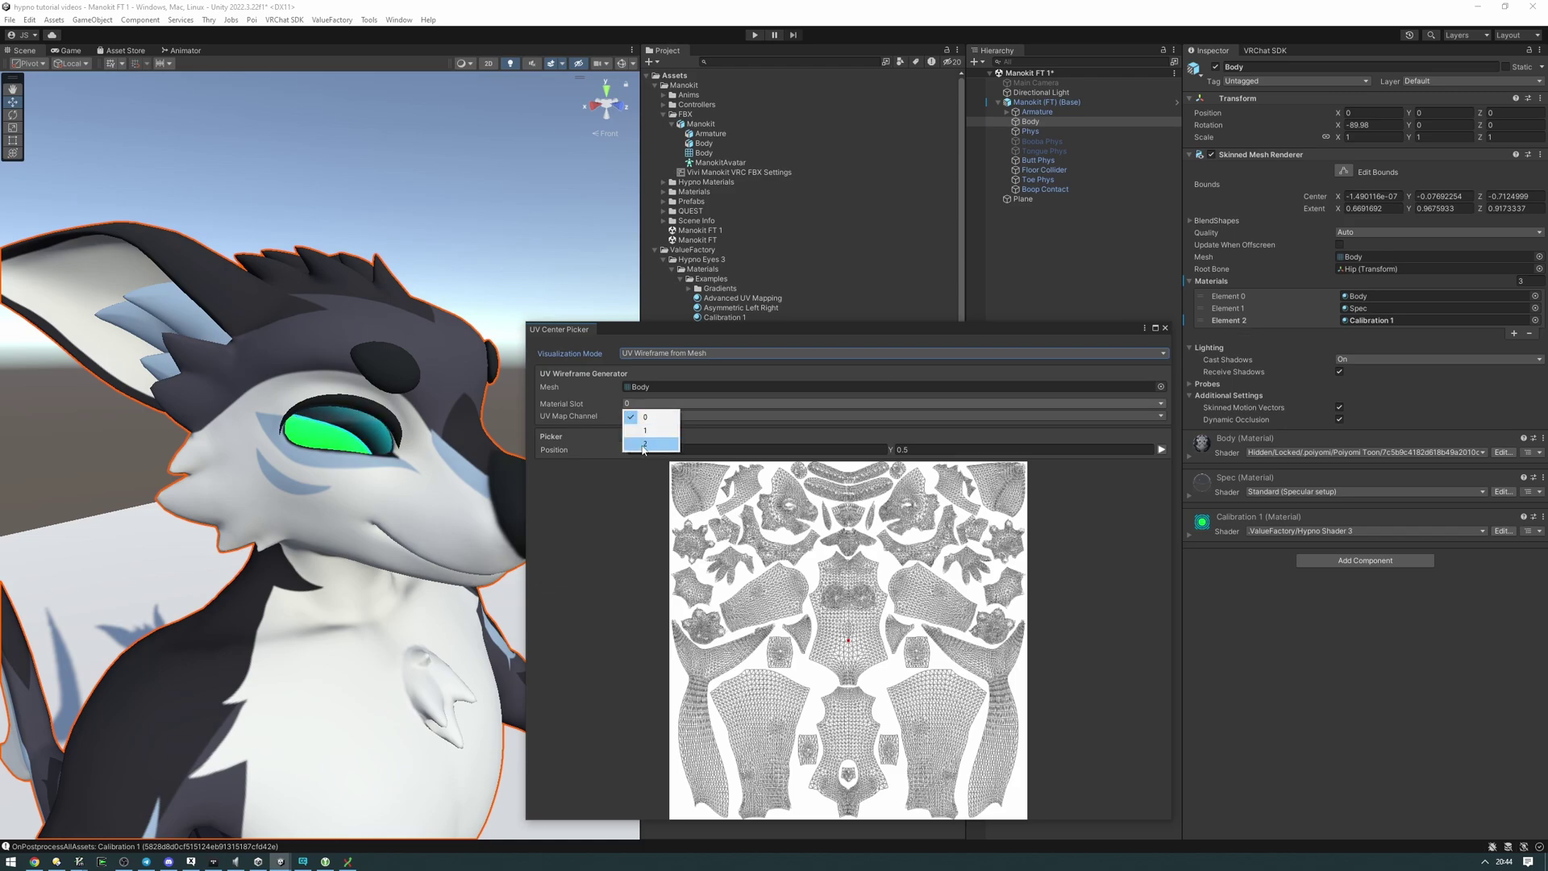
left_click(636, 440)
left_click(636, 416)
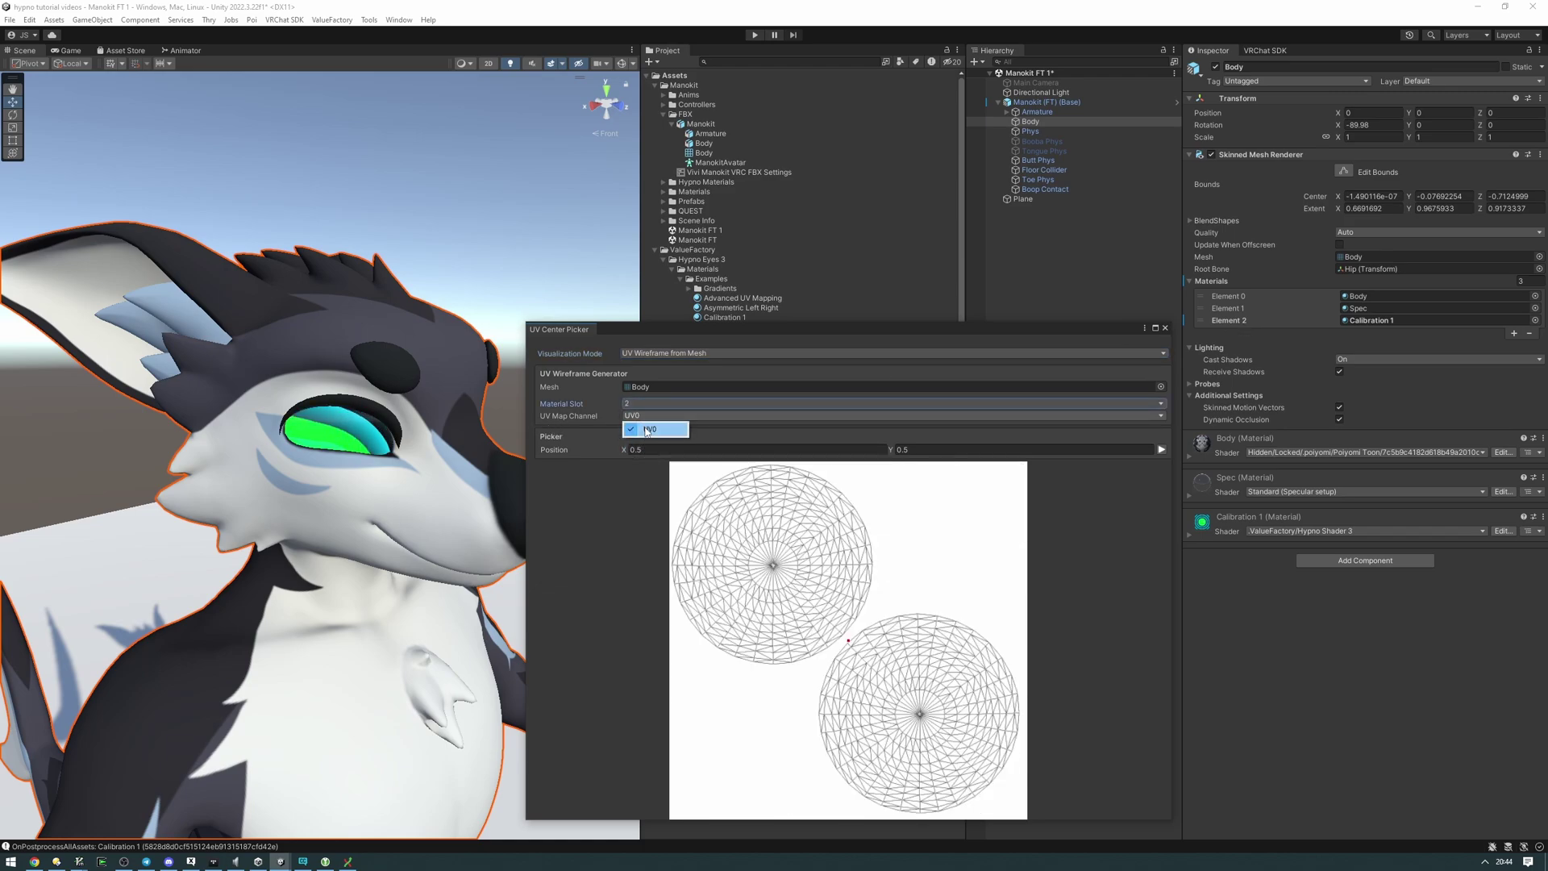
left_click(646, 429)
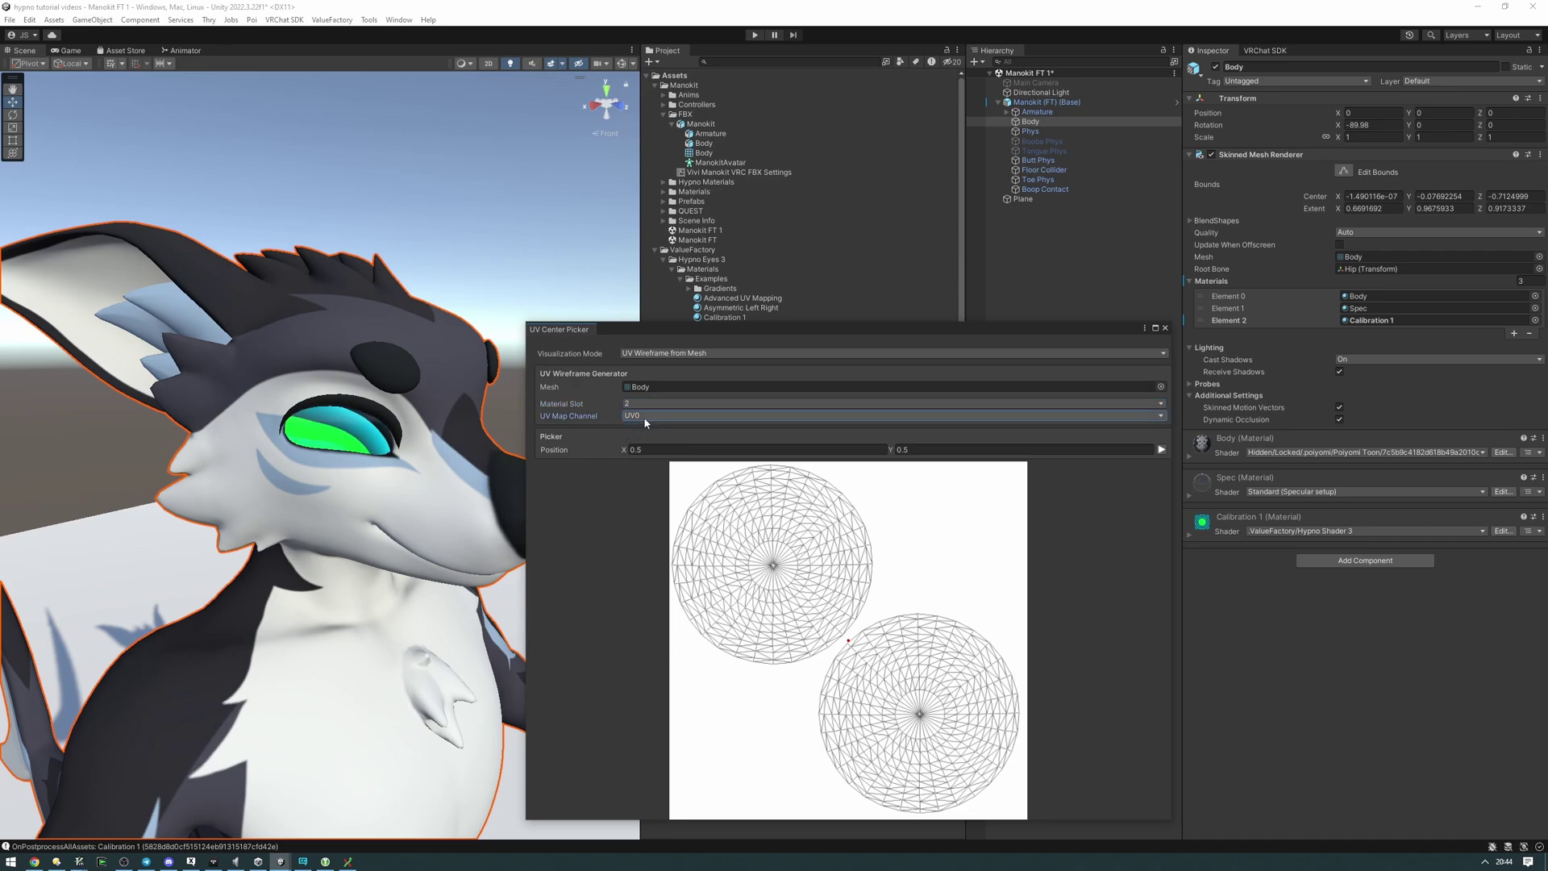
left_click(643, 416)
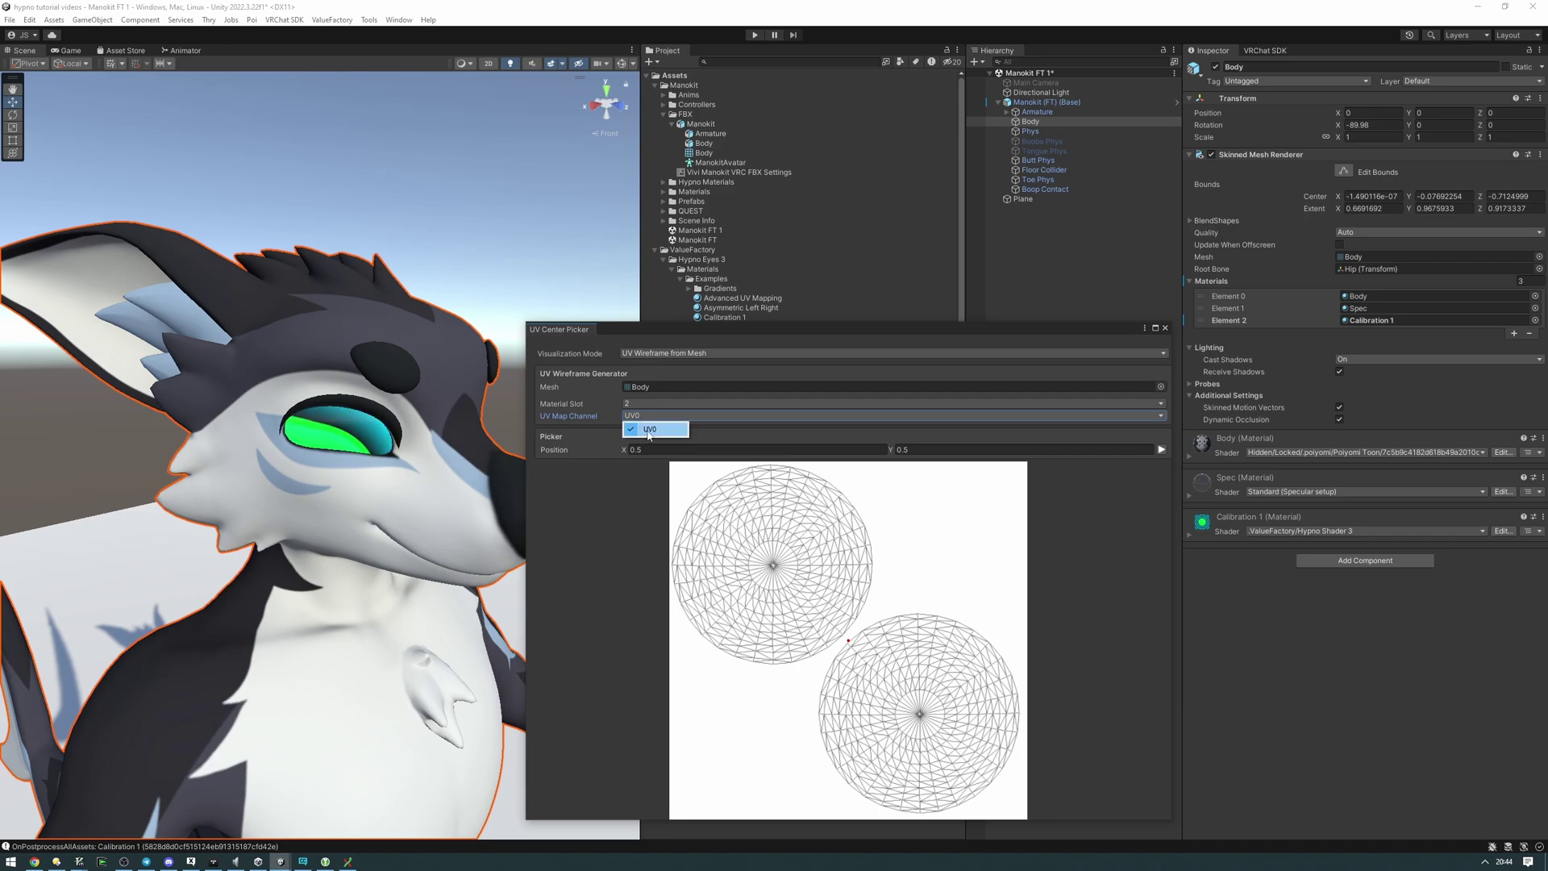
left_click(649, 429)
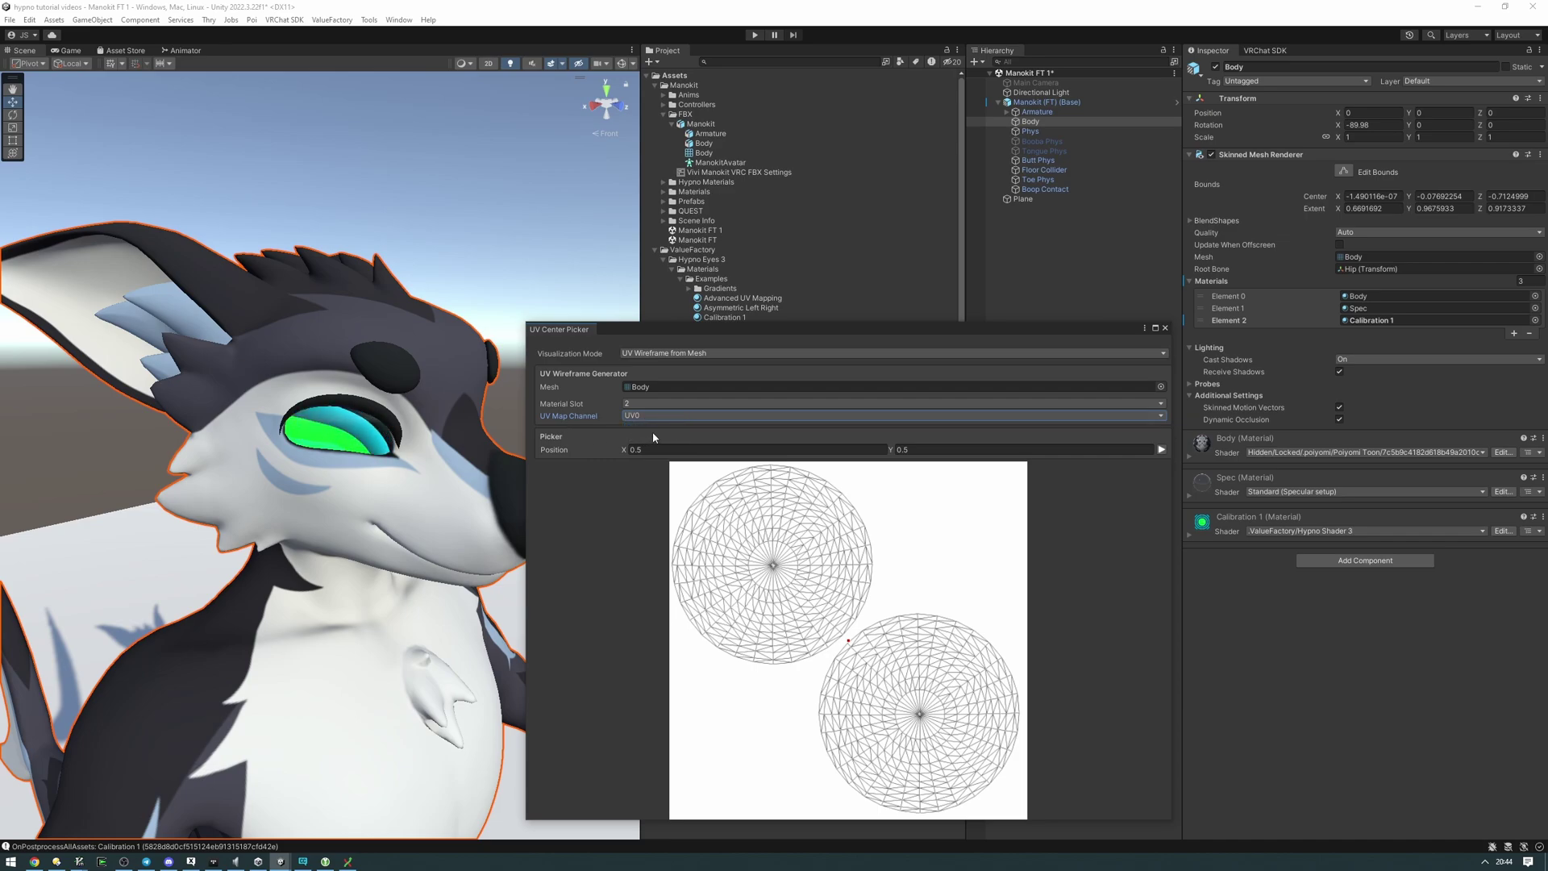
left_click_drag(330, 365, 258, 359, "alt")
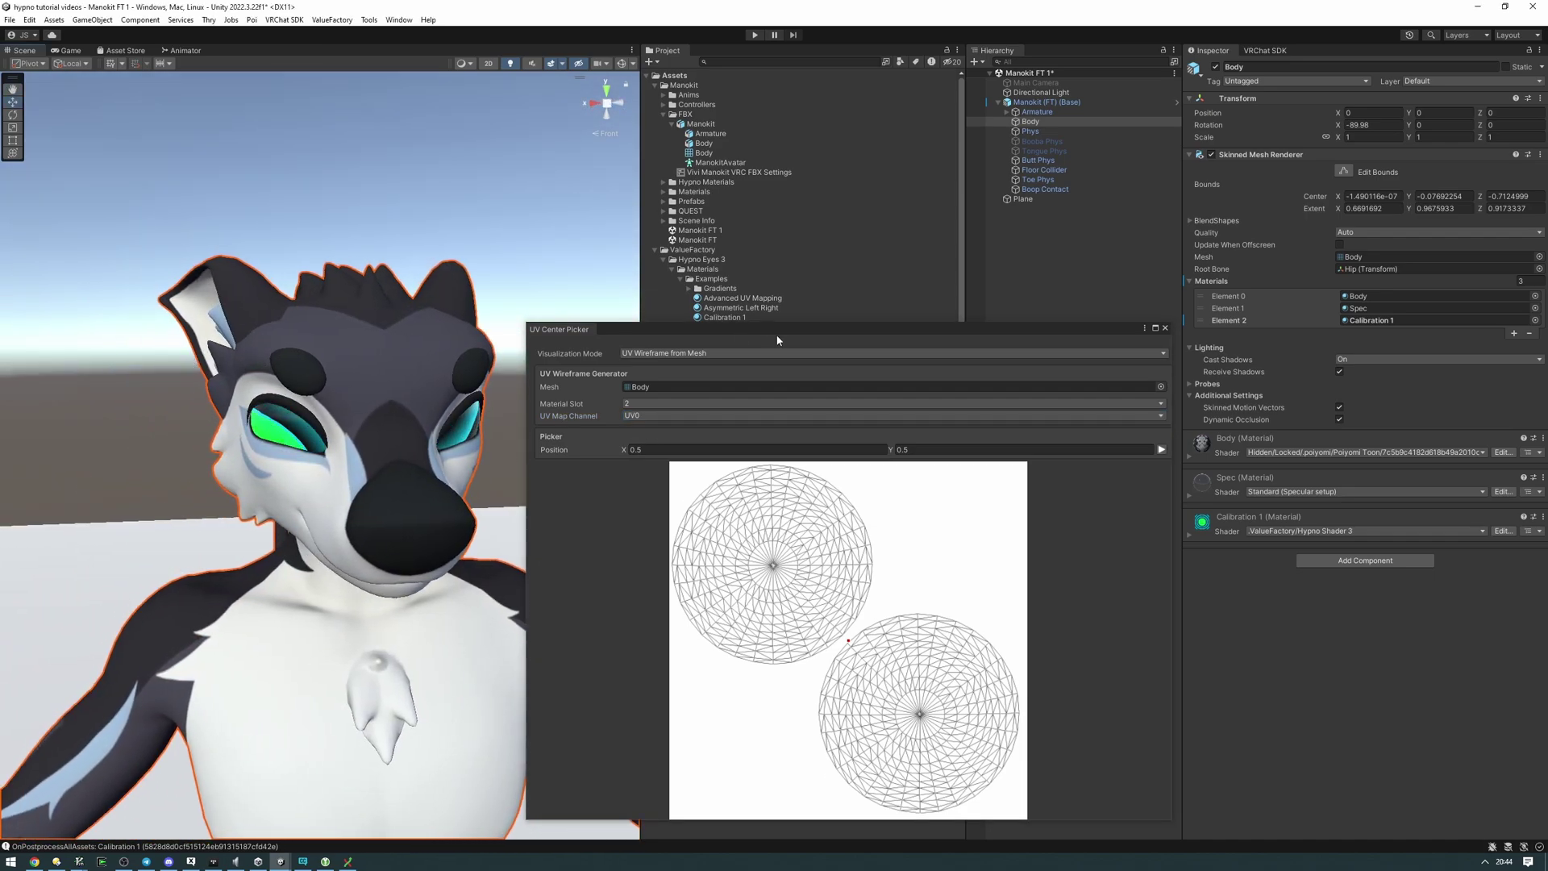
- Pick the right eye's centre on the lower UV circle, near 0.7001689, 0.2905405
left_click_drag(776, 332, 801, 253)
left_click_drag(266, 360, 201, 360, "alt")
left_click_drag(783, 490, 934, 638)
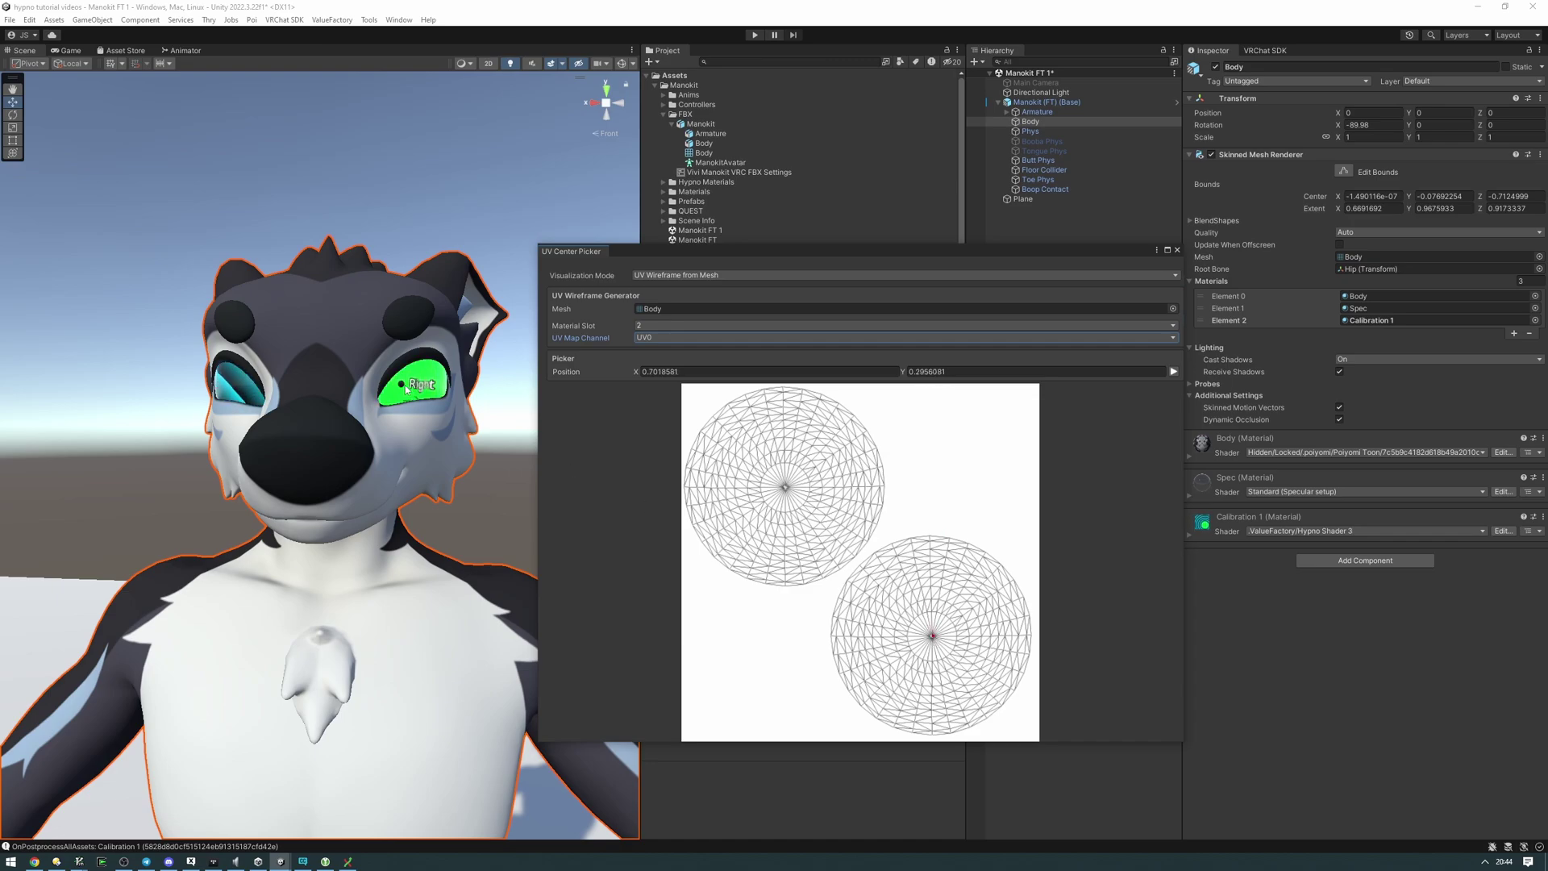
mouse_move(517, 442)
left_mouse_down("alt")
mouse_move(333, 369)
mouse_move(515, 451)
left_mouse_up("alt")
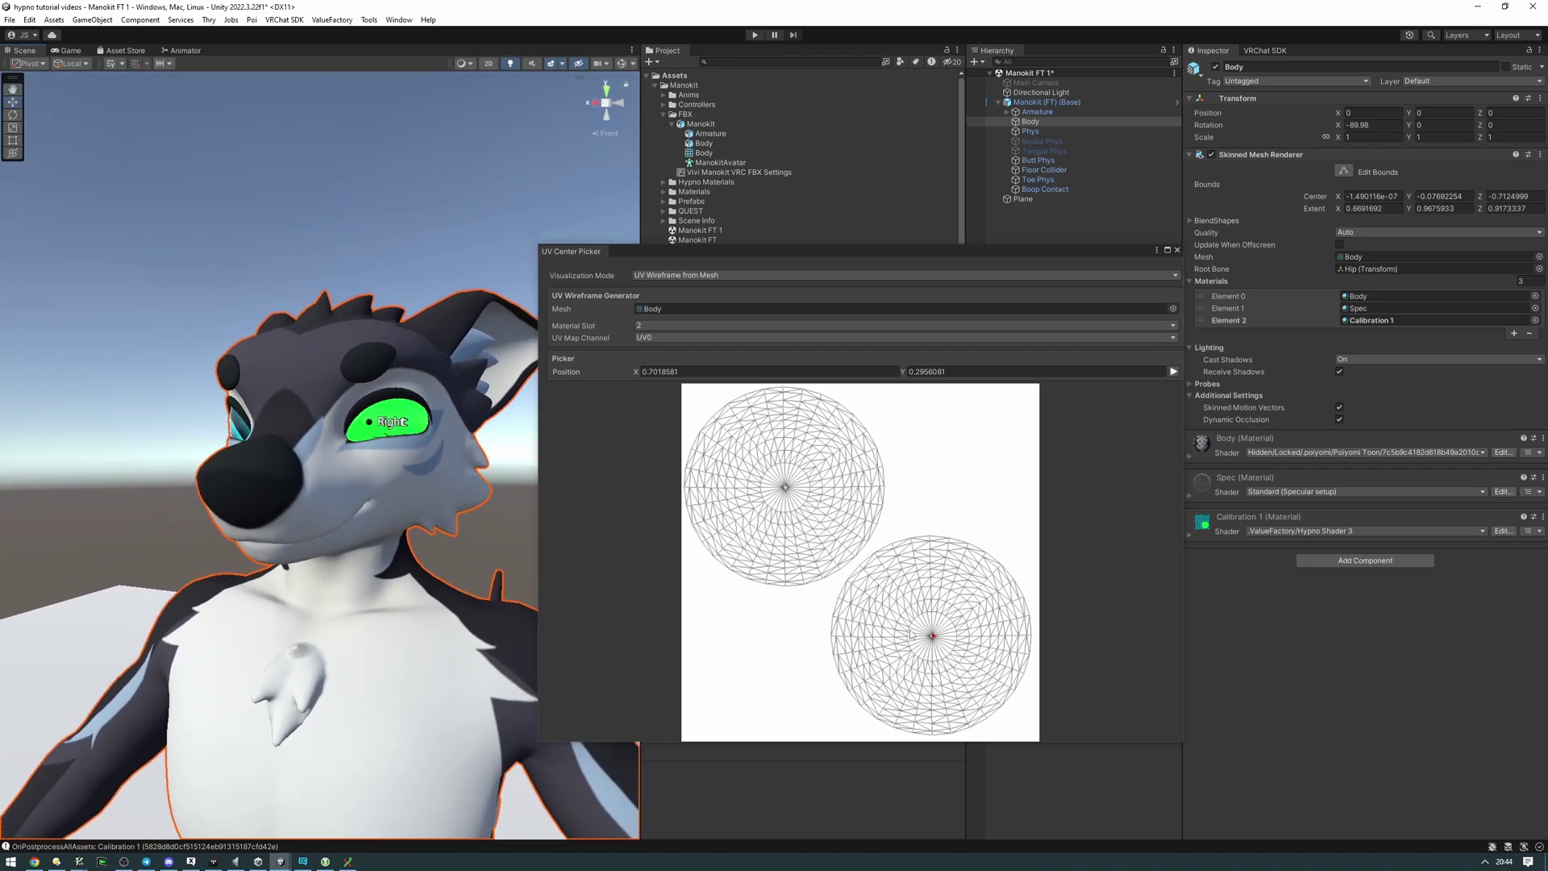
left_click(932, 639)
left_click(932, 640)
- Revert and restore Calibration 1 on the eye slot, reconfirming the centre at 0.7001689, 0.2905405
right_click(1342, 322)
left_click(1386, 373)
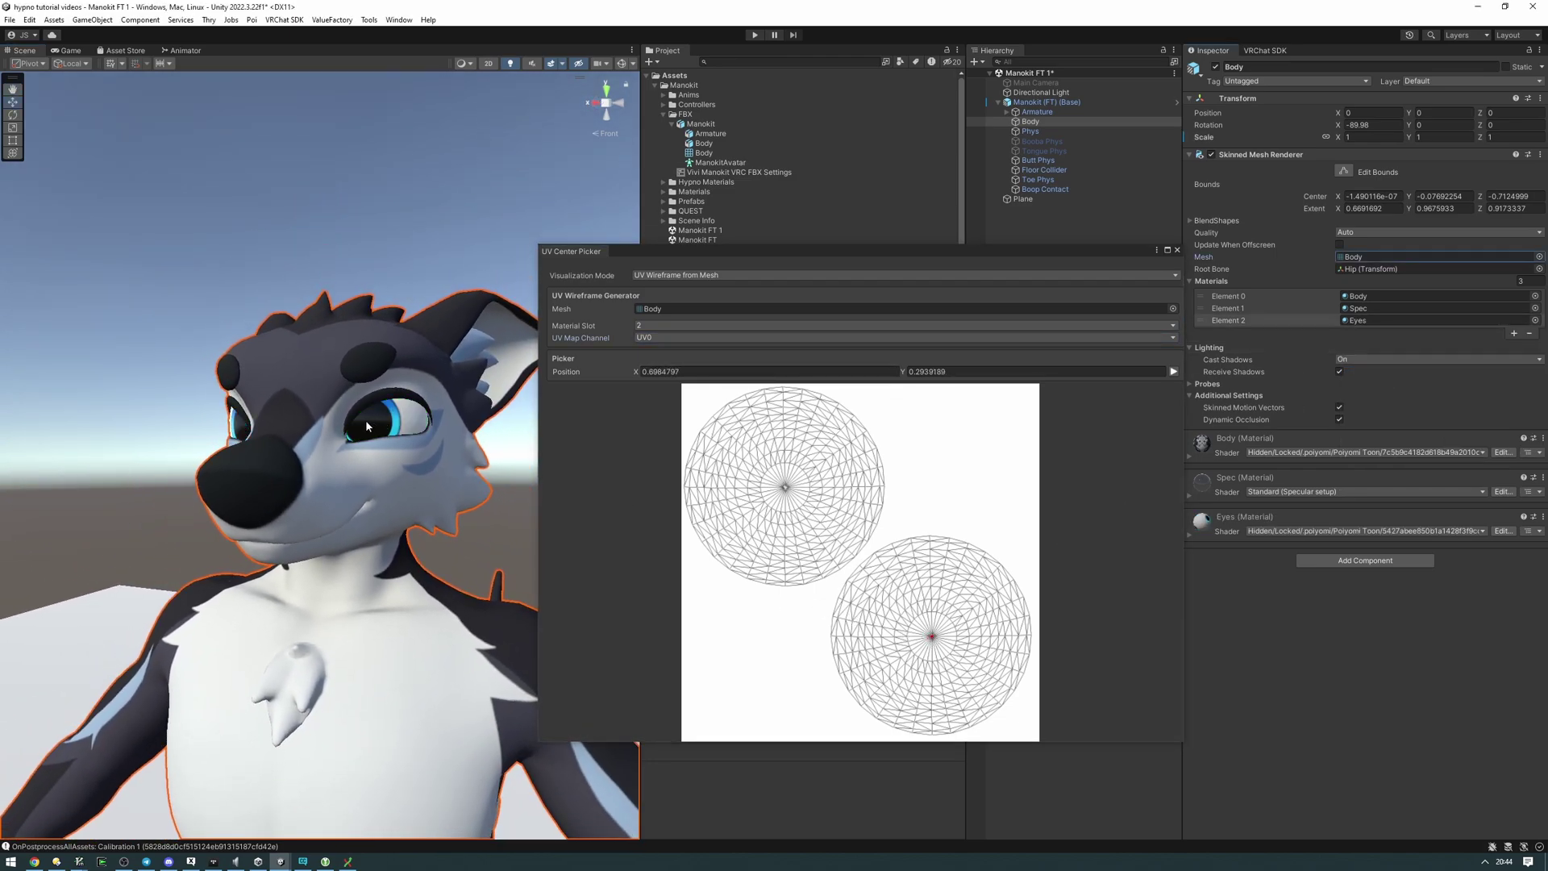
key("ctrl+z")
left_click(932, 641)
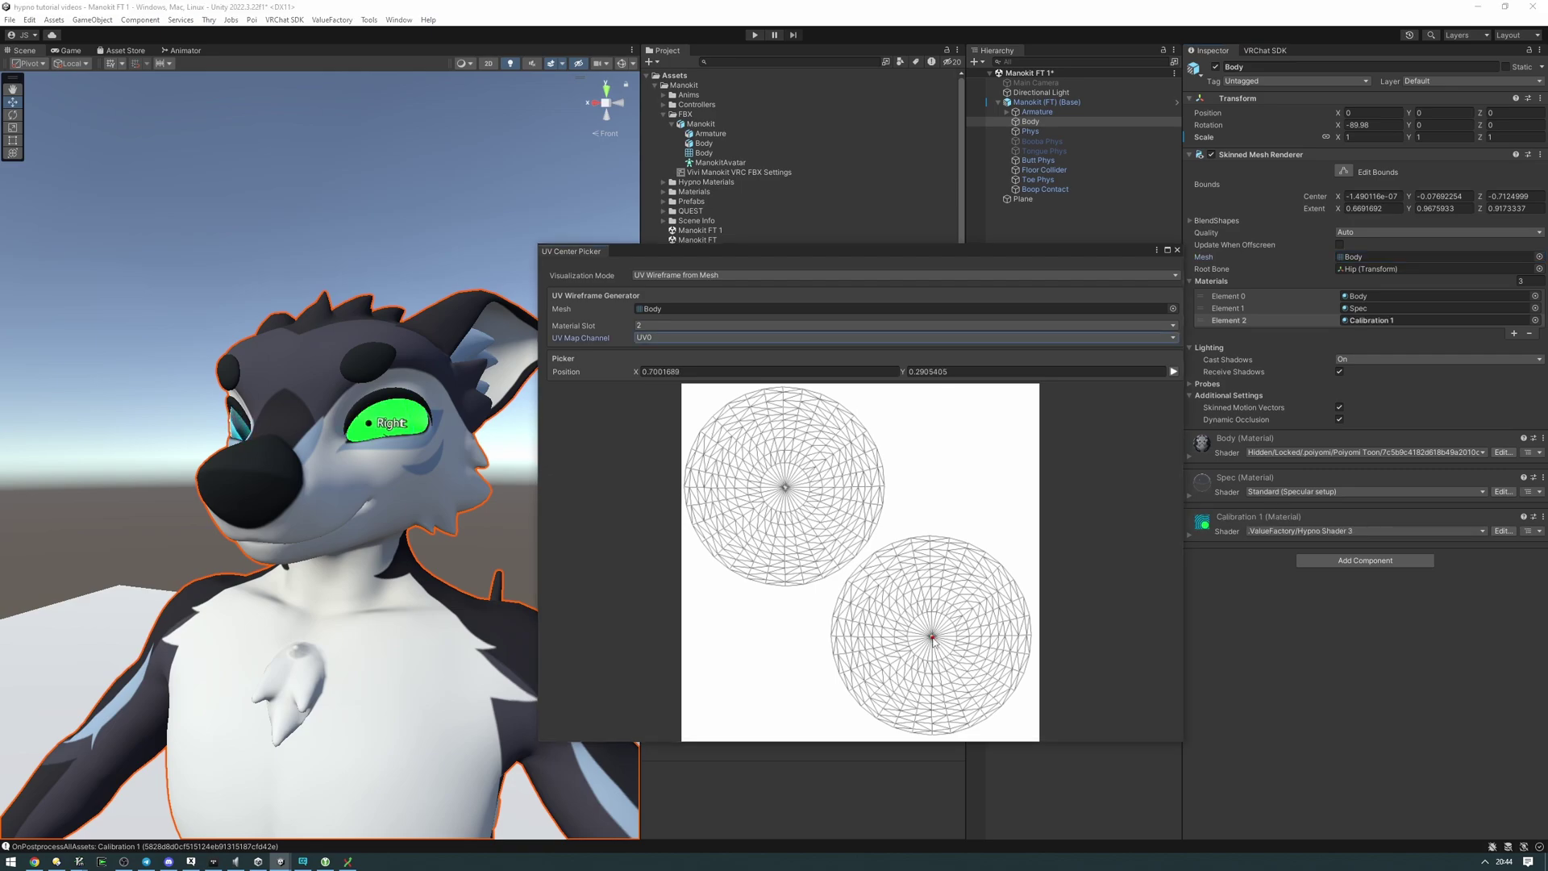
right_click(1386, 320)
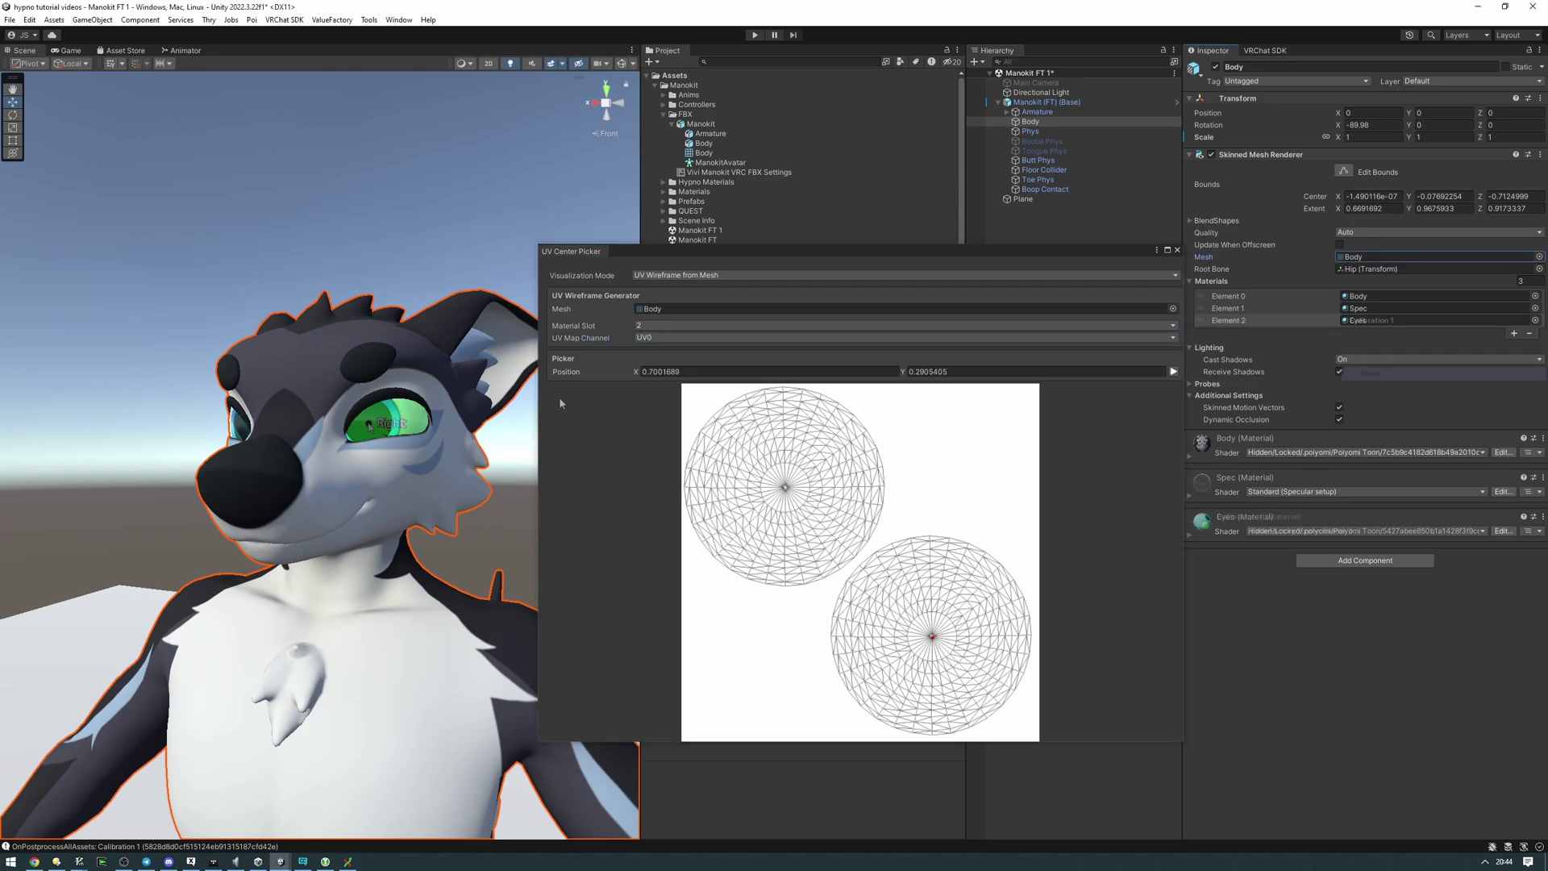
key("Escape")
left_click_drag(366, 442, 397, 387, "alt")
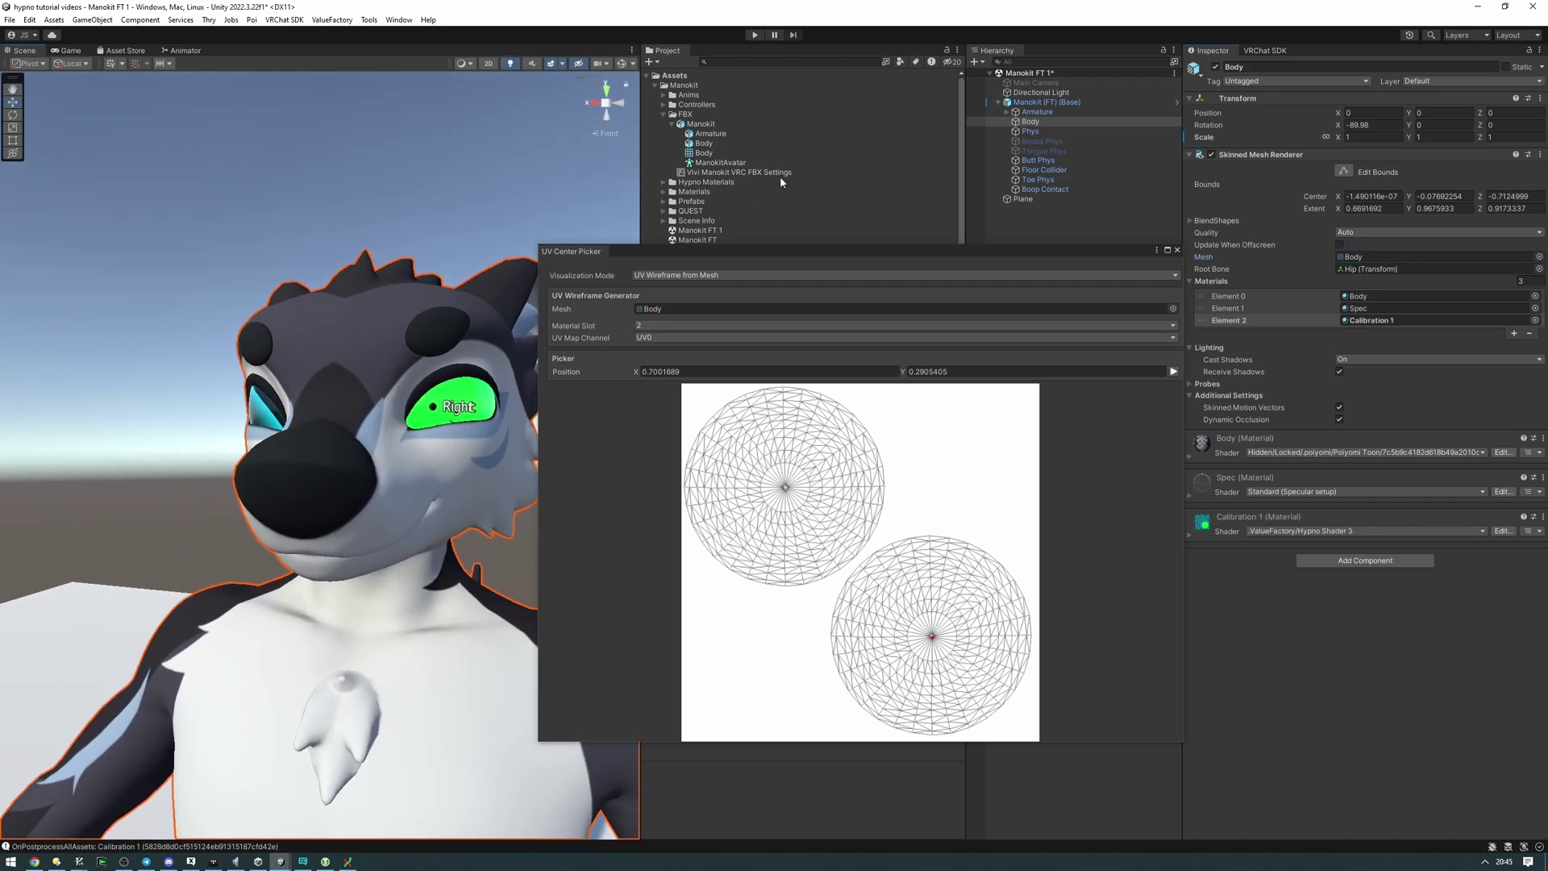
left_click_drag(771, 248, 1051, 306)
- Select Calibration 1 and set its Quick Setup Eye Count to 2
left_click(717, 319)
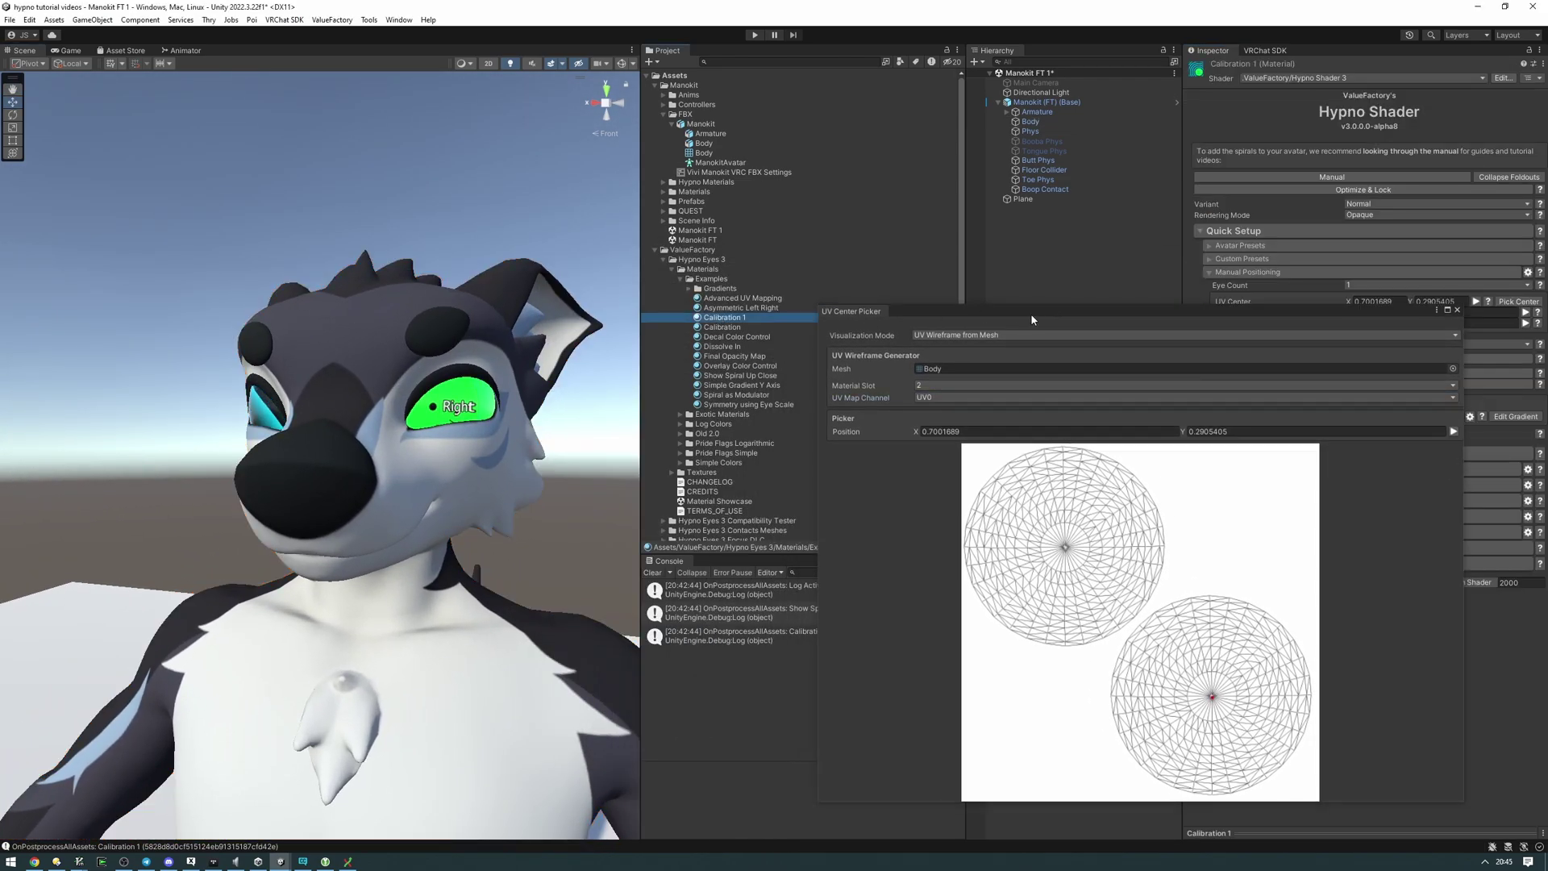
left_click_drag(1178, 312, 932, 304)
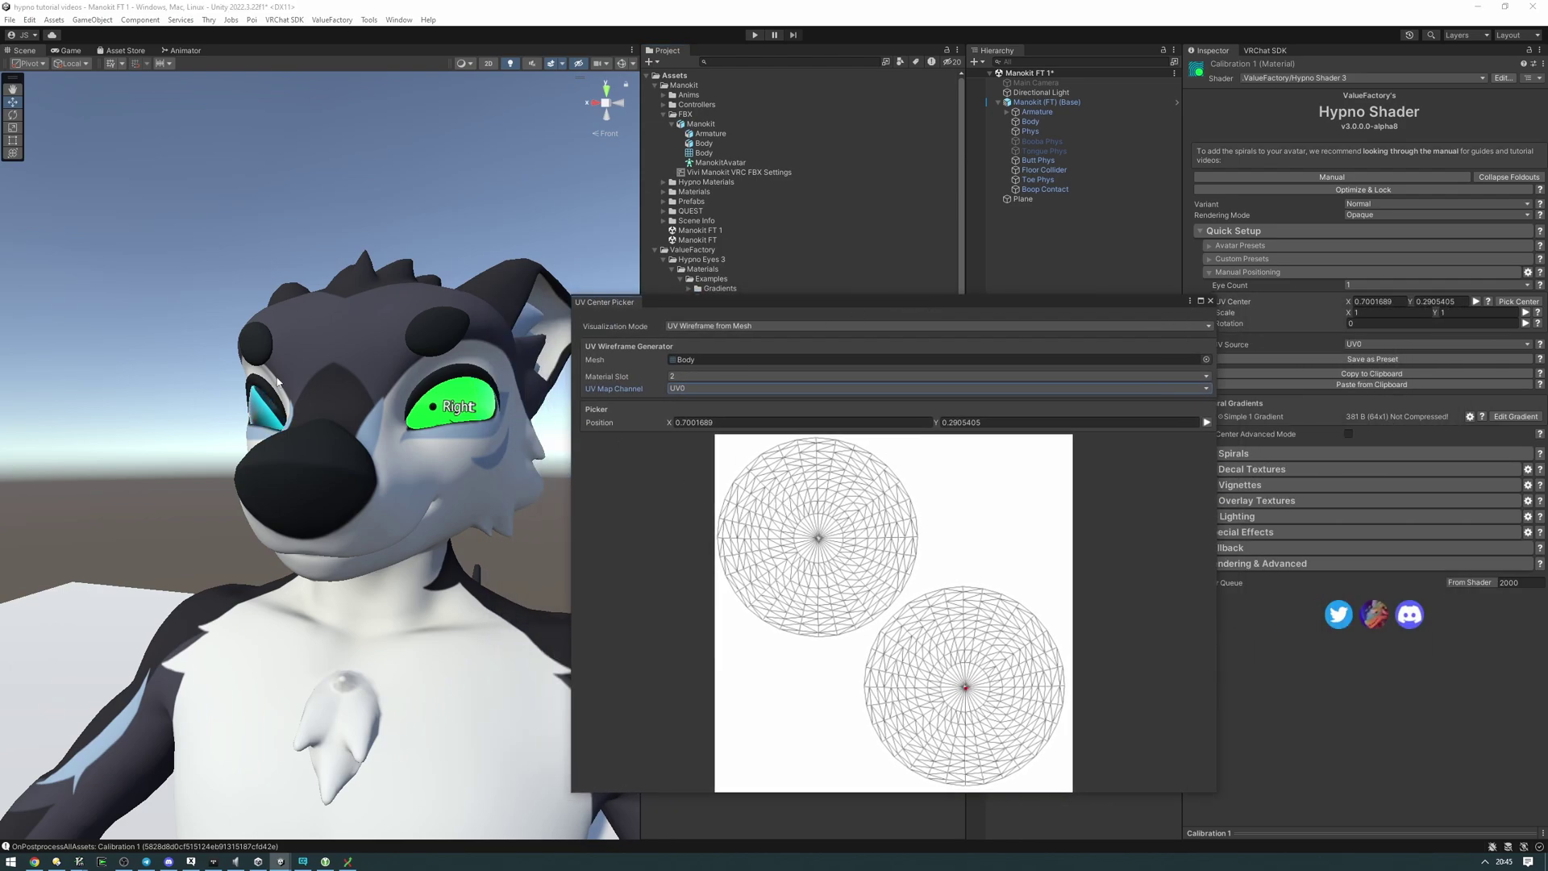
left_click(1388, 288)
left_click(1379, 312)
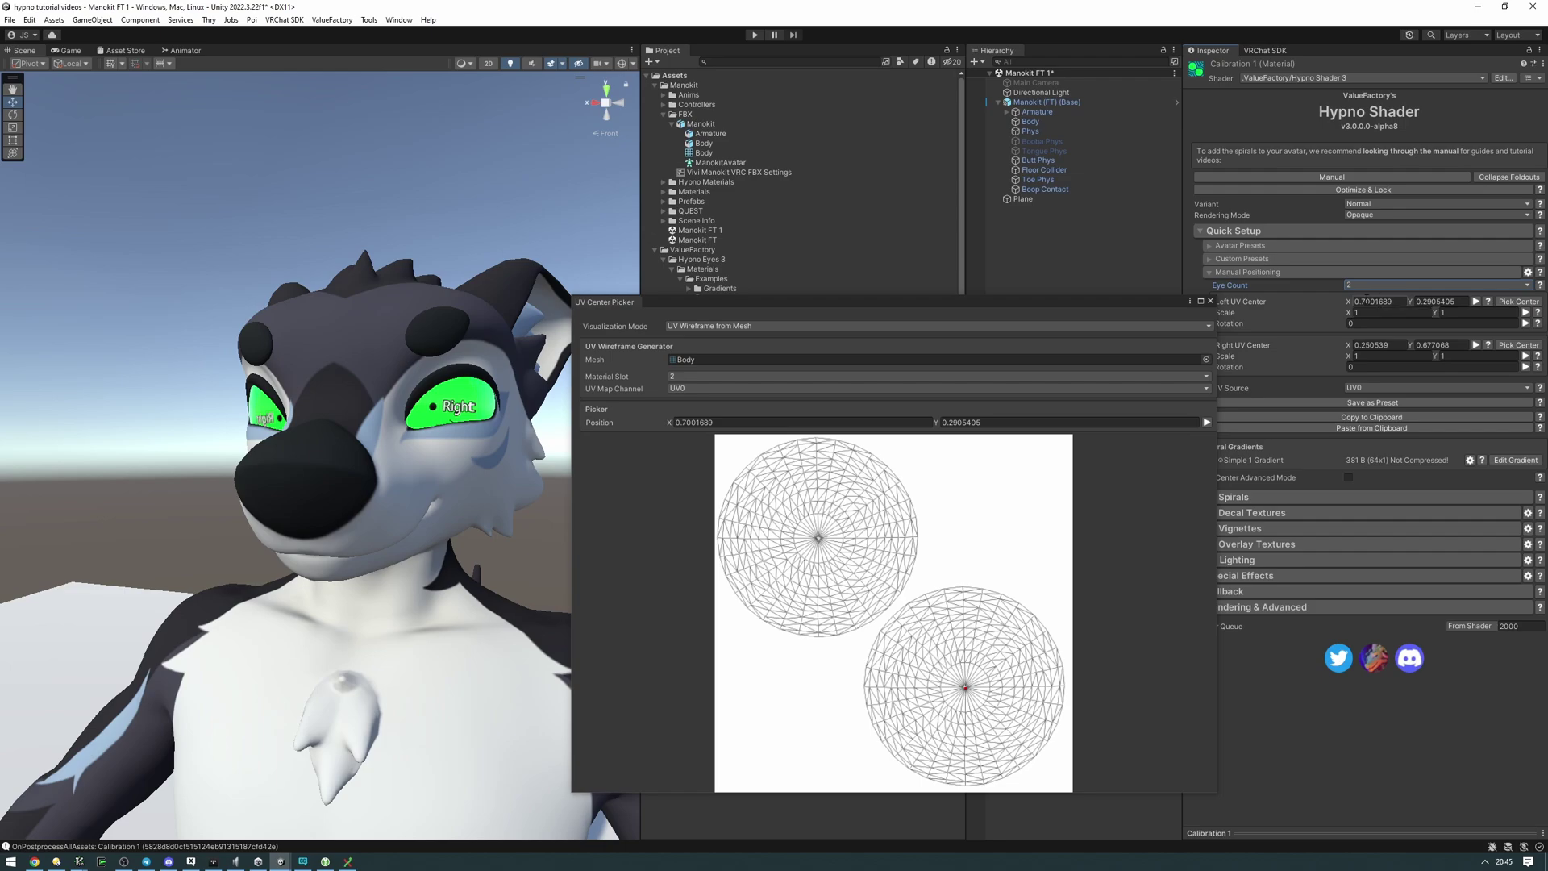
- Enter 1, 1 for the second eye's UV centre, then pick it on the upper UV circle
left_click(1375, 345)
type("1")
key("Tab")
type("1")
left_click_drag(1111, 298, 1088, 300)
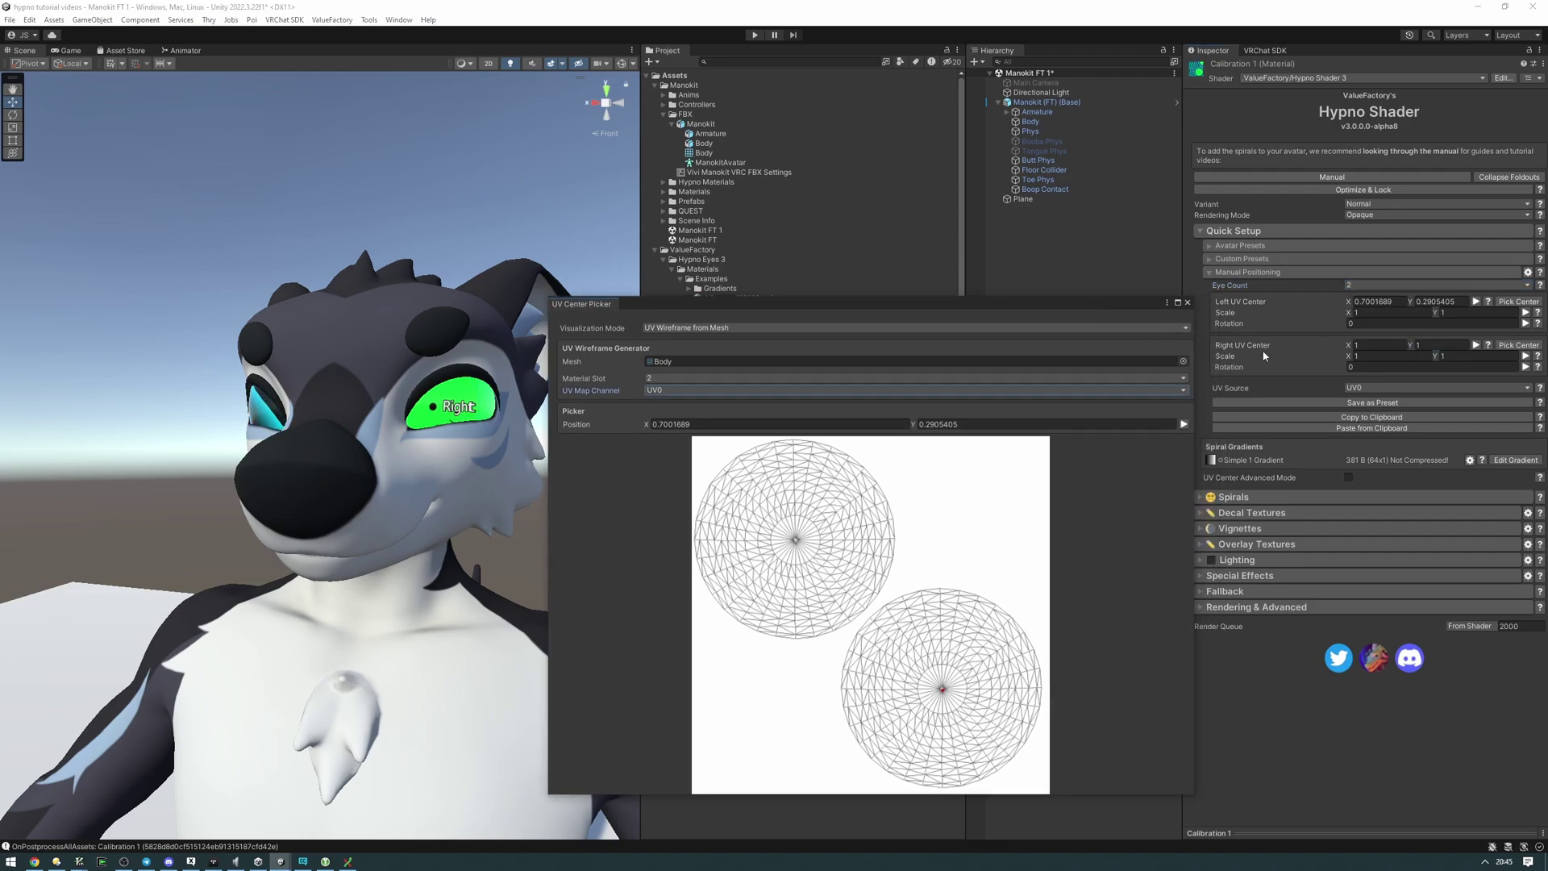
left_click(1512, 346)
left_click(796, 539)
- Check the face from gizmo views, fine-tune the centre to 0.2896959, 0.7077702, and close the picker
left_click_drag(516, 451, 458, 449, "alt")
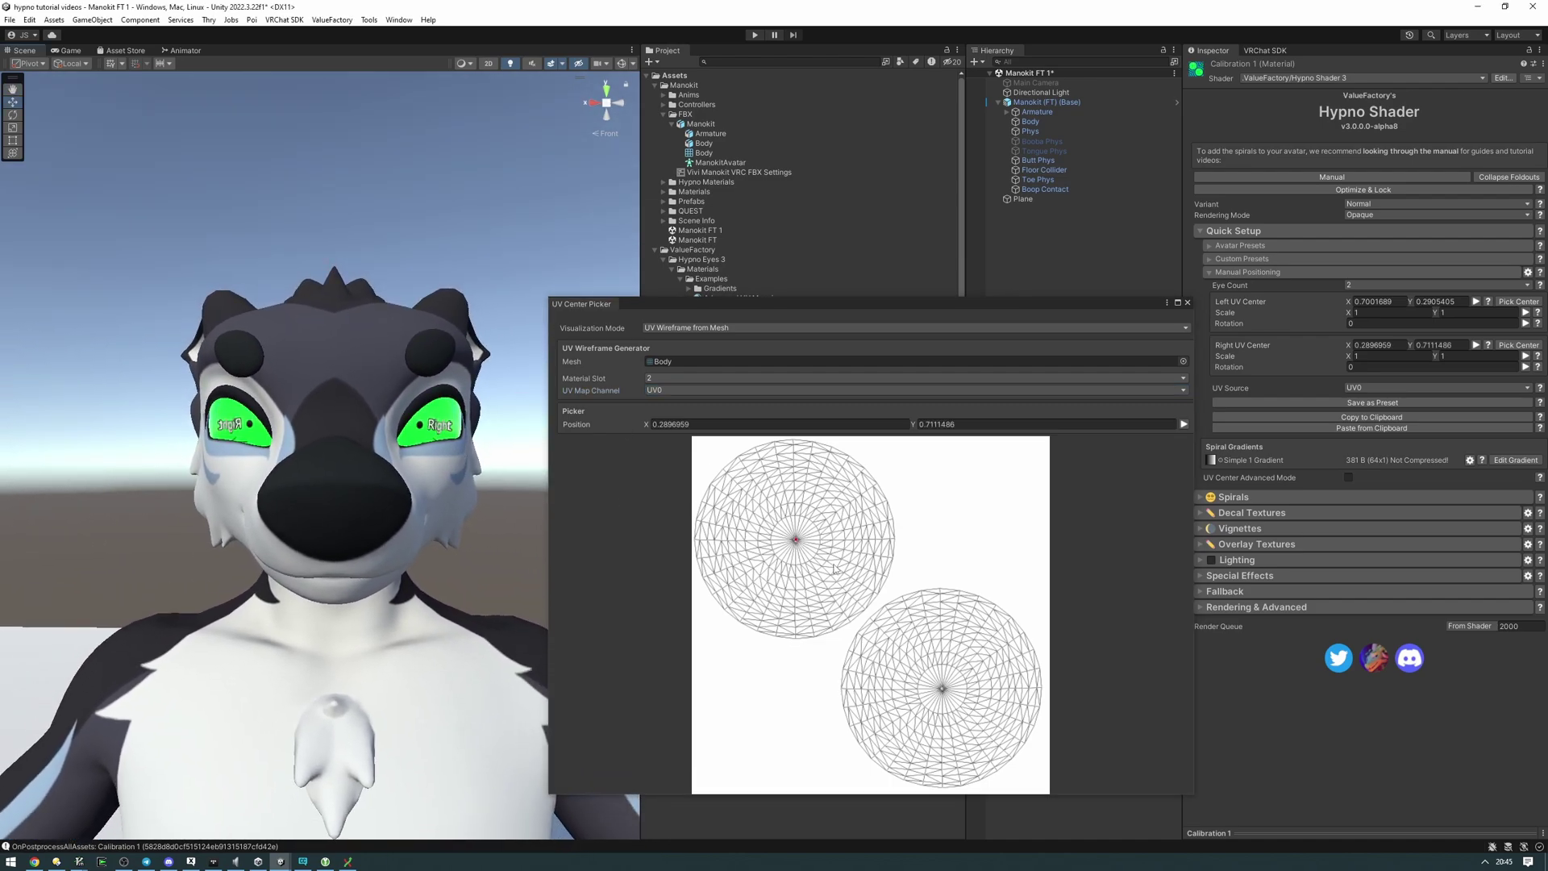
left_click(607, 113)
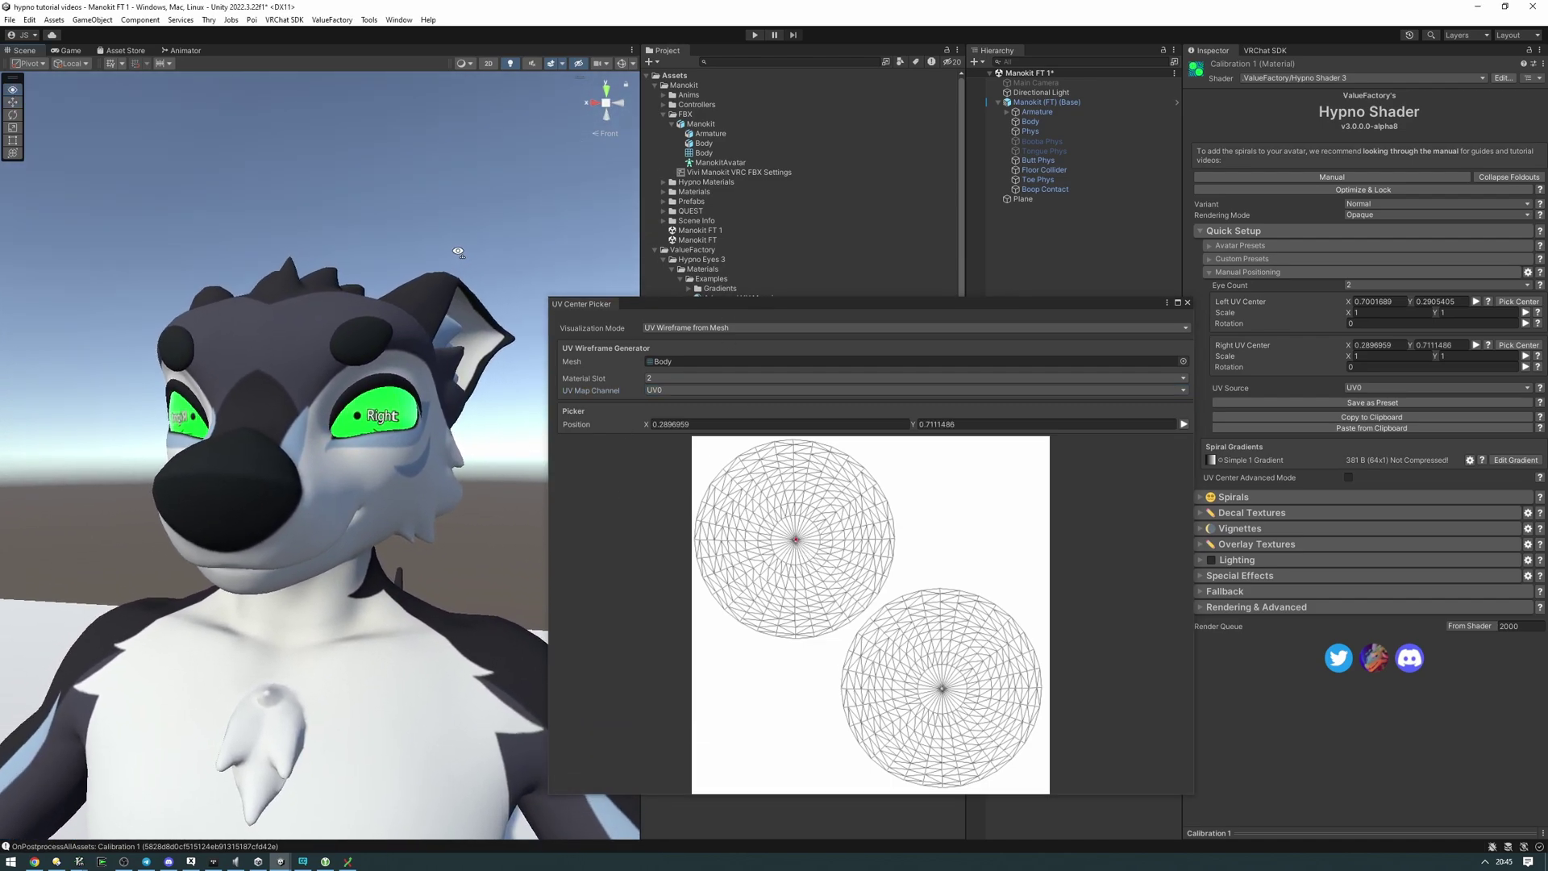
left_click(606, 105)
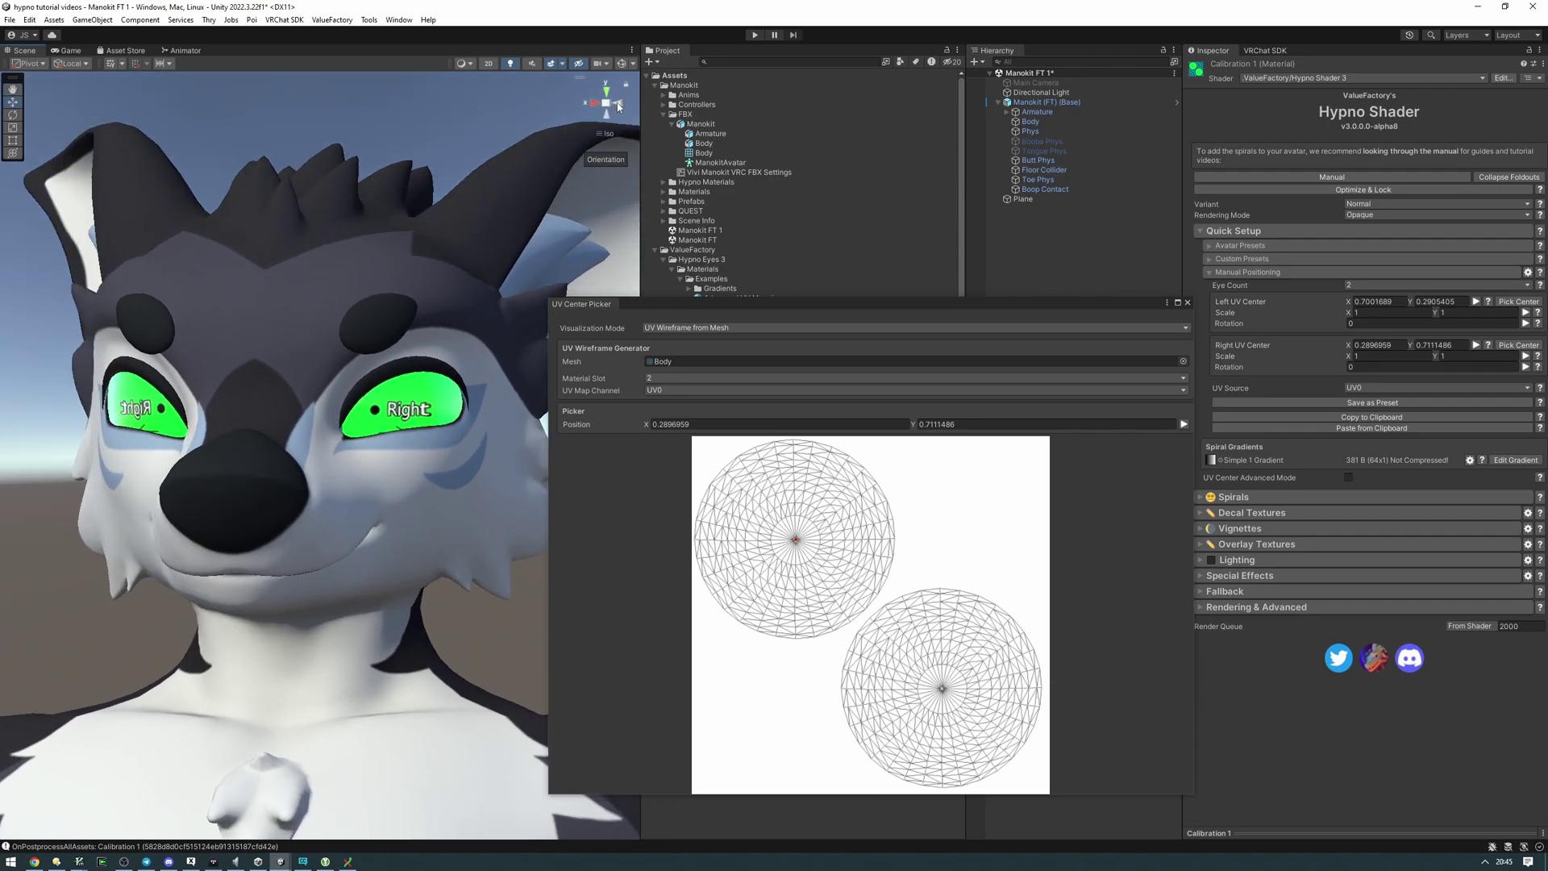
left_click(618, 106)
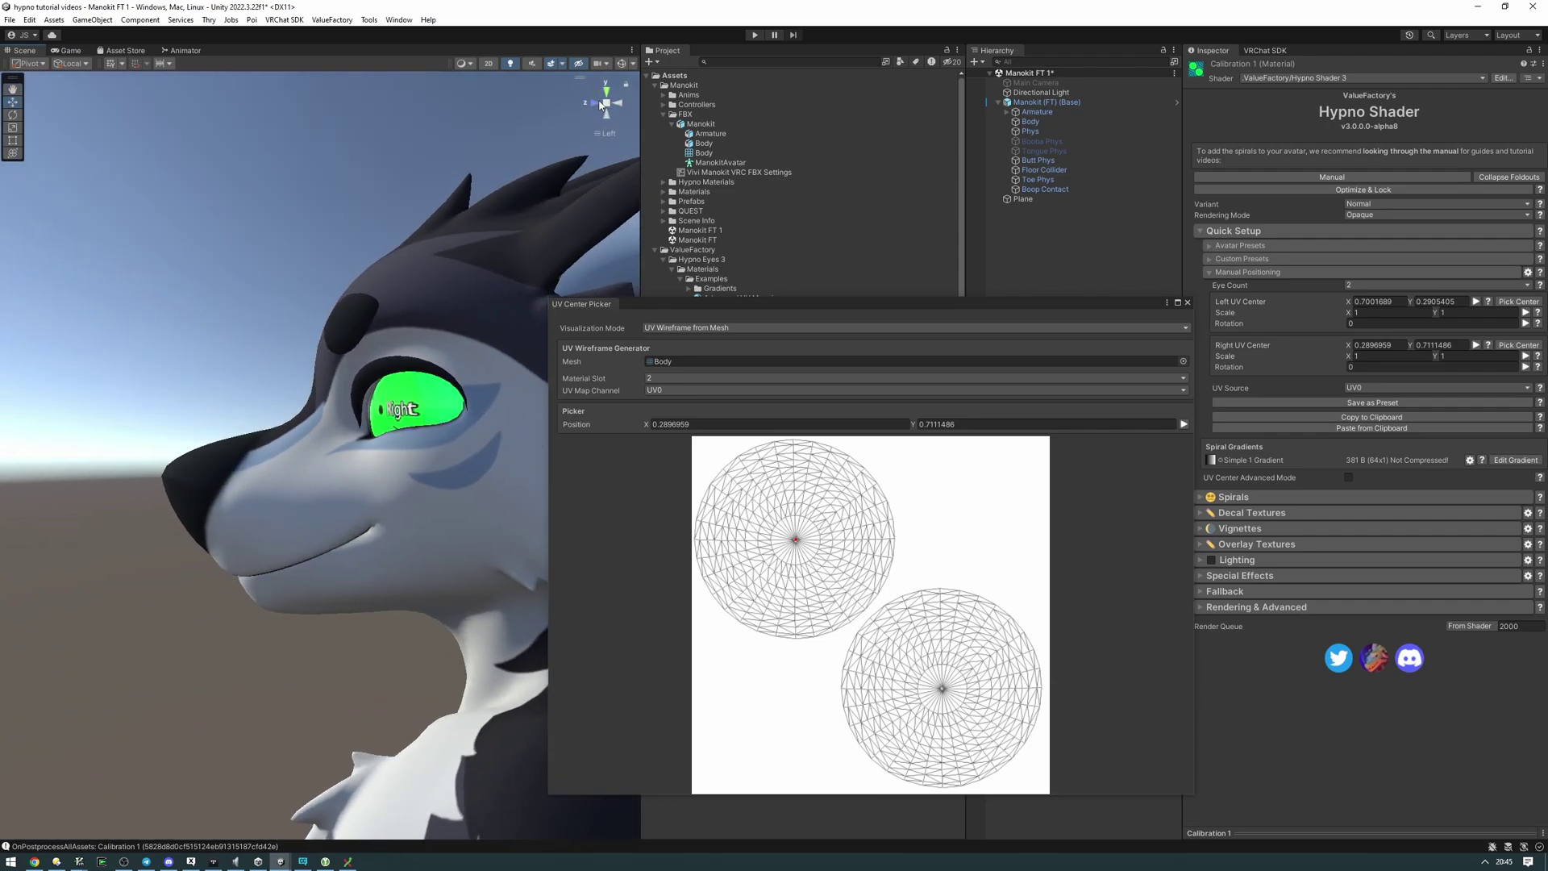
left_click(594, 105)
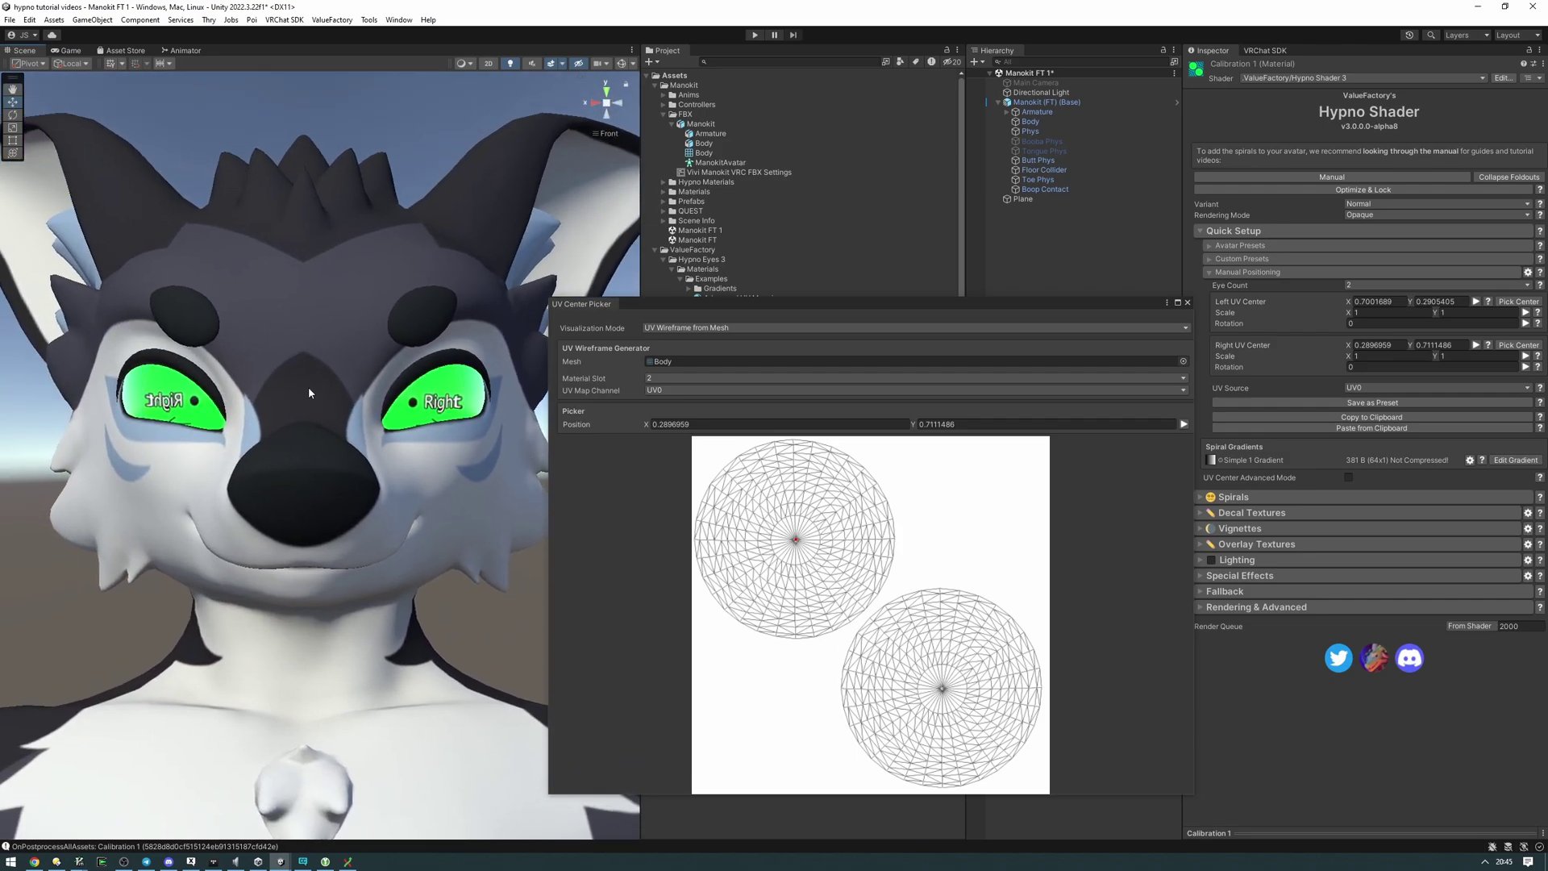
left_click(795, 542)
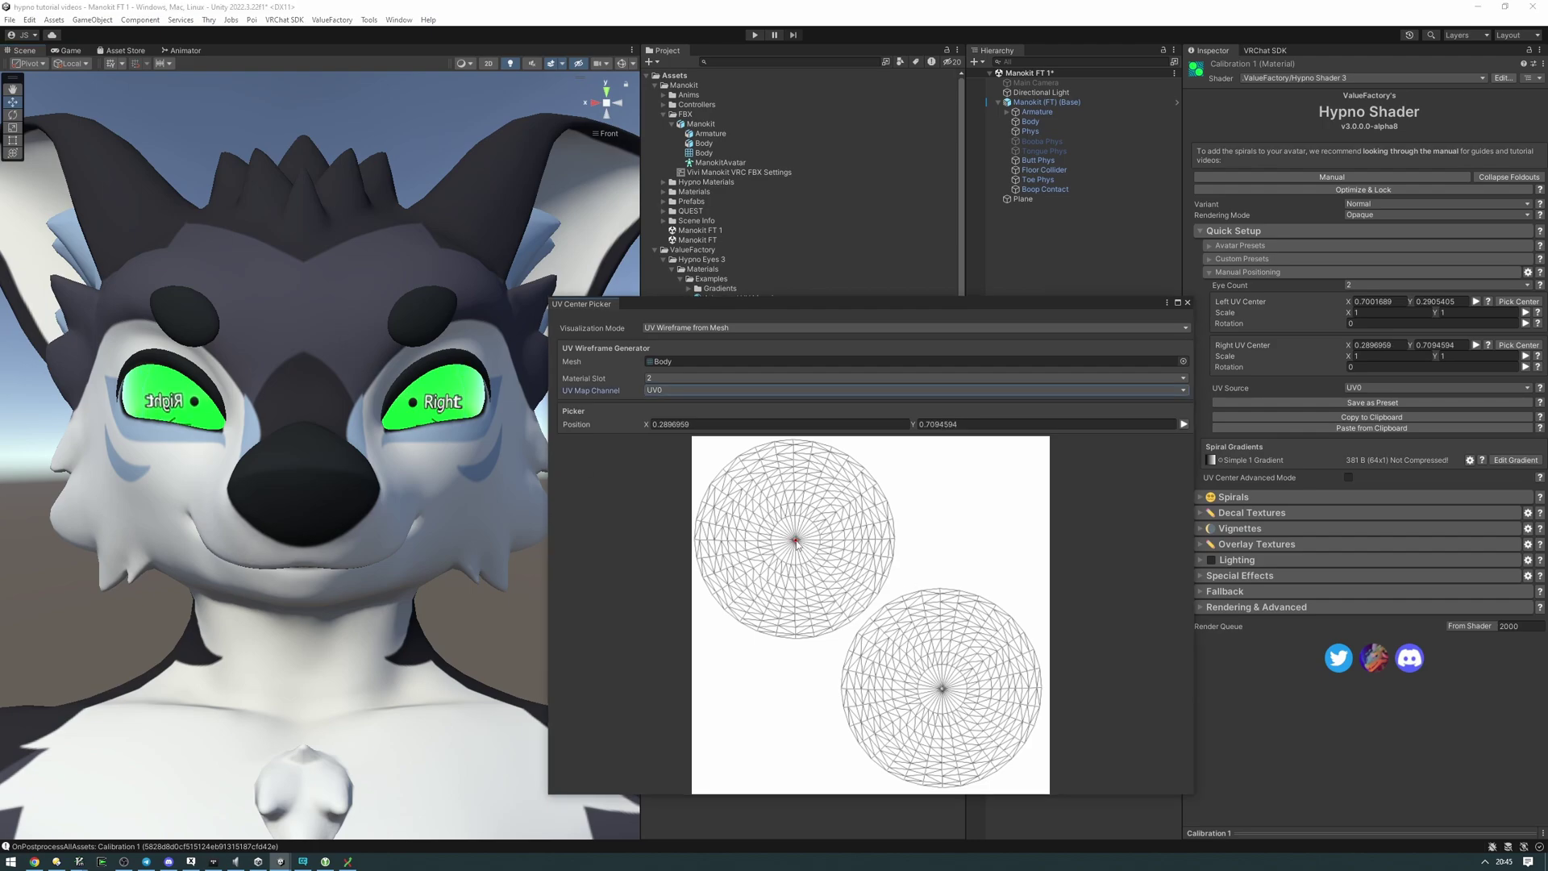
left_click(796, 542)
left_click(1188, 302)
left_click_drag(314, 272, 347, 289)
- Revert the Body's eye slot to its original material, then reassign Calibration 1
key("w")
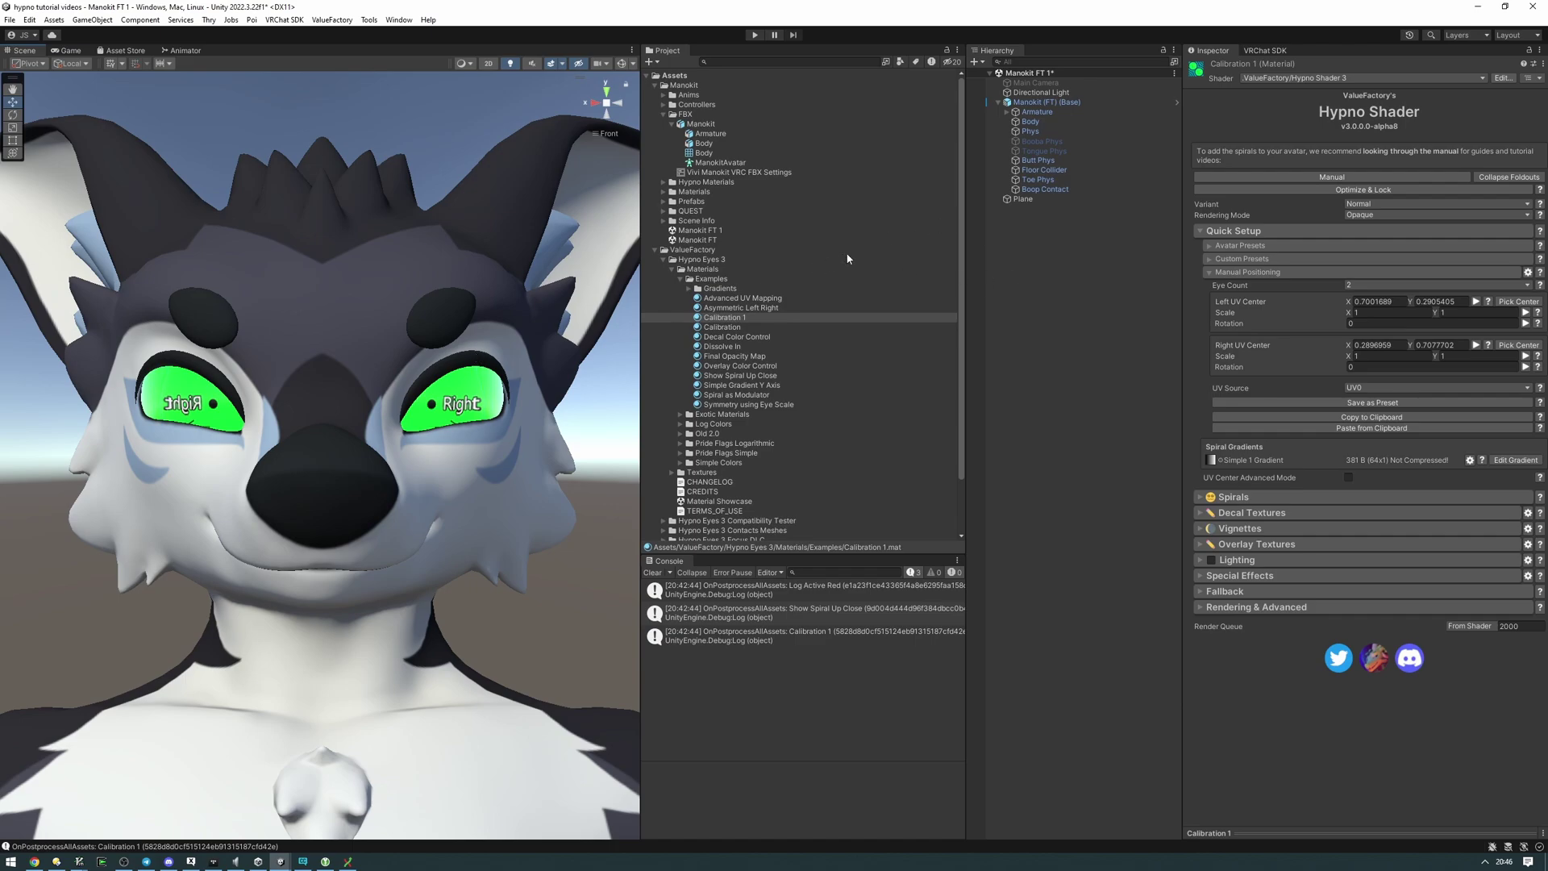
left_click(1030, 121)
right_click(1370, 320)
left_click(1386, 372)
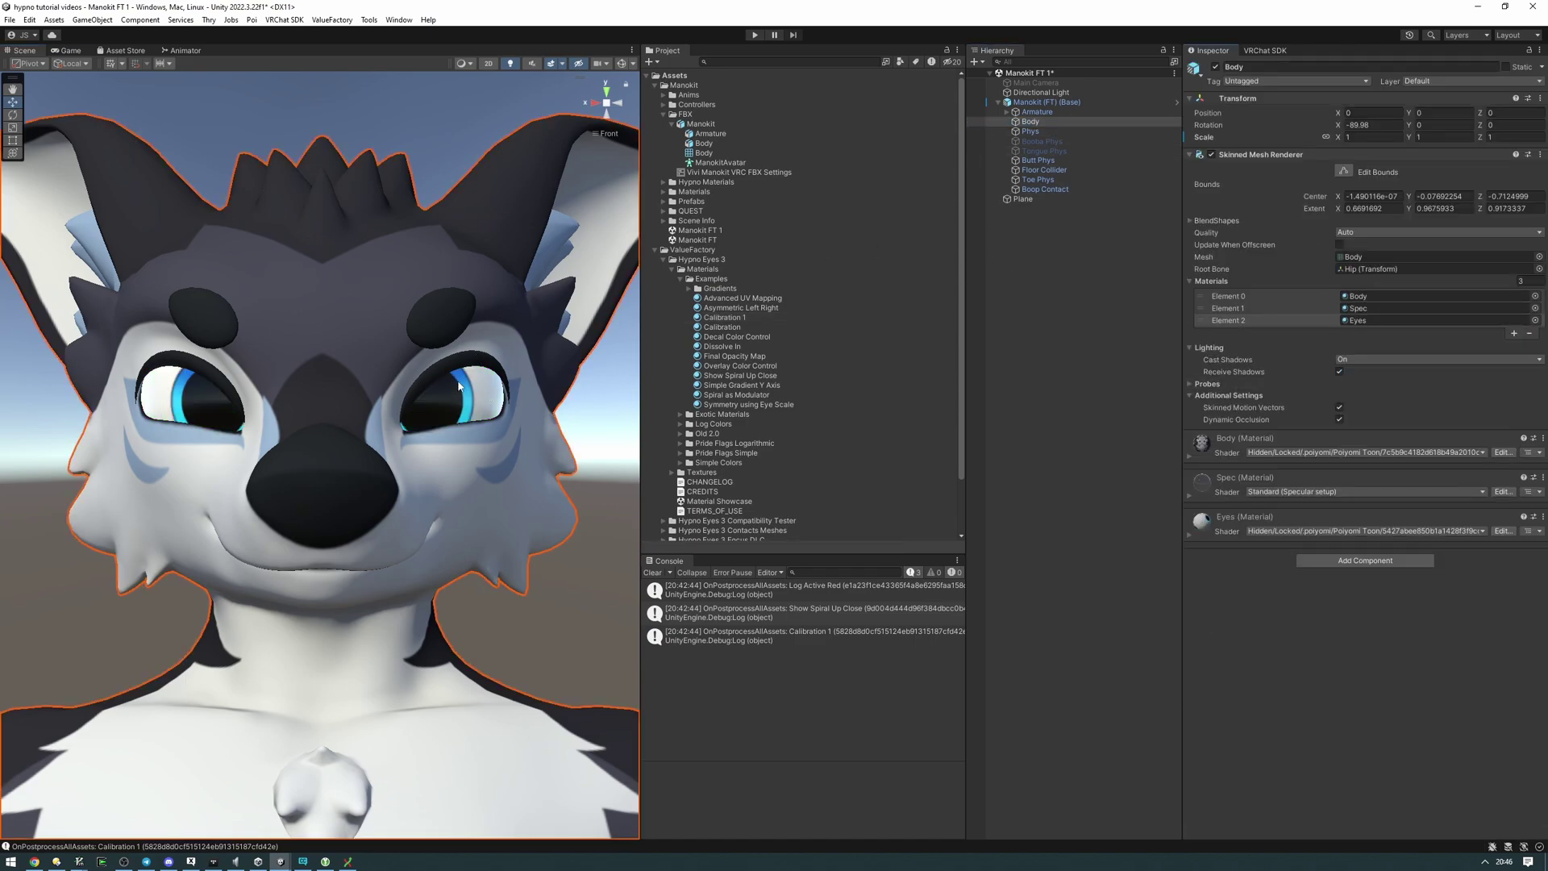
left_click_drag(457, 384, 459, 386)
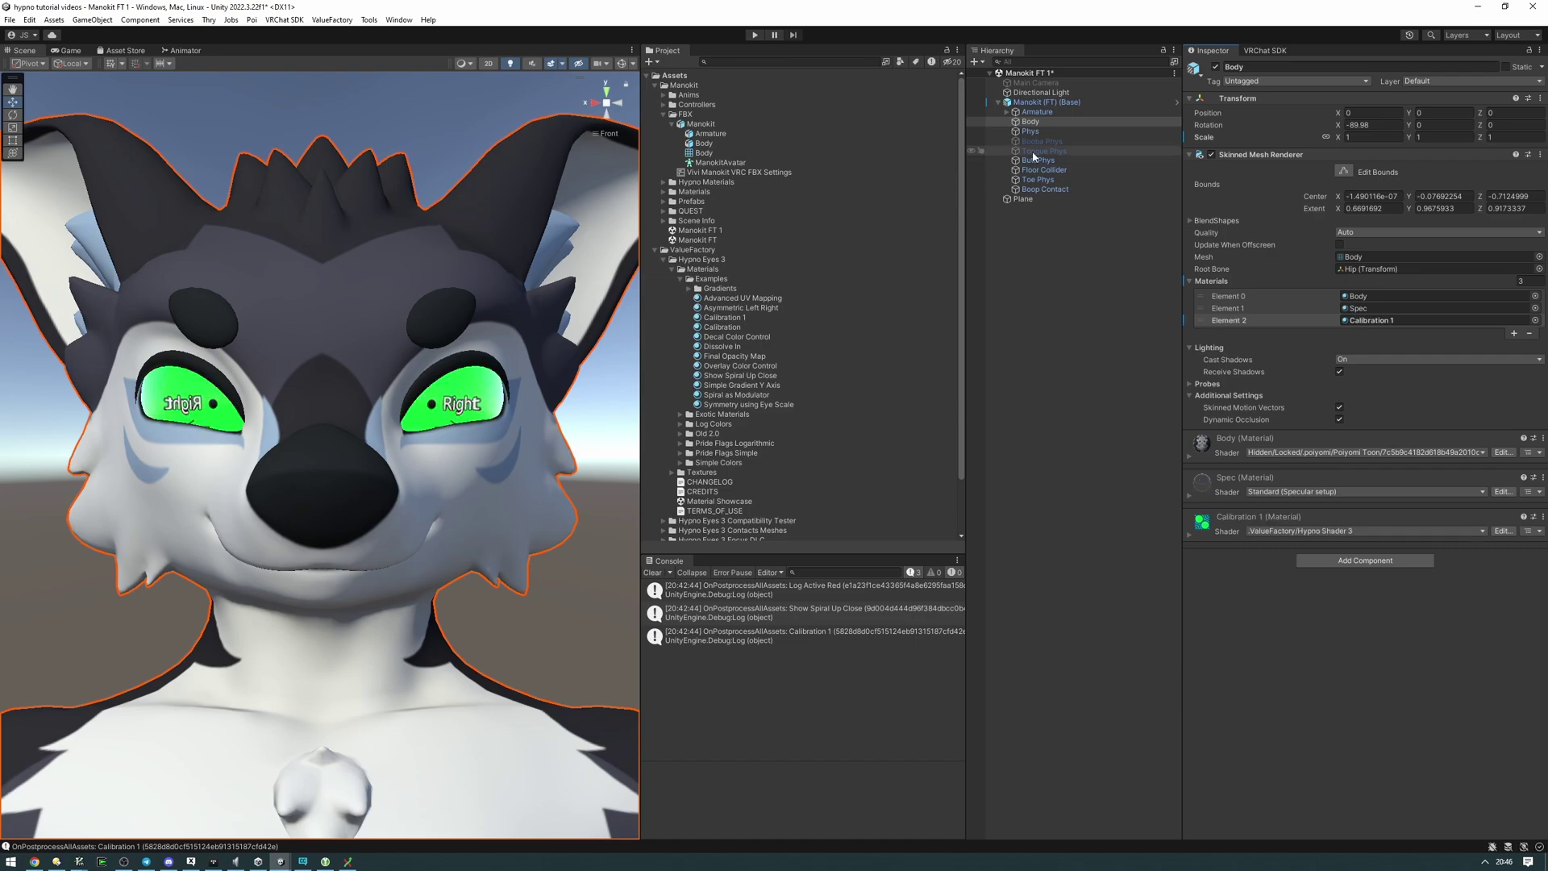
left_click(1048, 130)
- Reopen the Calibration 1 settings with both eyes' UV scale at 2.5 × 2.5
left_click(747, 317)
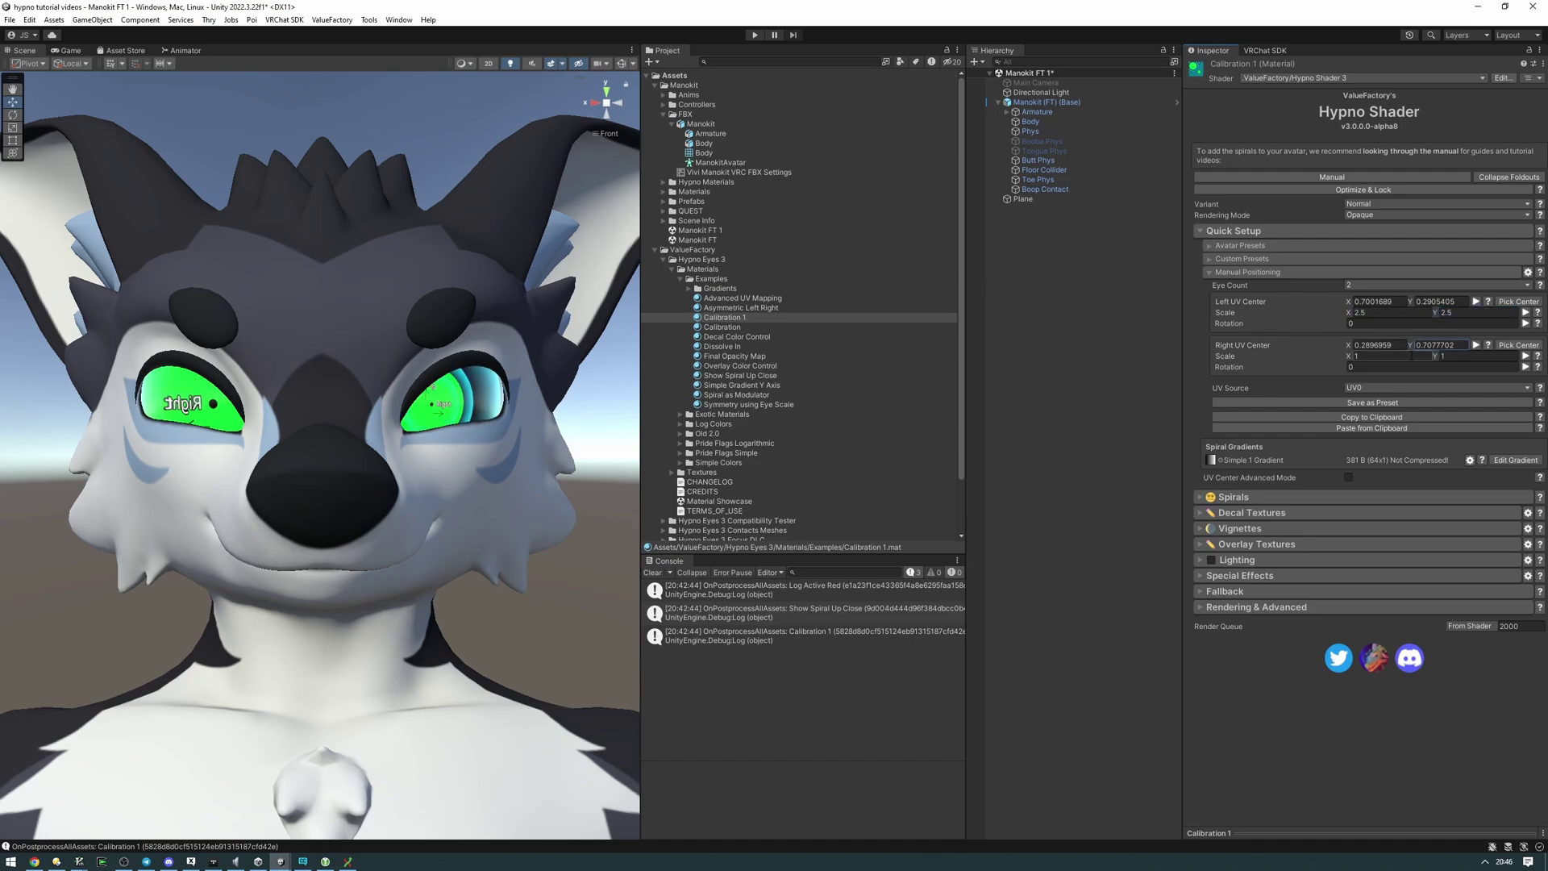
left_click(1030, 121)
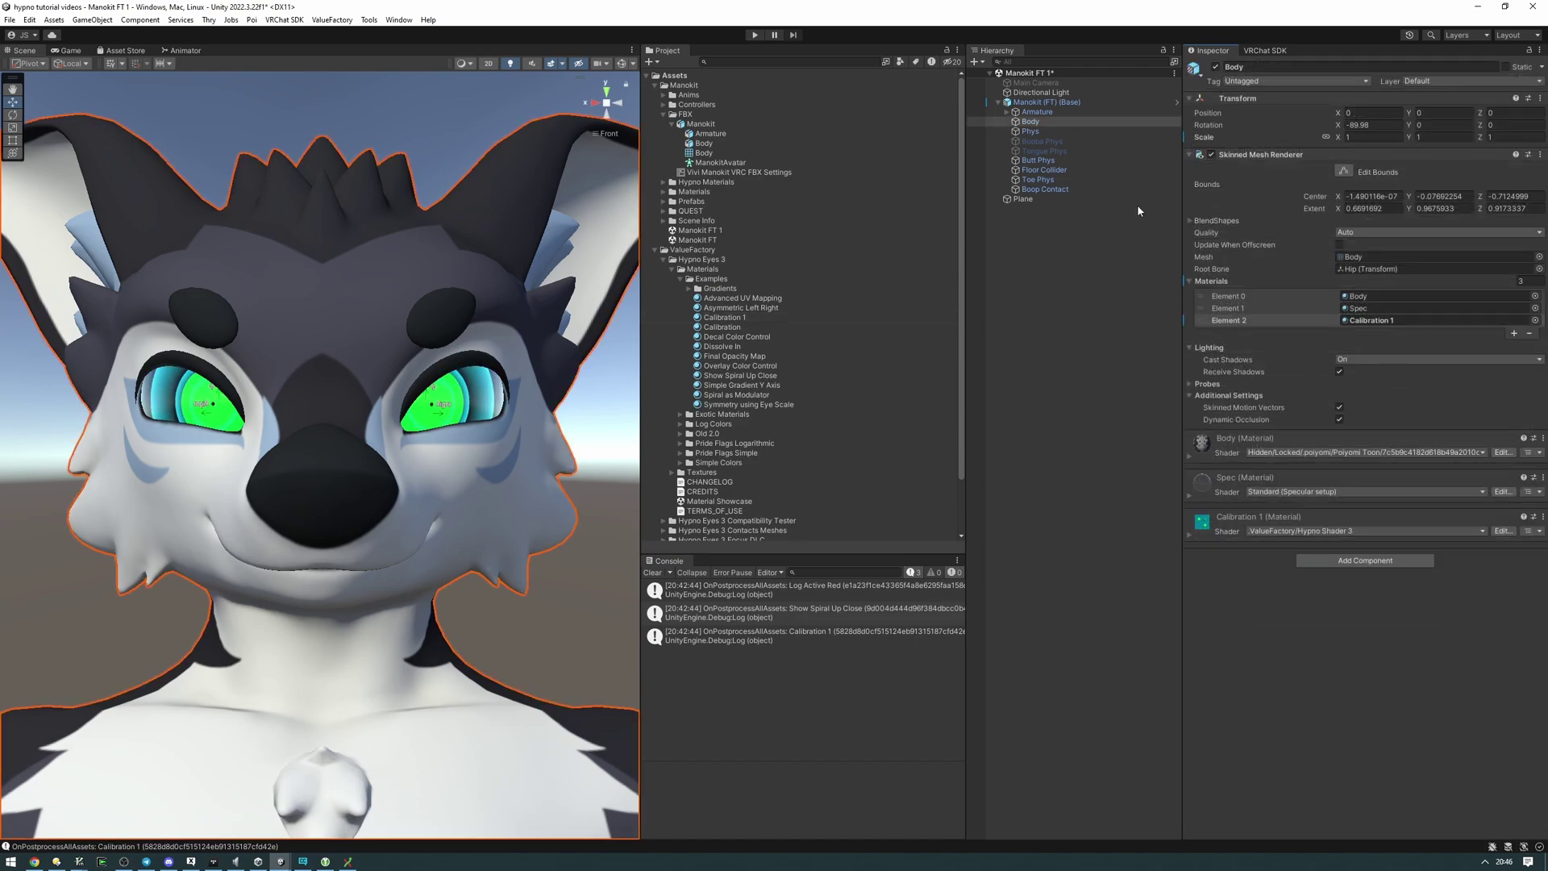
left_click(722, 317)
scroll(413, 340, "up", 4)
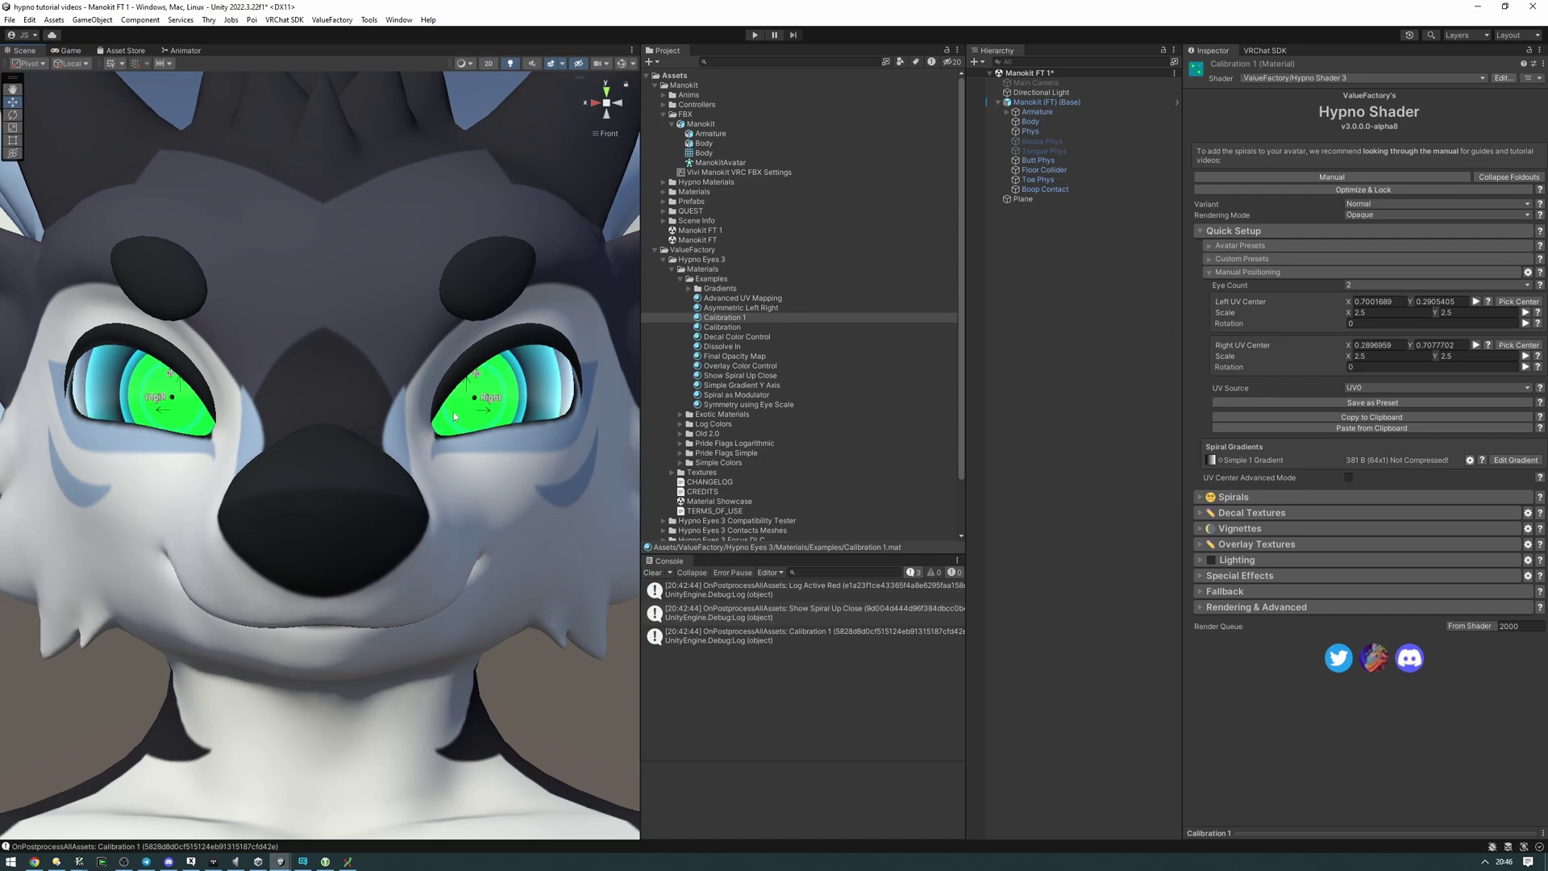
- Test the left eye's rotation, undo it back to 0, and zoom onto the eye
left_click_drag(1286, 324, 1387, 327)
key("ctrl+z")
scroll(216, 373, "up", 5)
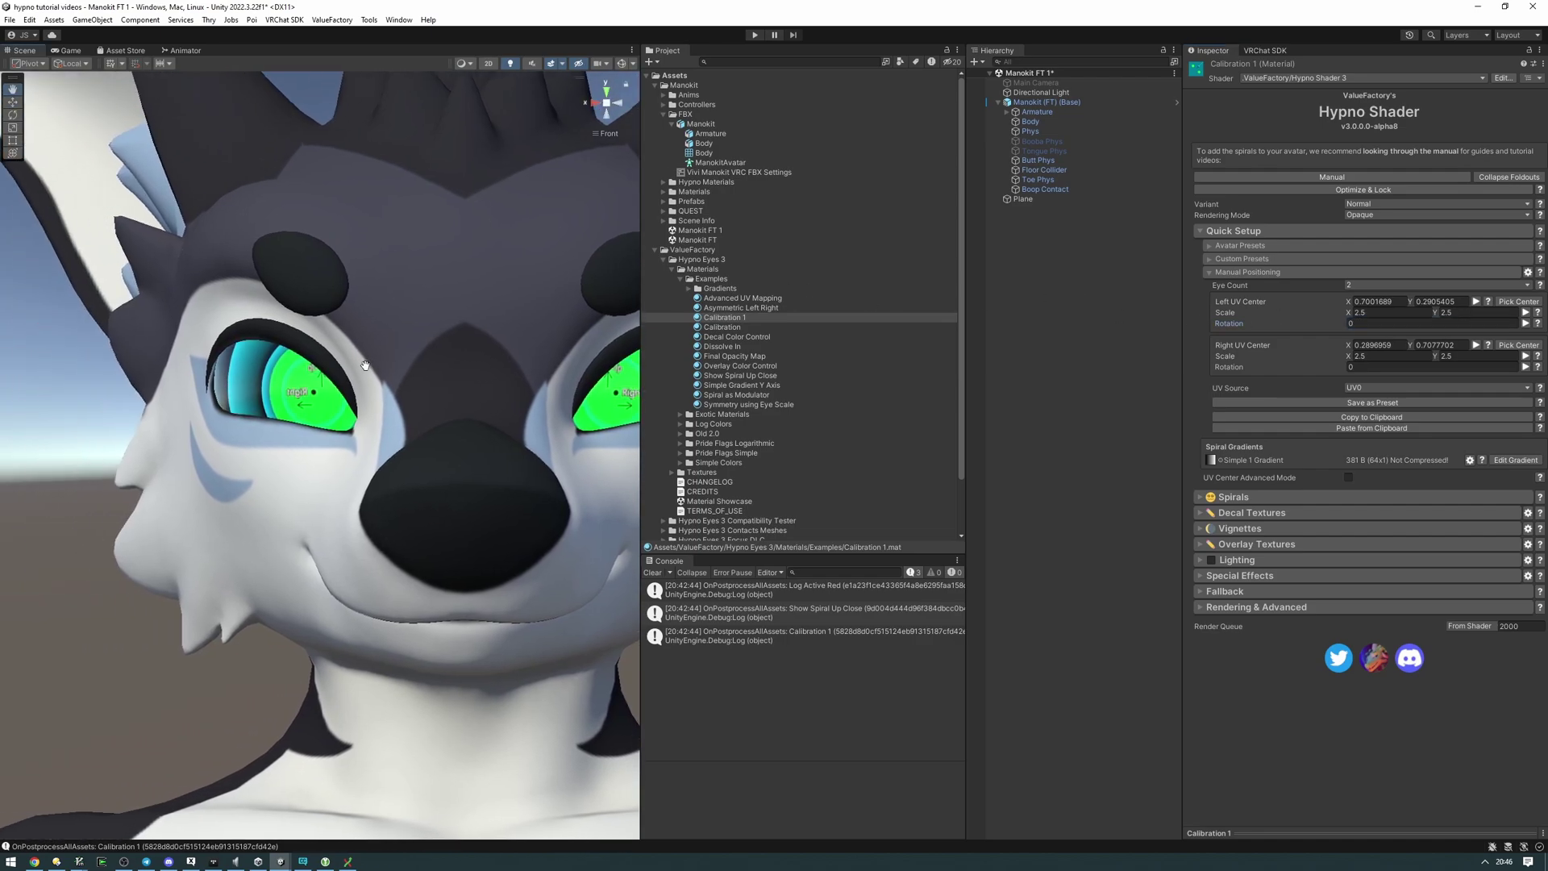
middle_click_drag(216, 374, 260, 399)
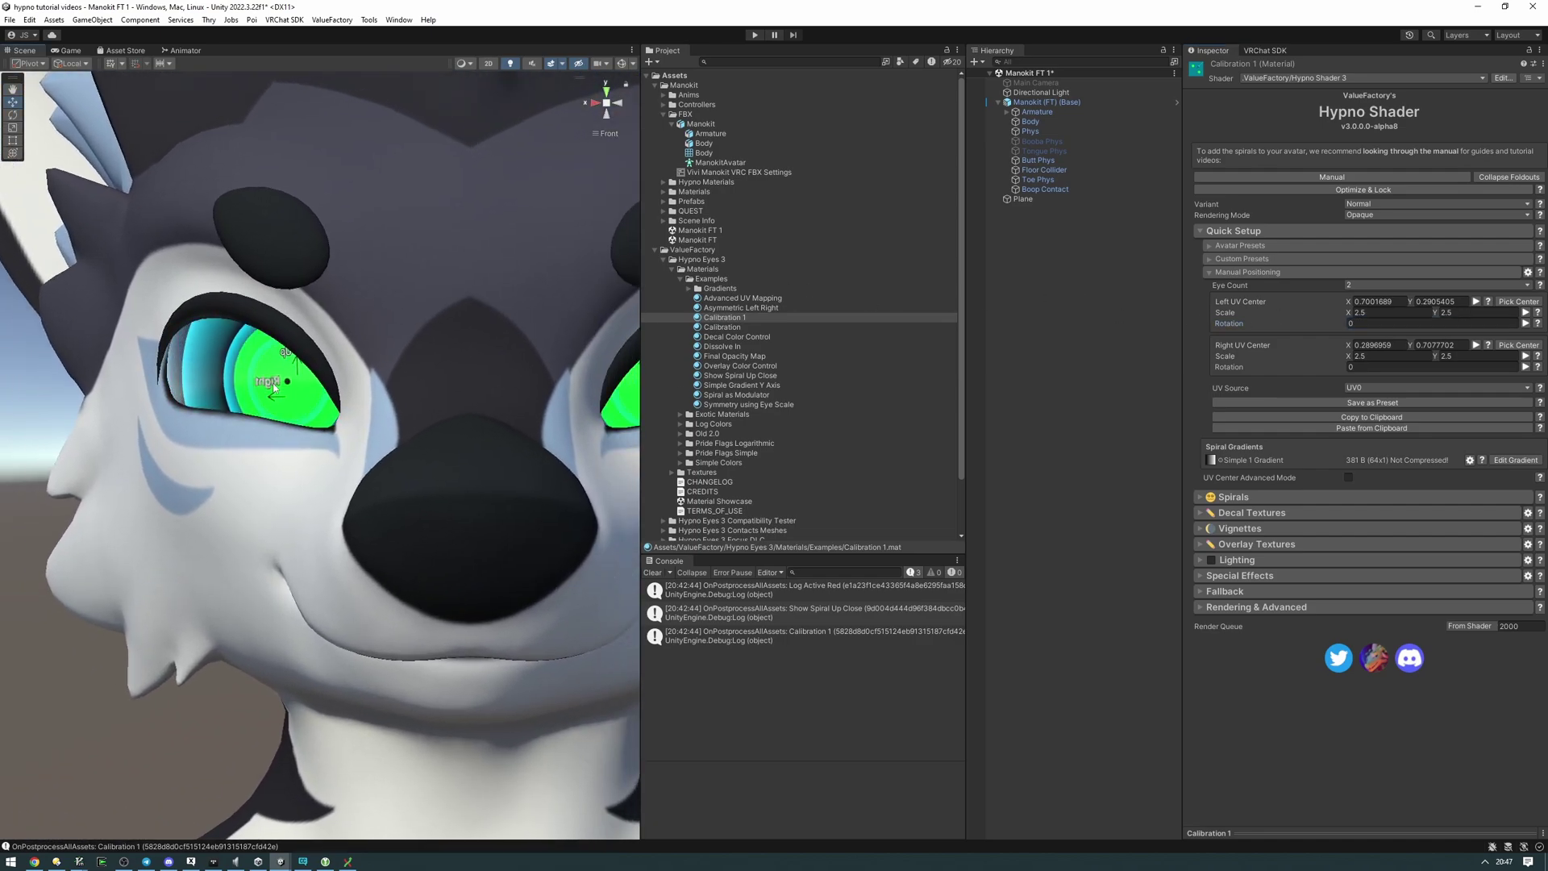
scroll(260, 399, "up", 5)
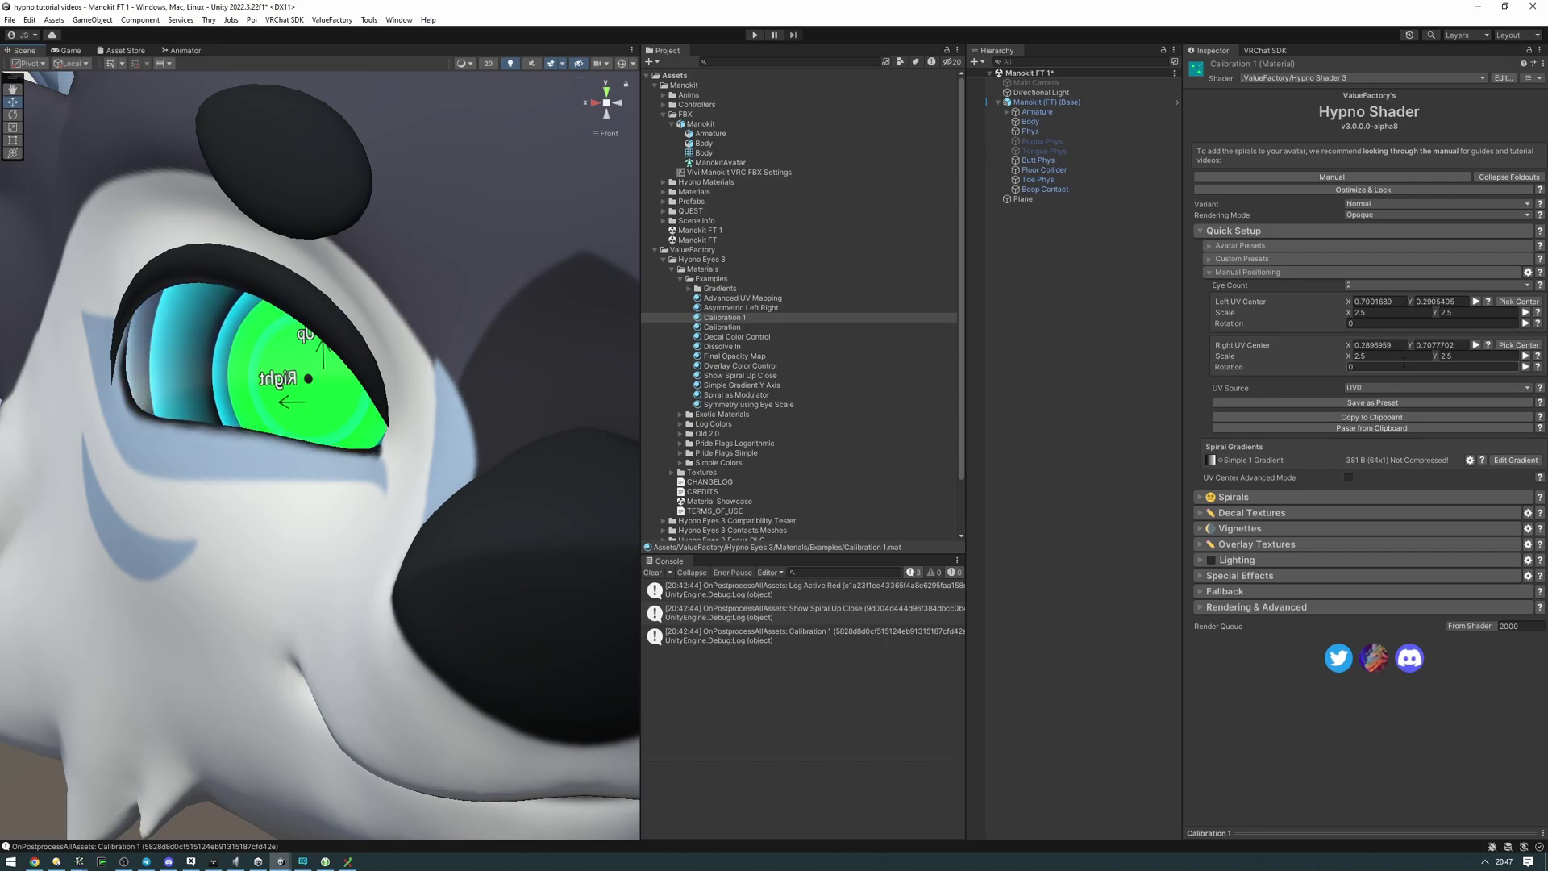
- Set the right eye's UV Scale X to -2.5 to mirror its pattern
left_click(1463, 355)
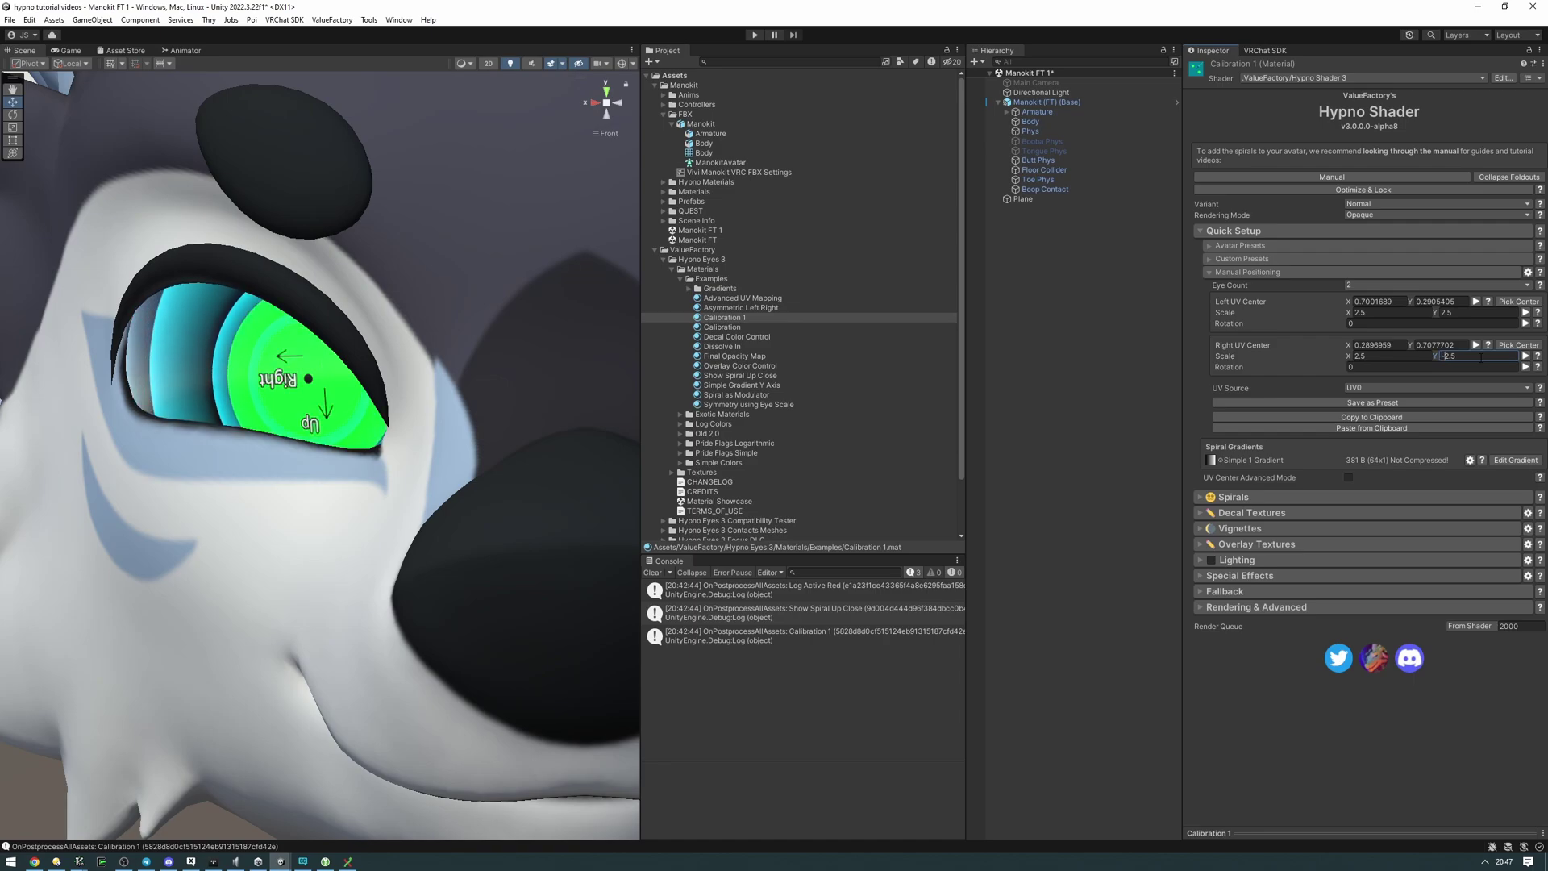
left_click(1362, 355)
type("-2.5")
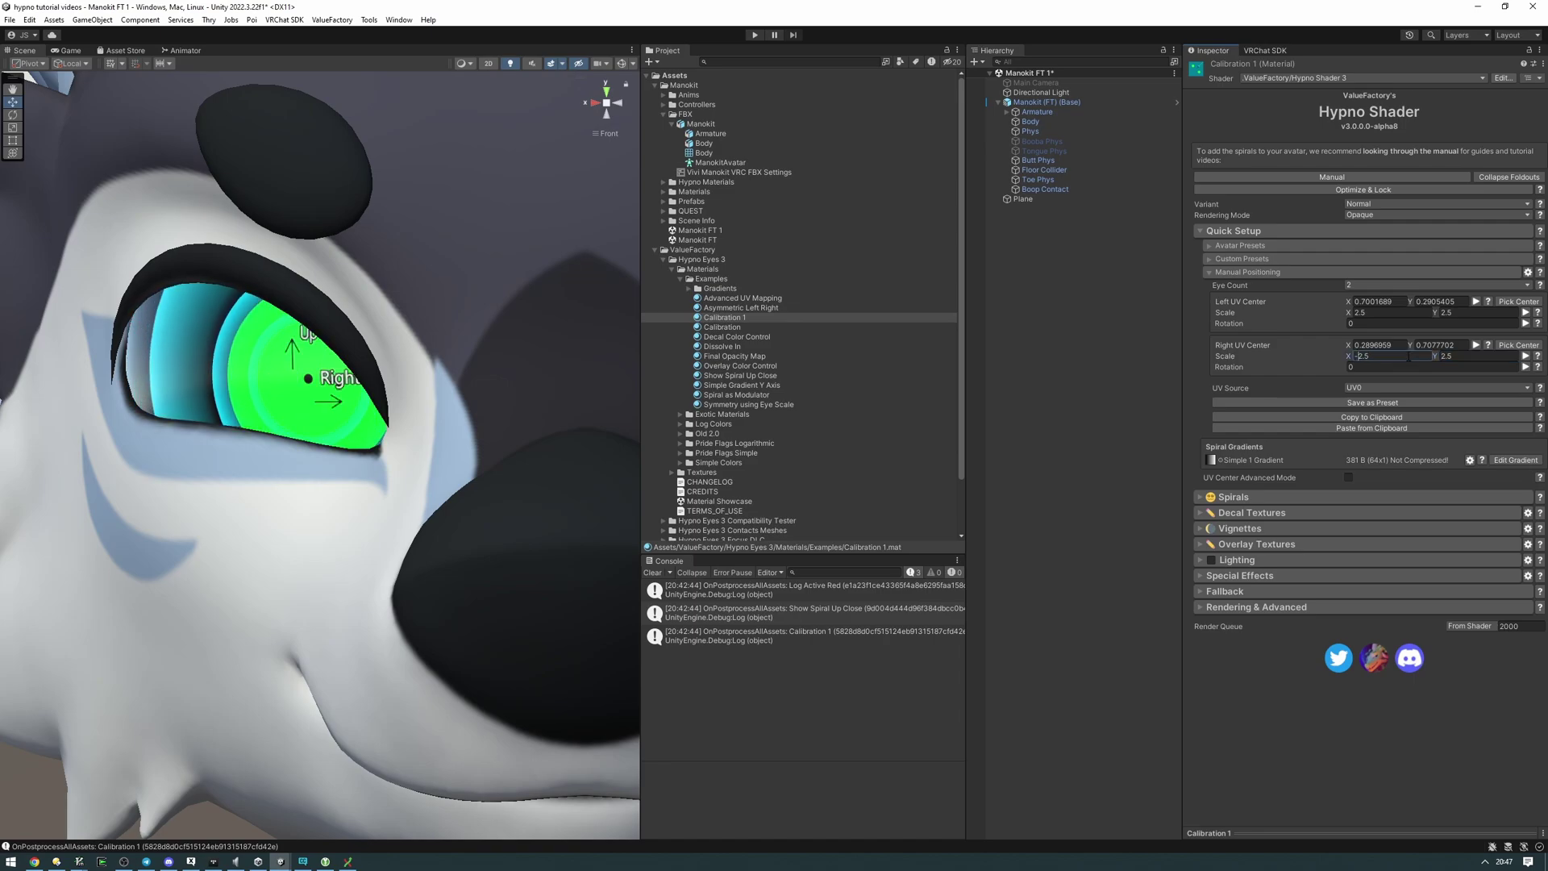
scroll(274, 306, "down", 5)
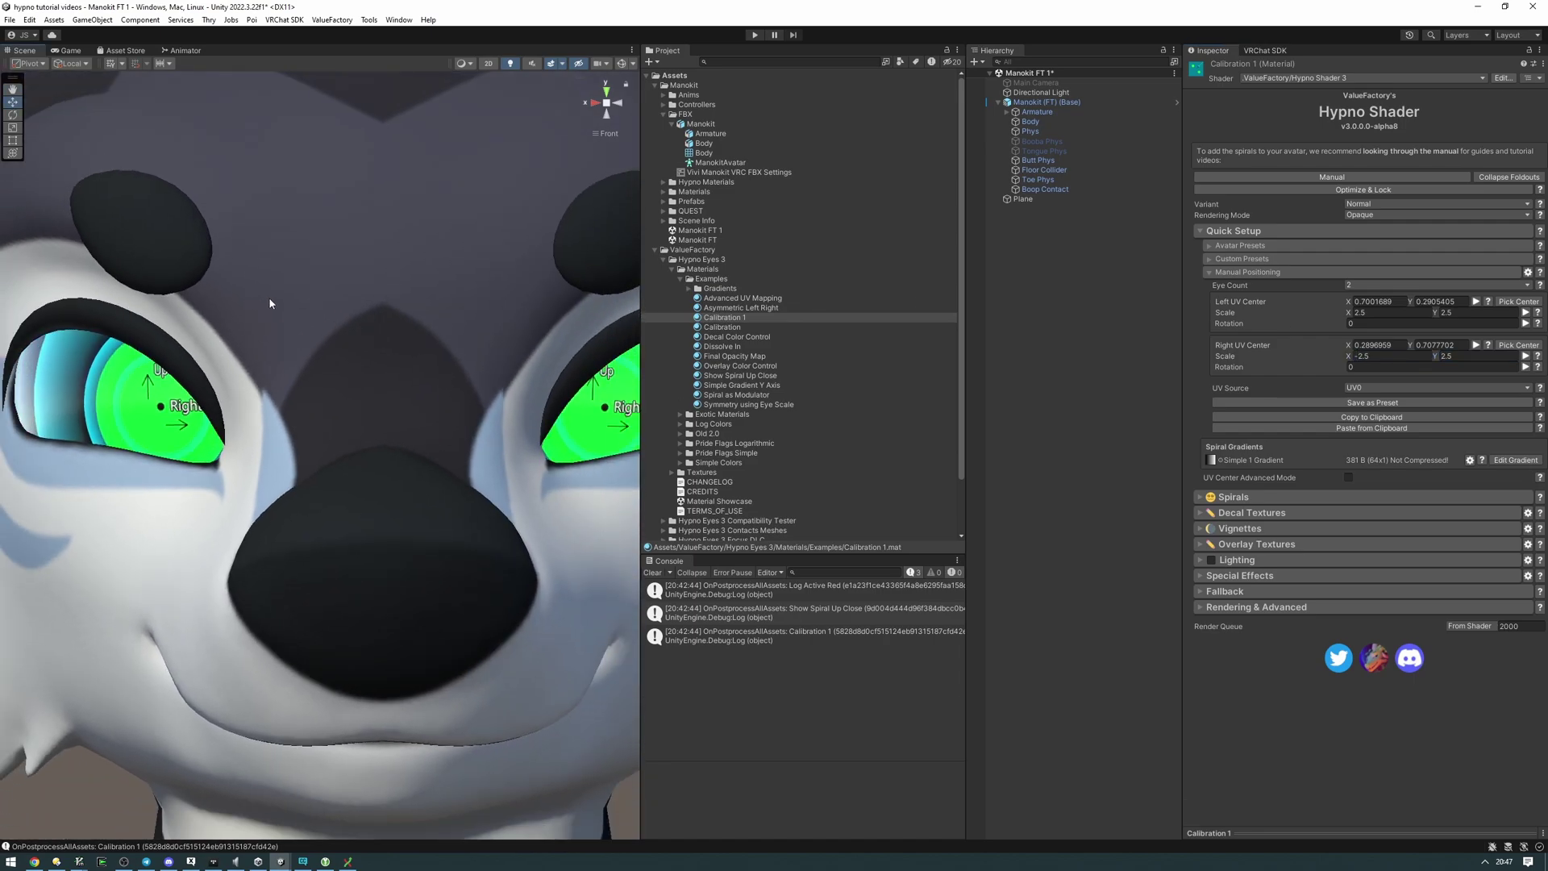
scroll(323, 323, "up", 2)
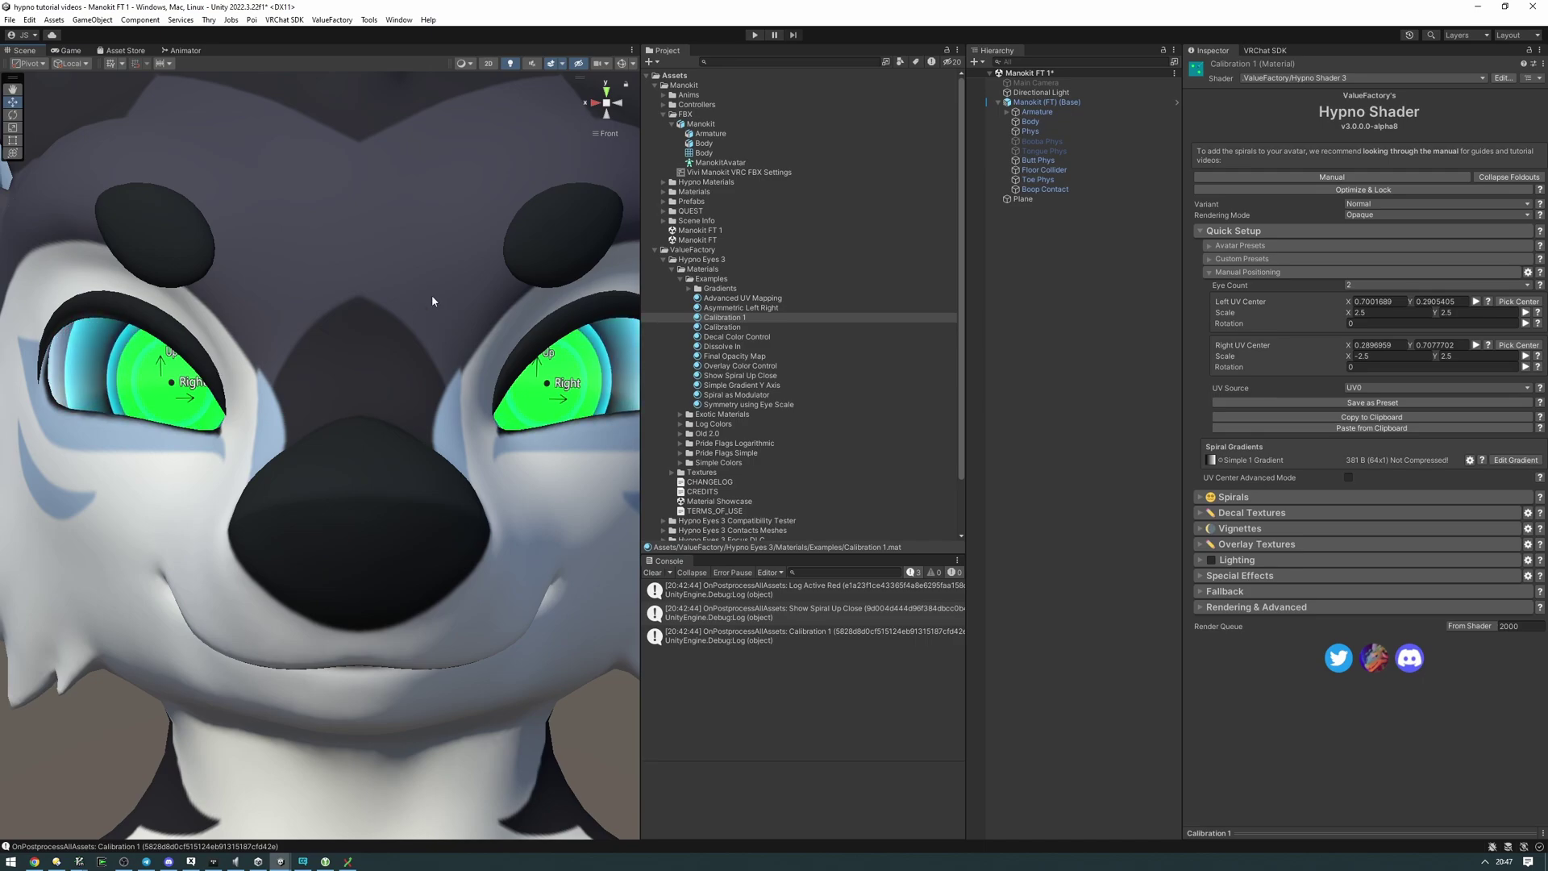
scroll(432, 301, "up", 2)
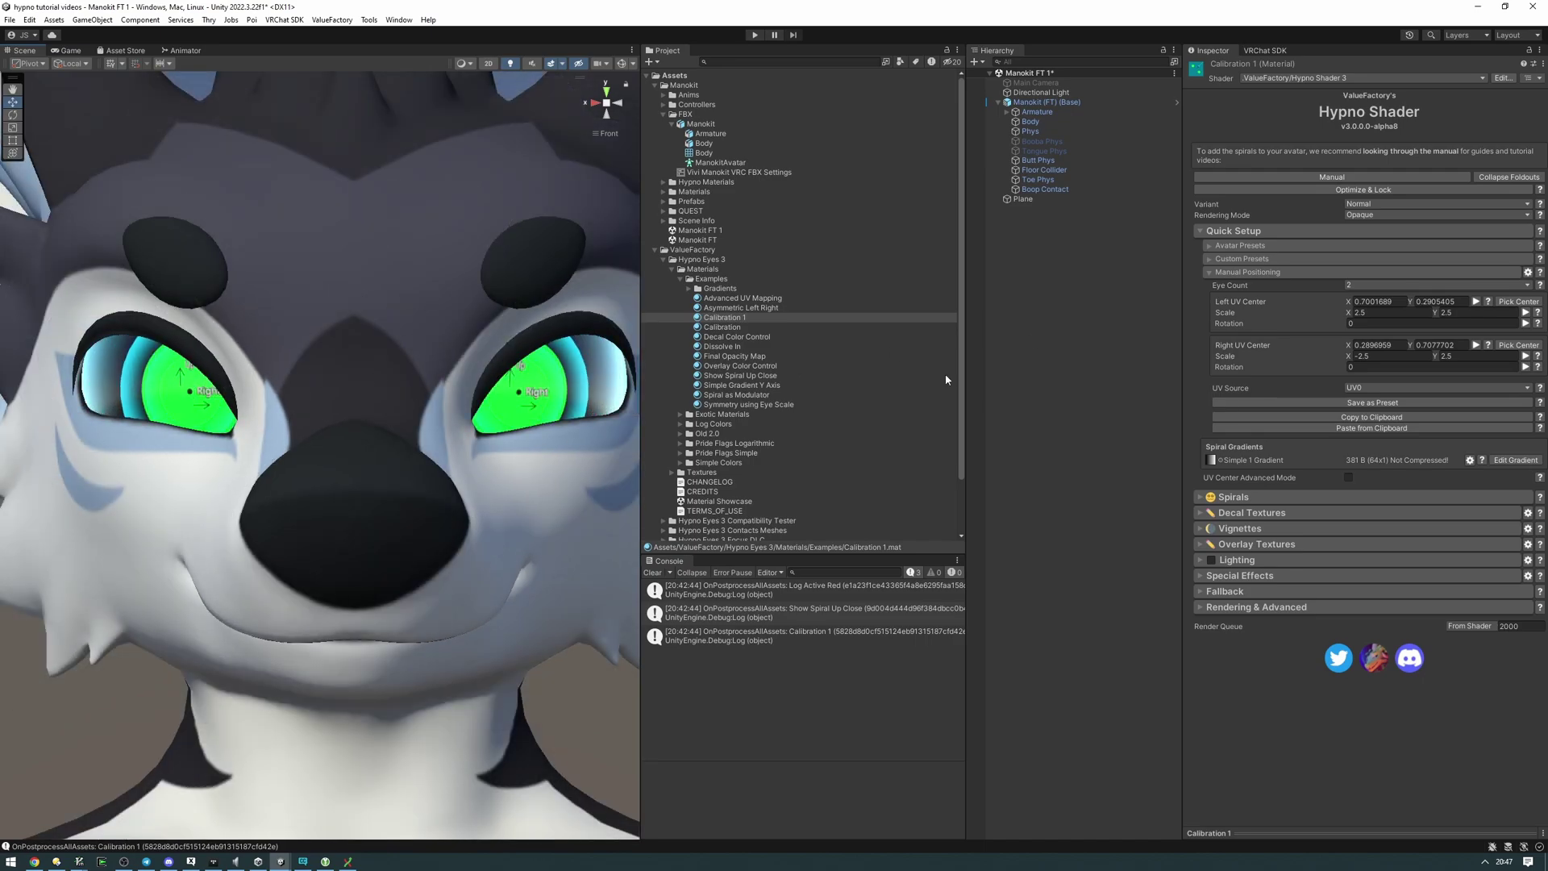
- Save the current eye positioning as a custom preset named 'My Manokit'
left_click(1360, 403)
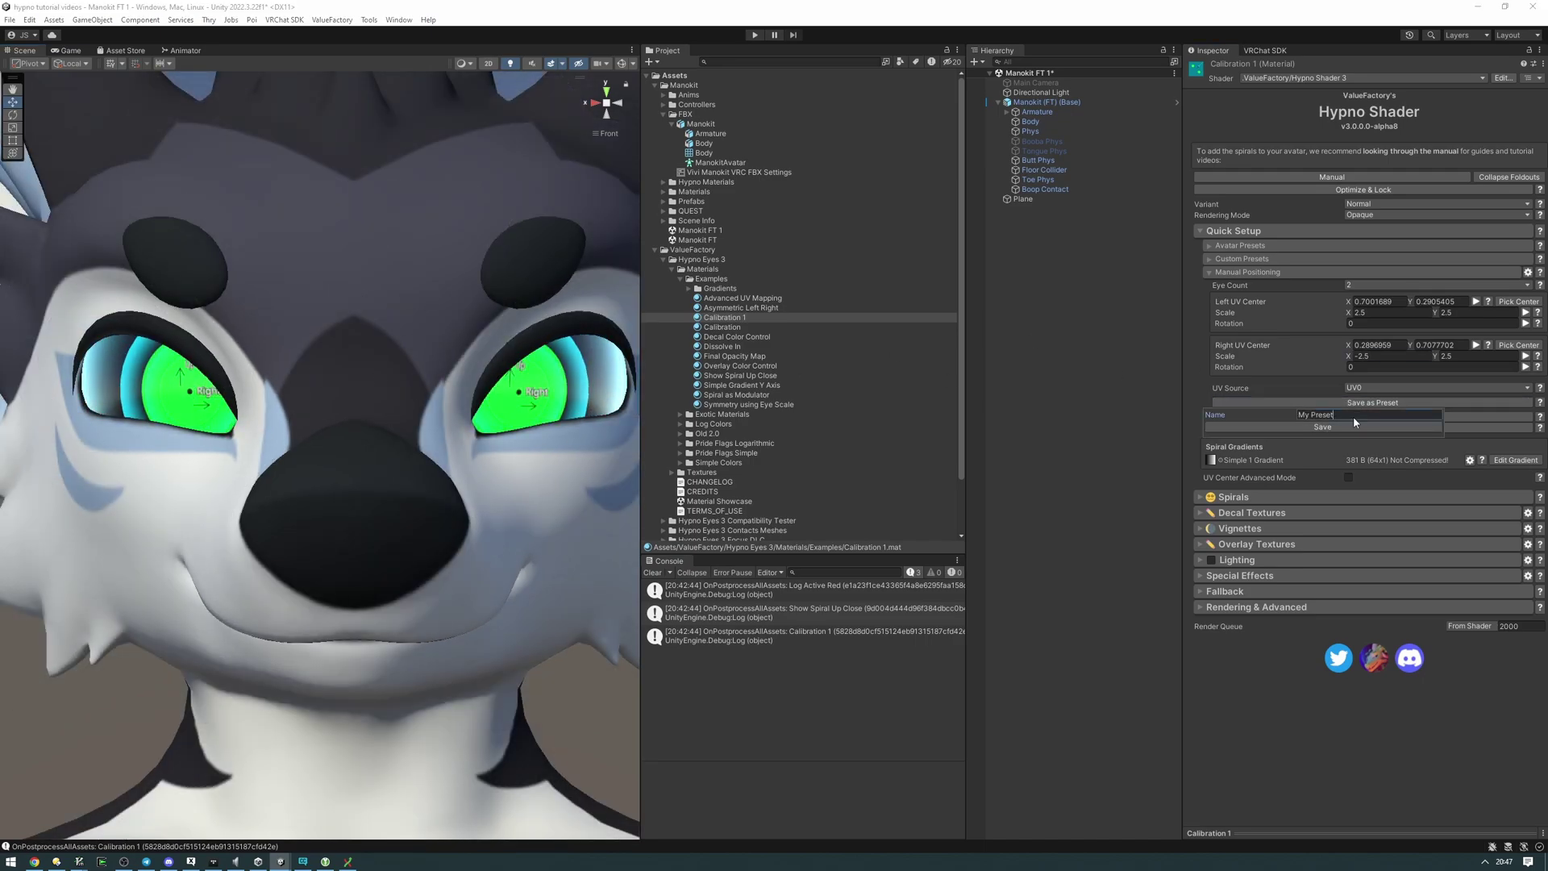
key("BackSpace")
key("BackSpace")
key("BackSpace")
key("BackSpace")
key("BackSpace")
key("BackSpace")
type("Manokit")
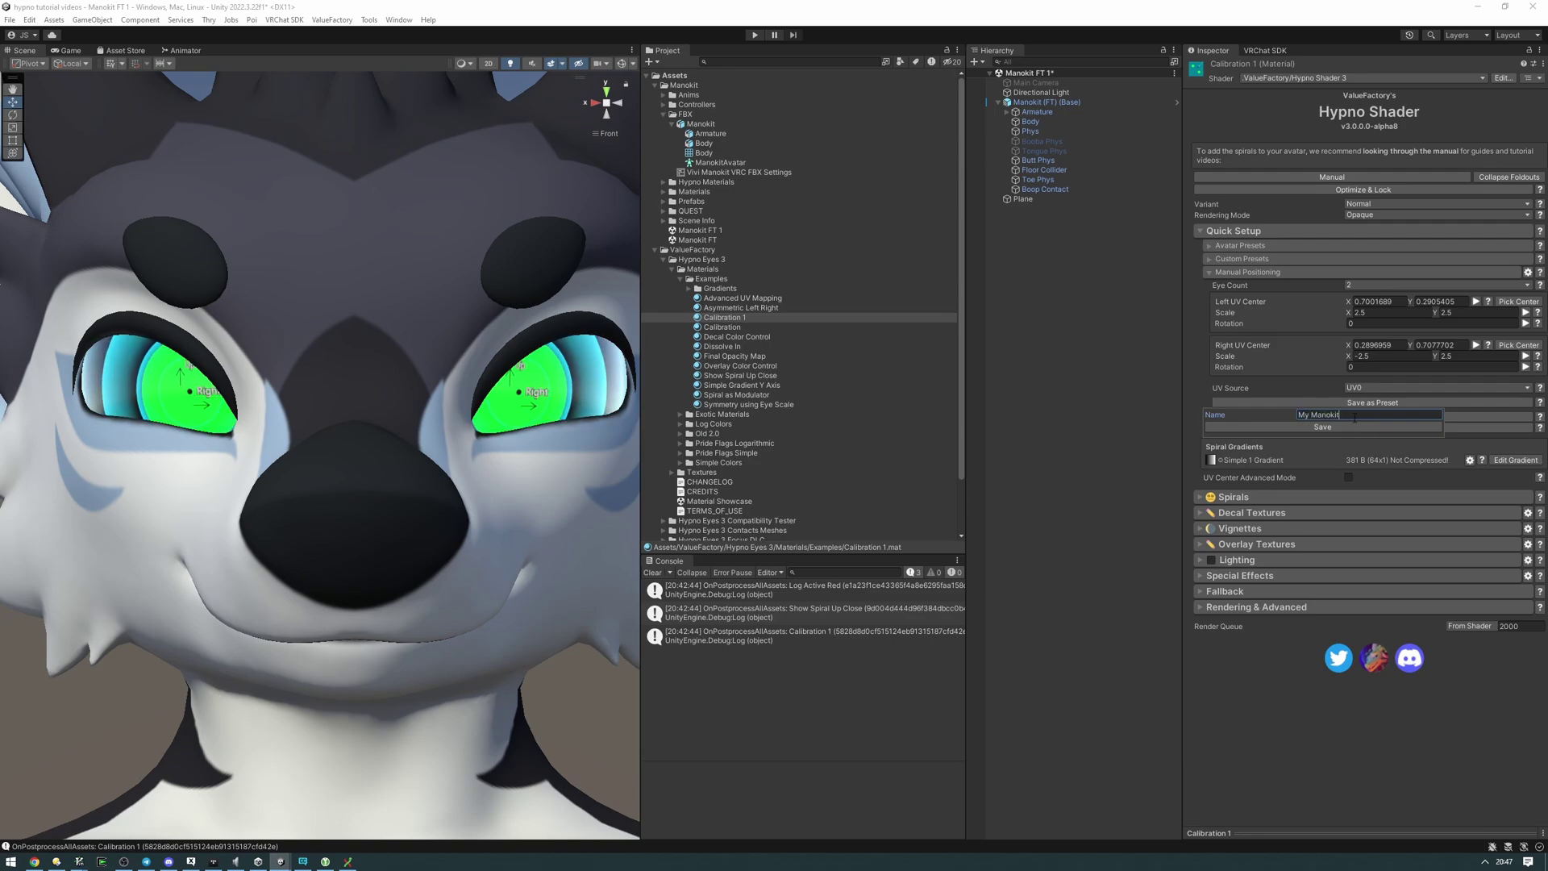
left_click(1322, 426)
- Show the custom presets list and expand the Log Colors materials folder
left_click(1300, 258)
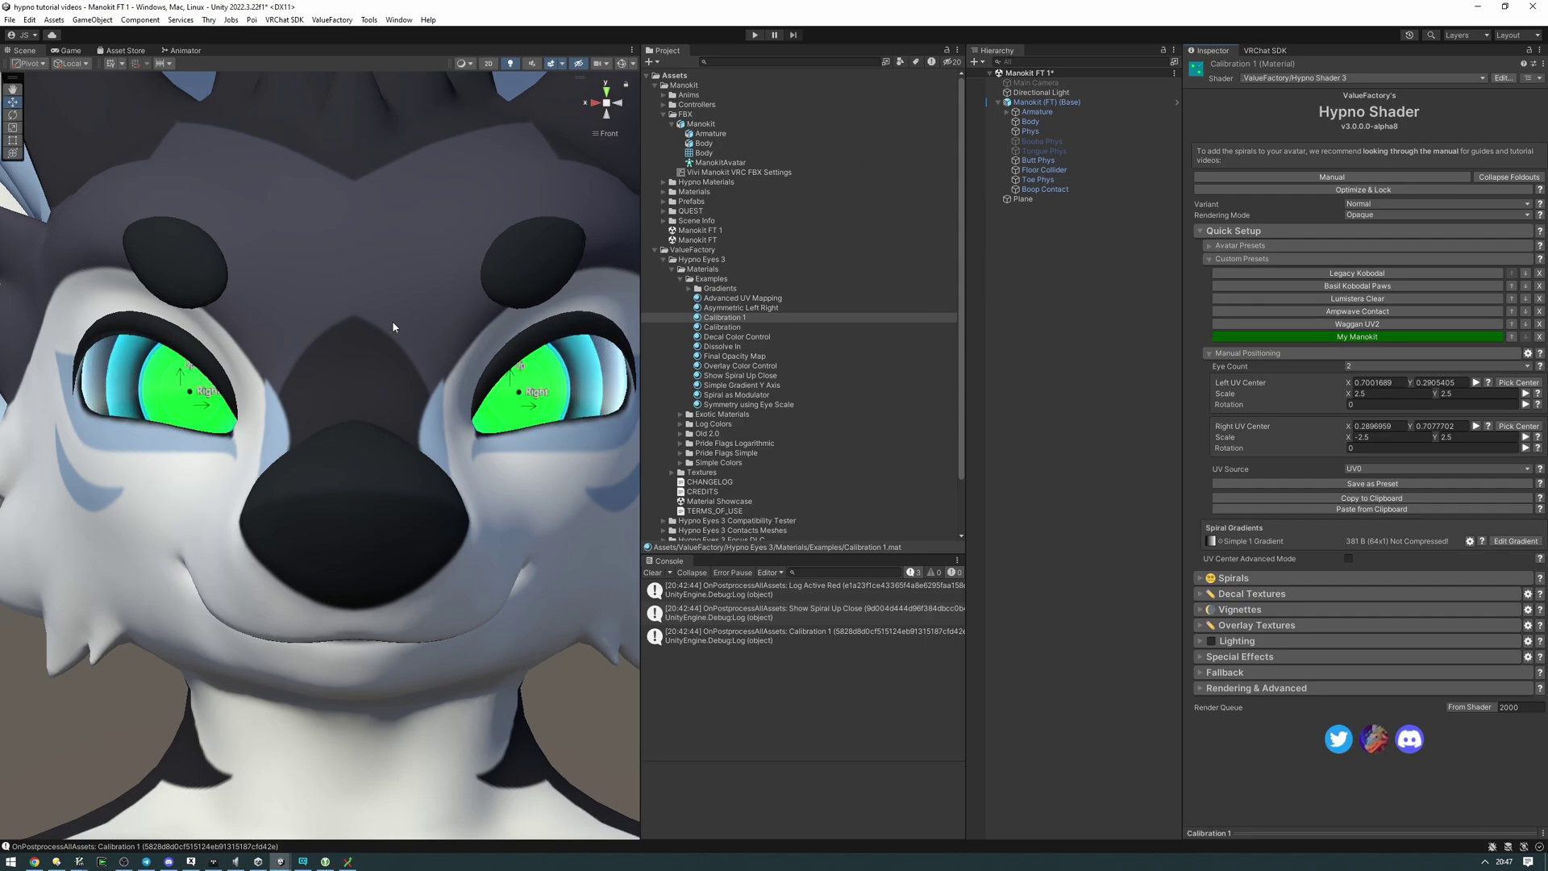
scroll(410, 330, "down", 3)
scroll(682, 370, "down", 3)
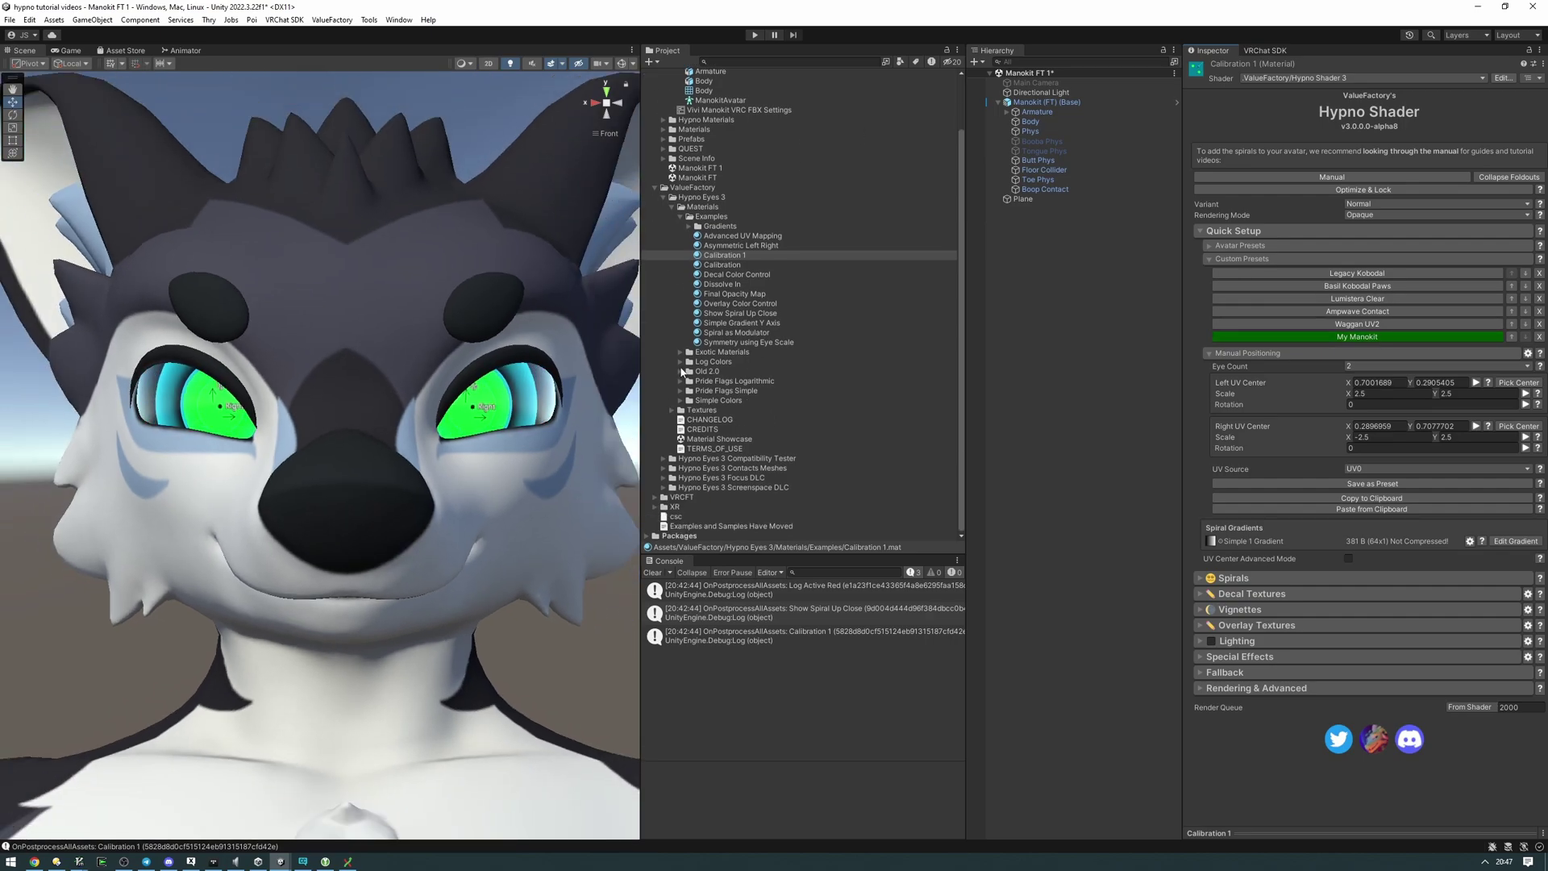
left_click(681, 362)
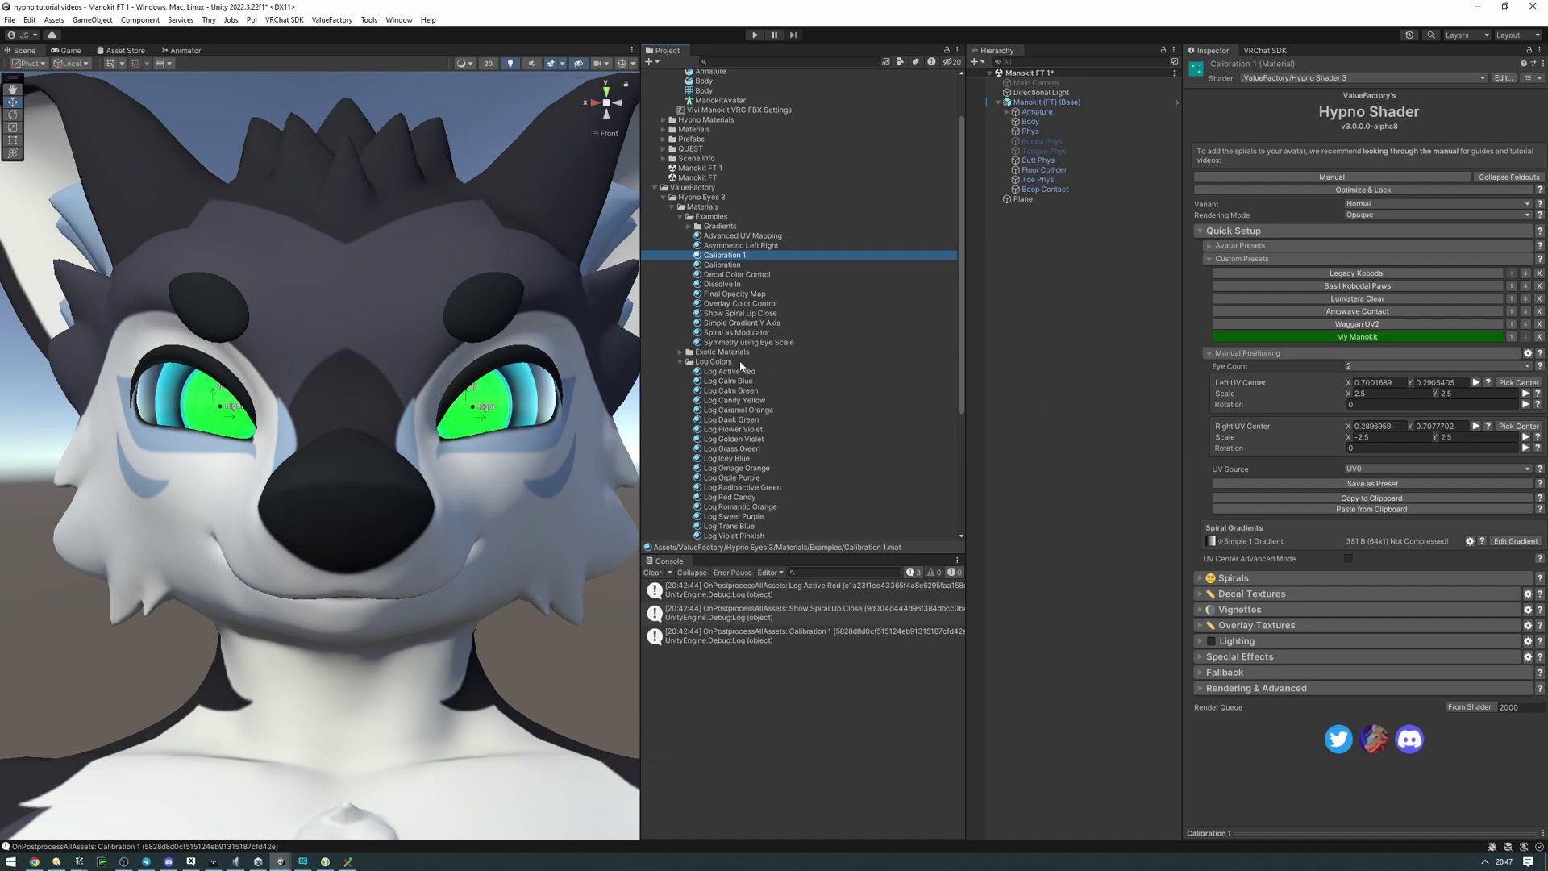
- Put a Log Colors material on the eyes, apply My Manokit to Log Calm Blue, then pick Log Zesty Yellow
mouse_move(729, 370)
left_mouse_down()
mouse_move(506, 401)
mouse_move(574, 389)
mouse_move(473, 391)
left_mouse_up()
left_click(749, 384)
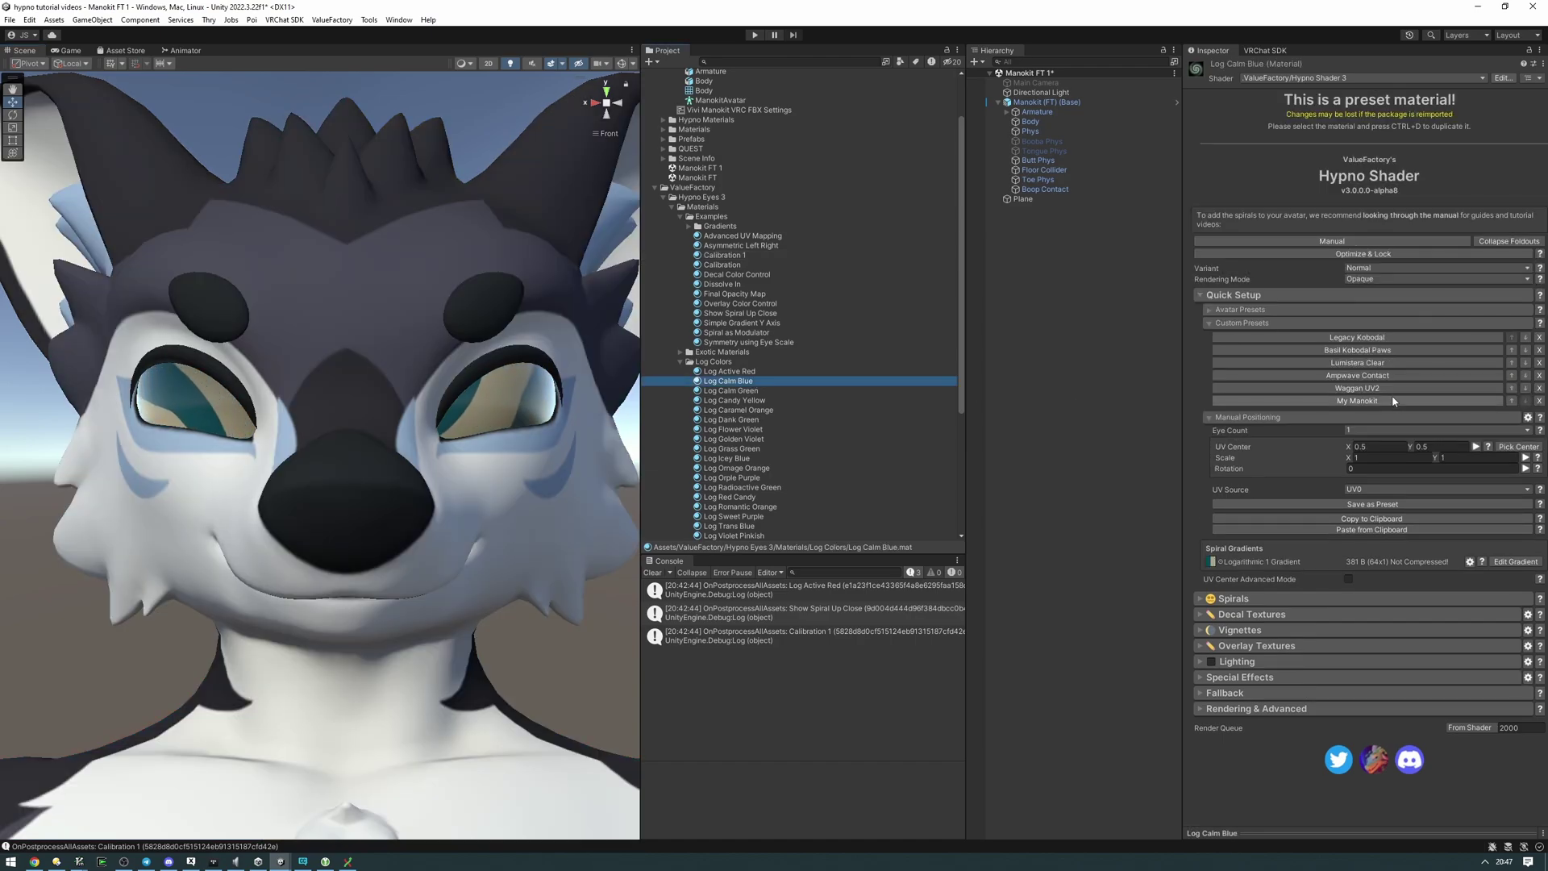
left_click(1361, 401)
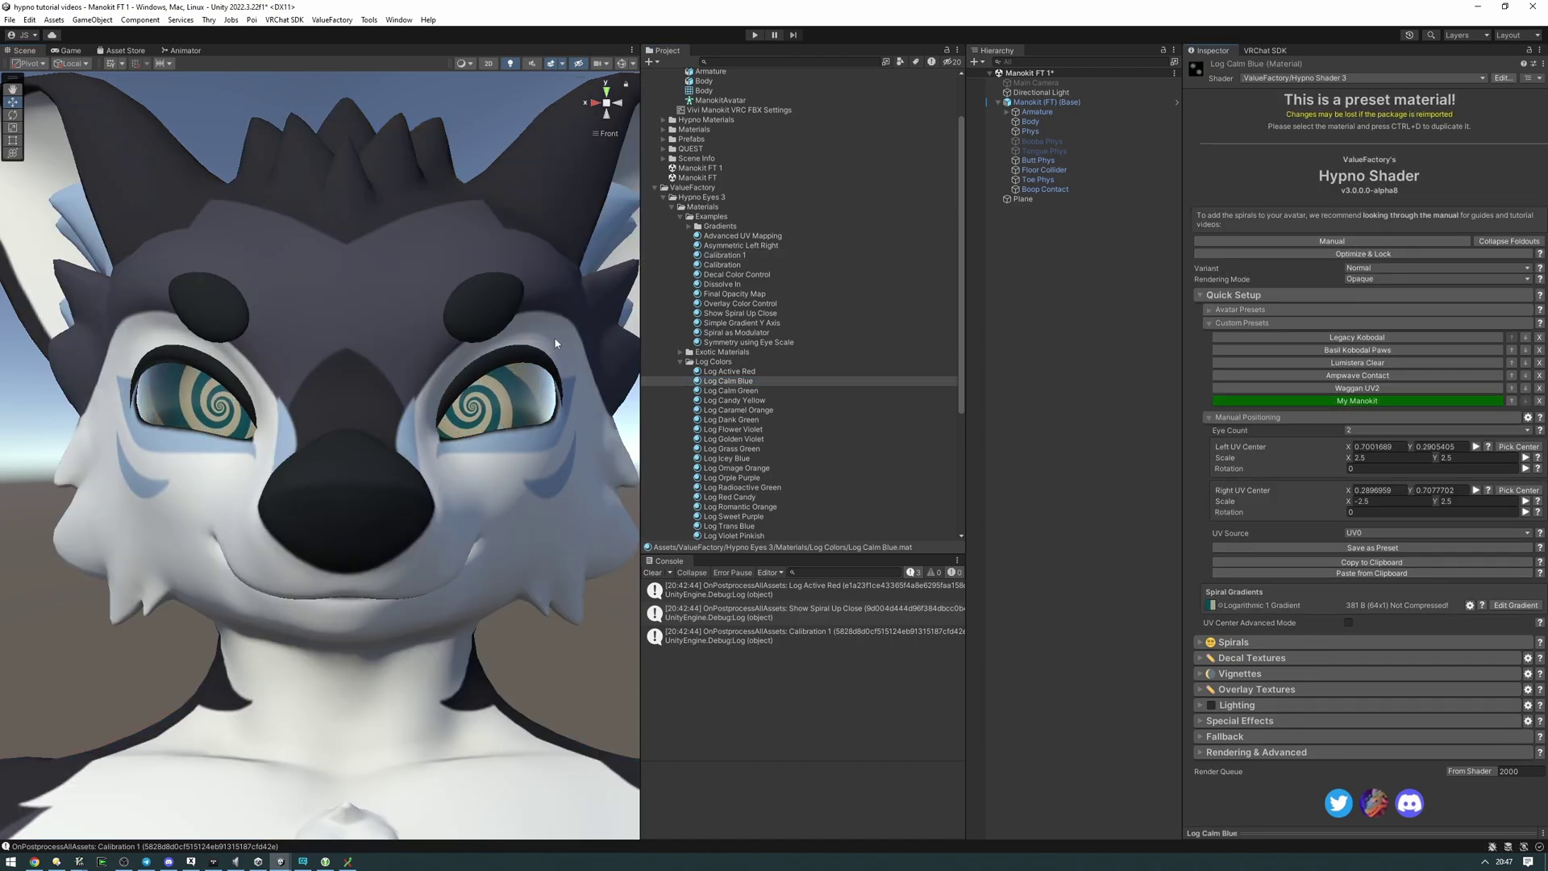
scroll(782, 383, "down", 3)
left_click(732, 409)
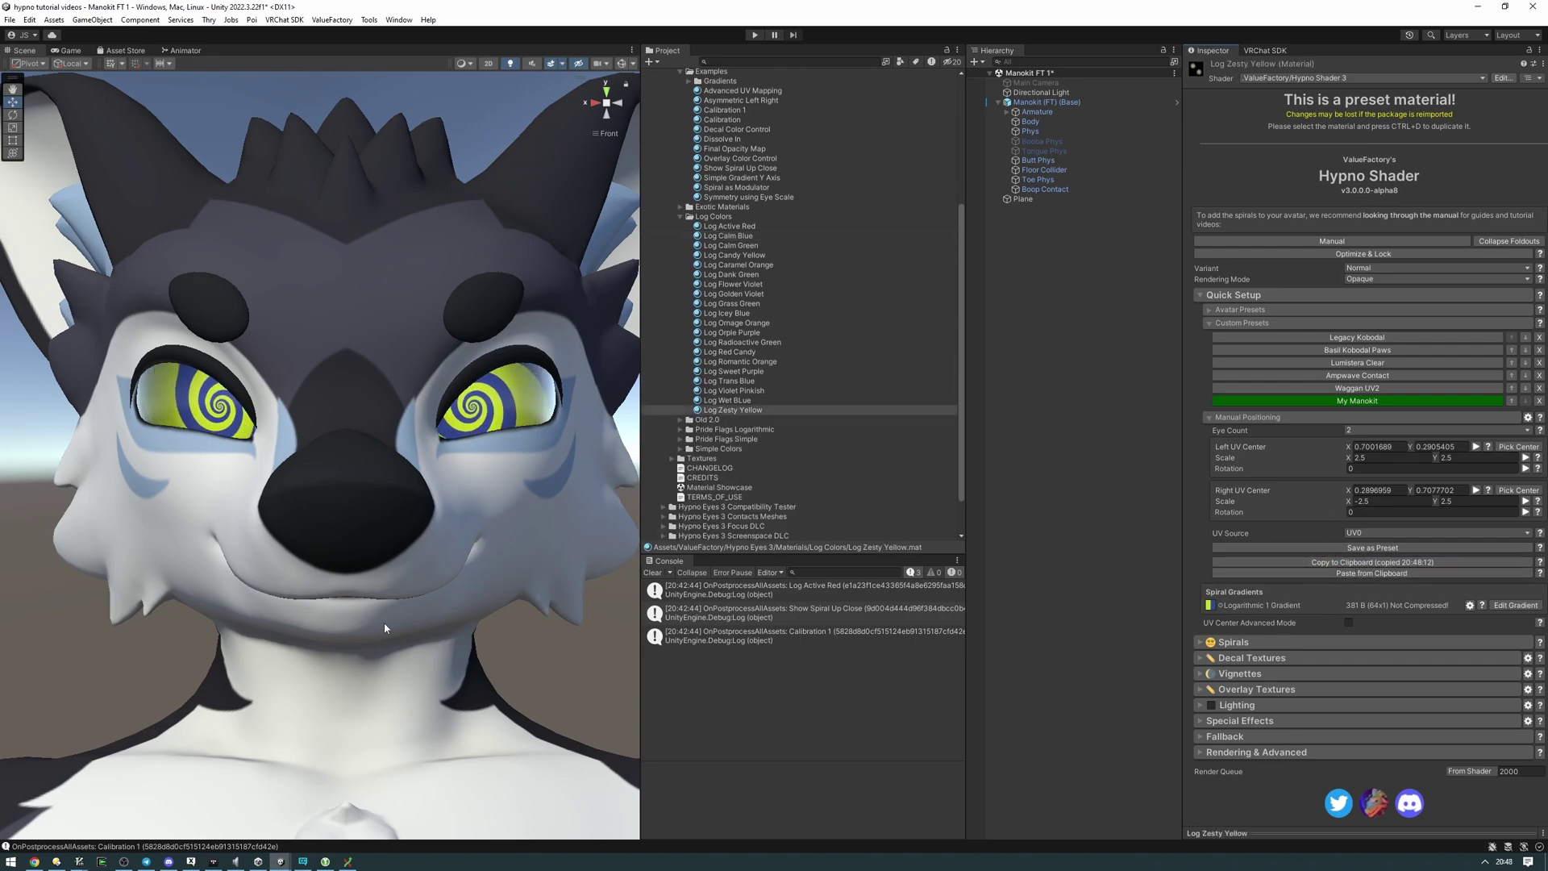
- Paste the copied preset JSON into GVIM and inspect its data
left_click(77, 862)
type("{\"version\":1,\"preset\":{\"name\":\"\",\"eyes\":[{\"center\":{\"x\":0.7001689076423645,\"y\":0.29054051637649538},\"rotation\":0.0,\"scale\":{\"x\":2.5,\"y\":2.5}},{\"center\":{\"x\":0.28969594836235049,\"y\":0.7077702283859253},\"rotation\":0.0,\"scale\":{\"x\":-2.5,\"y\":2.5}}],\"note\":\"\",\"uv_source\":0}}")
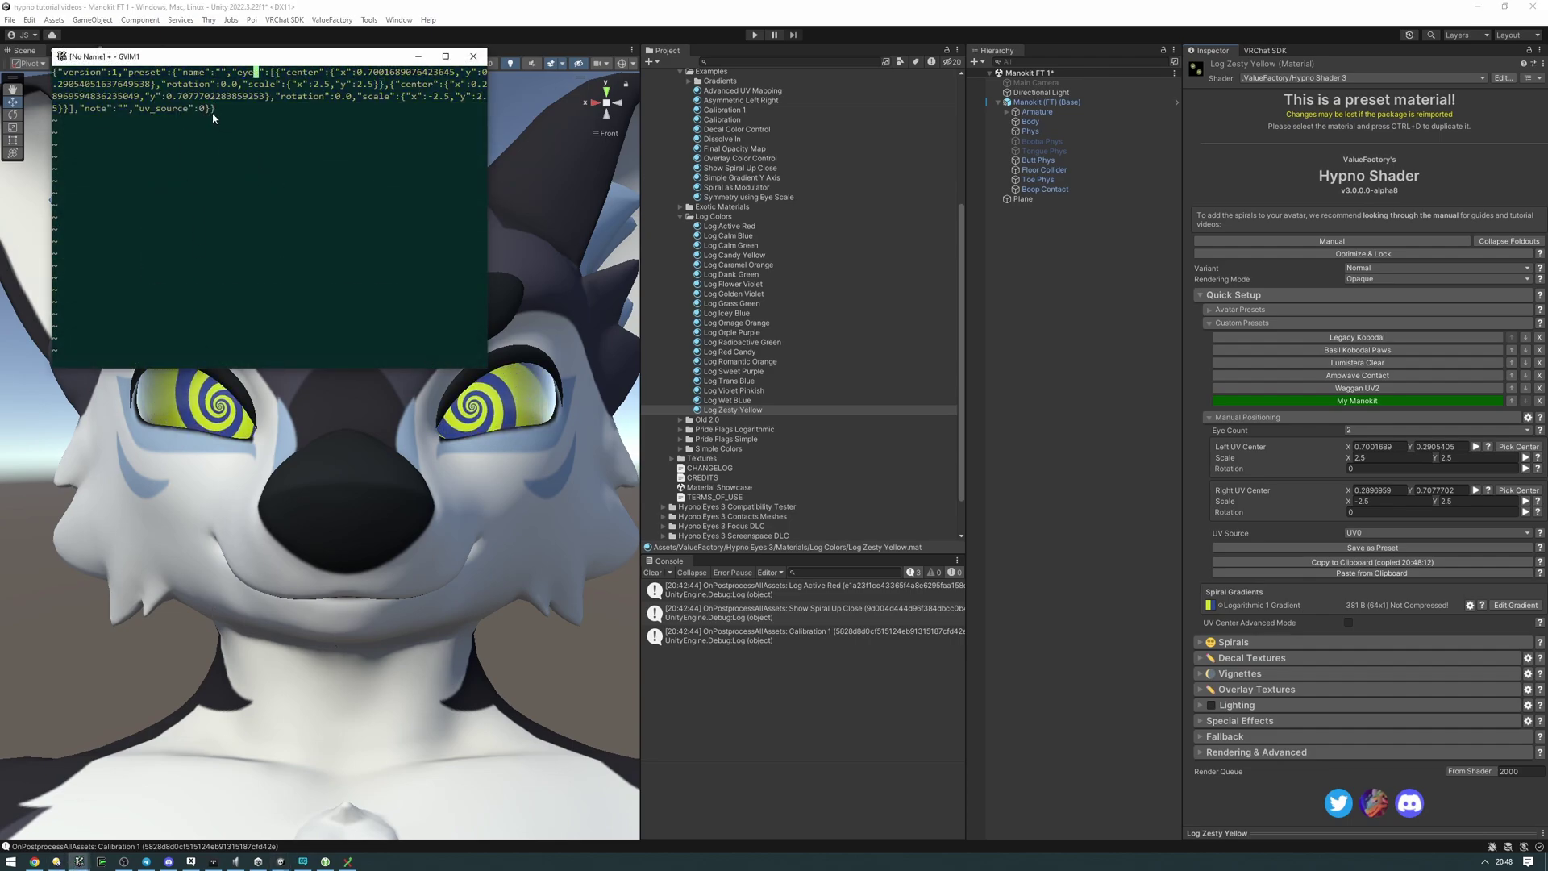
left_click_drag(213, 113, 53, 74)
left_click_drag(218, 73, 45, 76)
left_click_drag(251, 56, 720, 320)
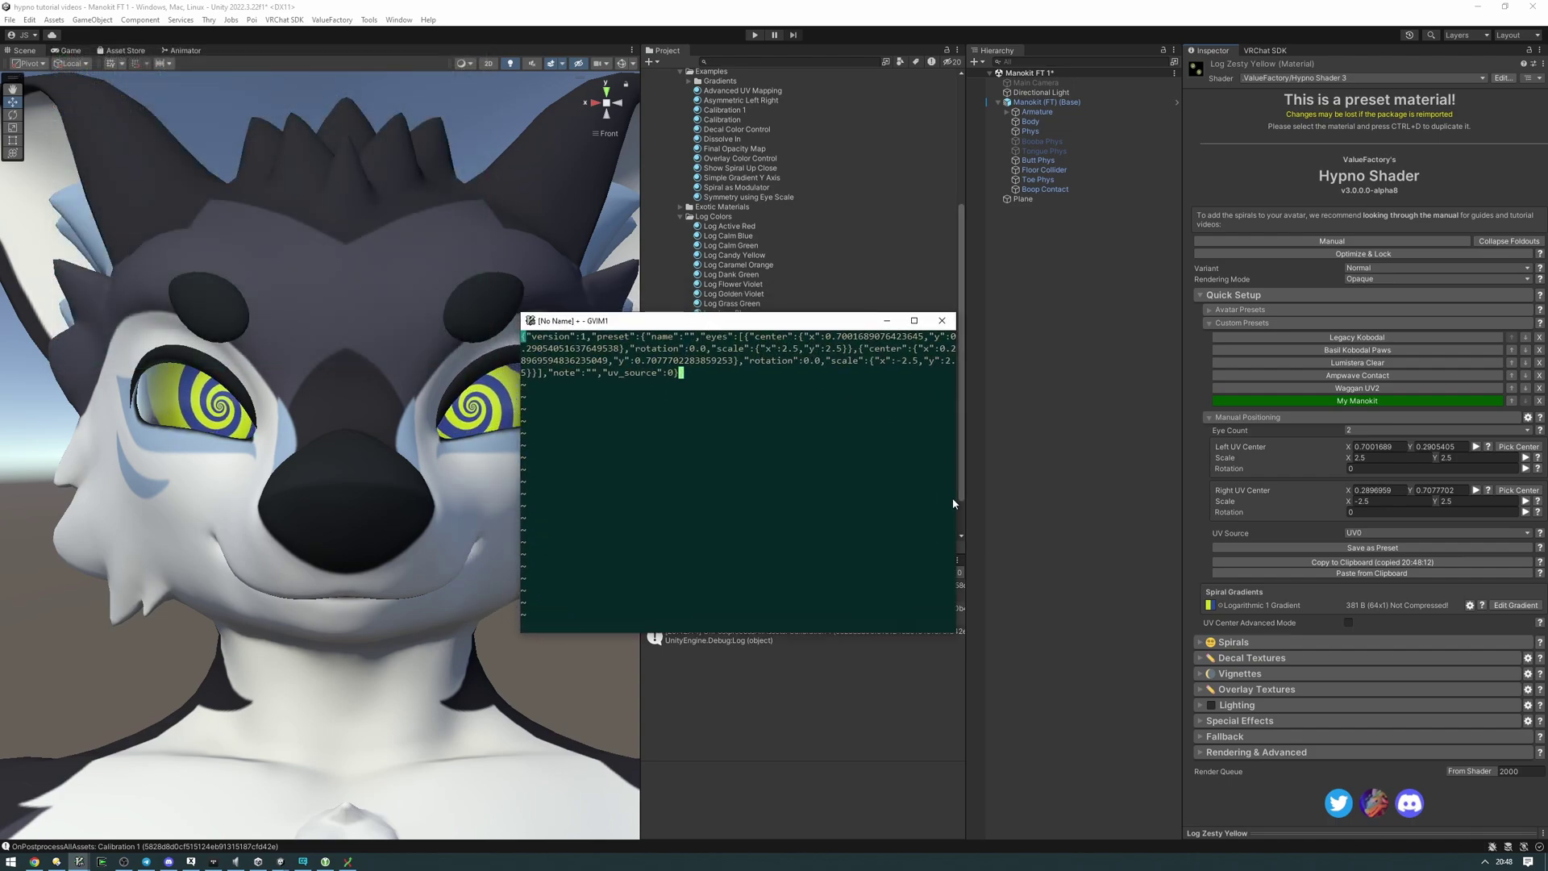
- Paste the clipboard positioning back onto the Log Zesty Yellow material from Avatar Presets
left_click(1334, 312)
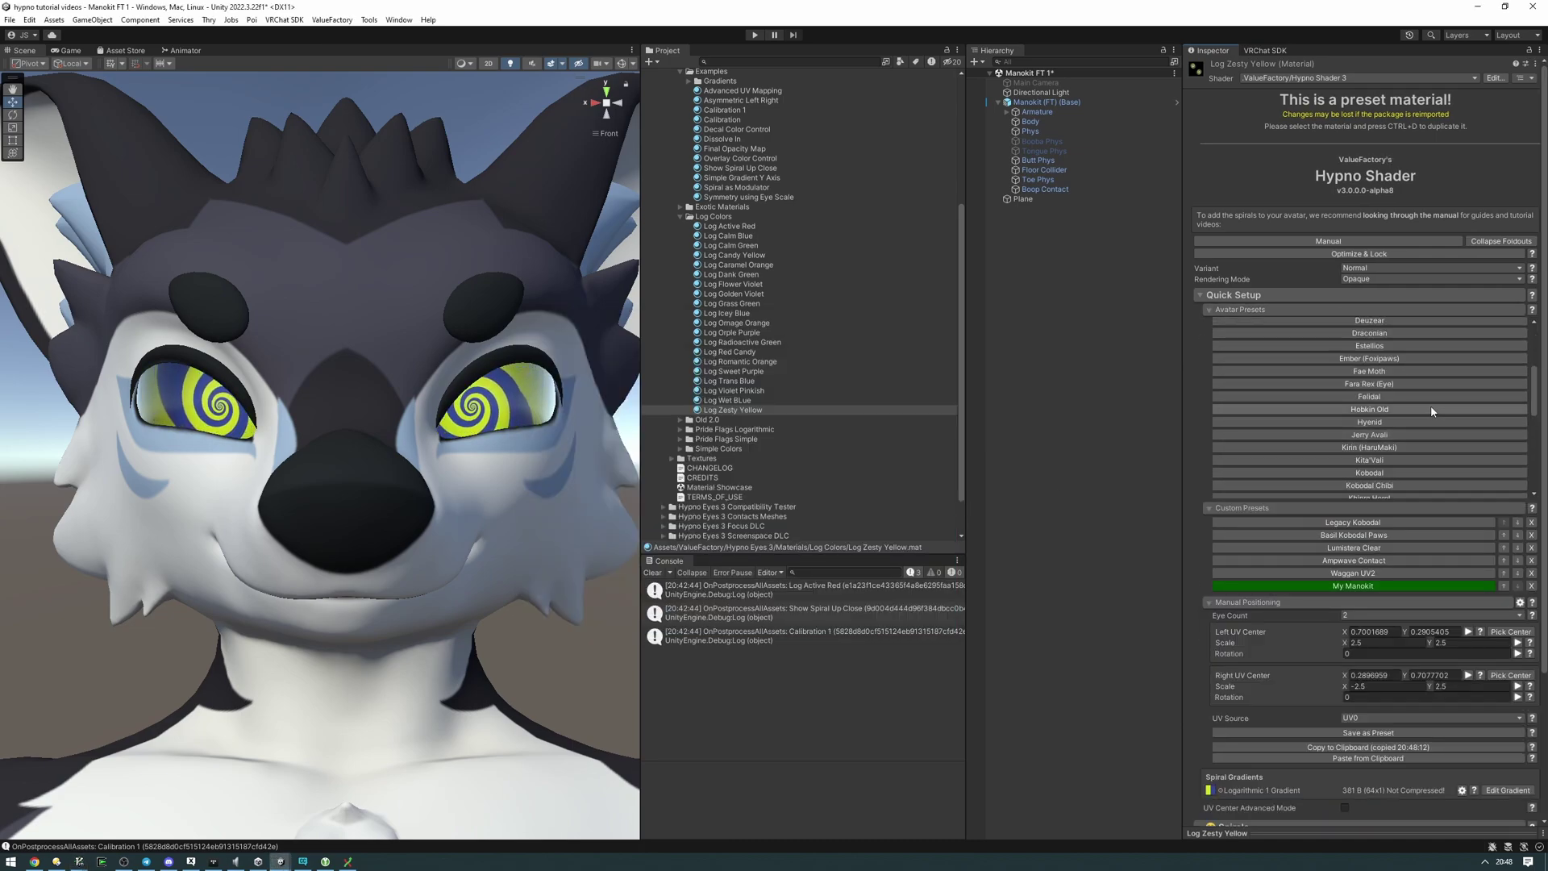
scroll(1386, 604, "down", 2)
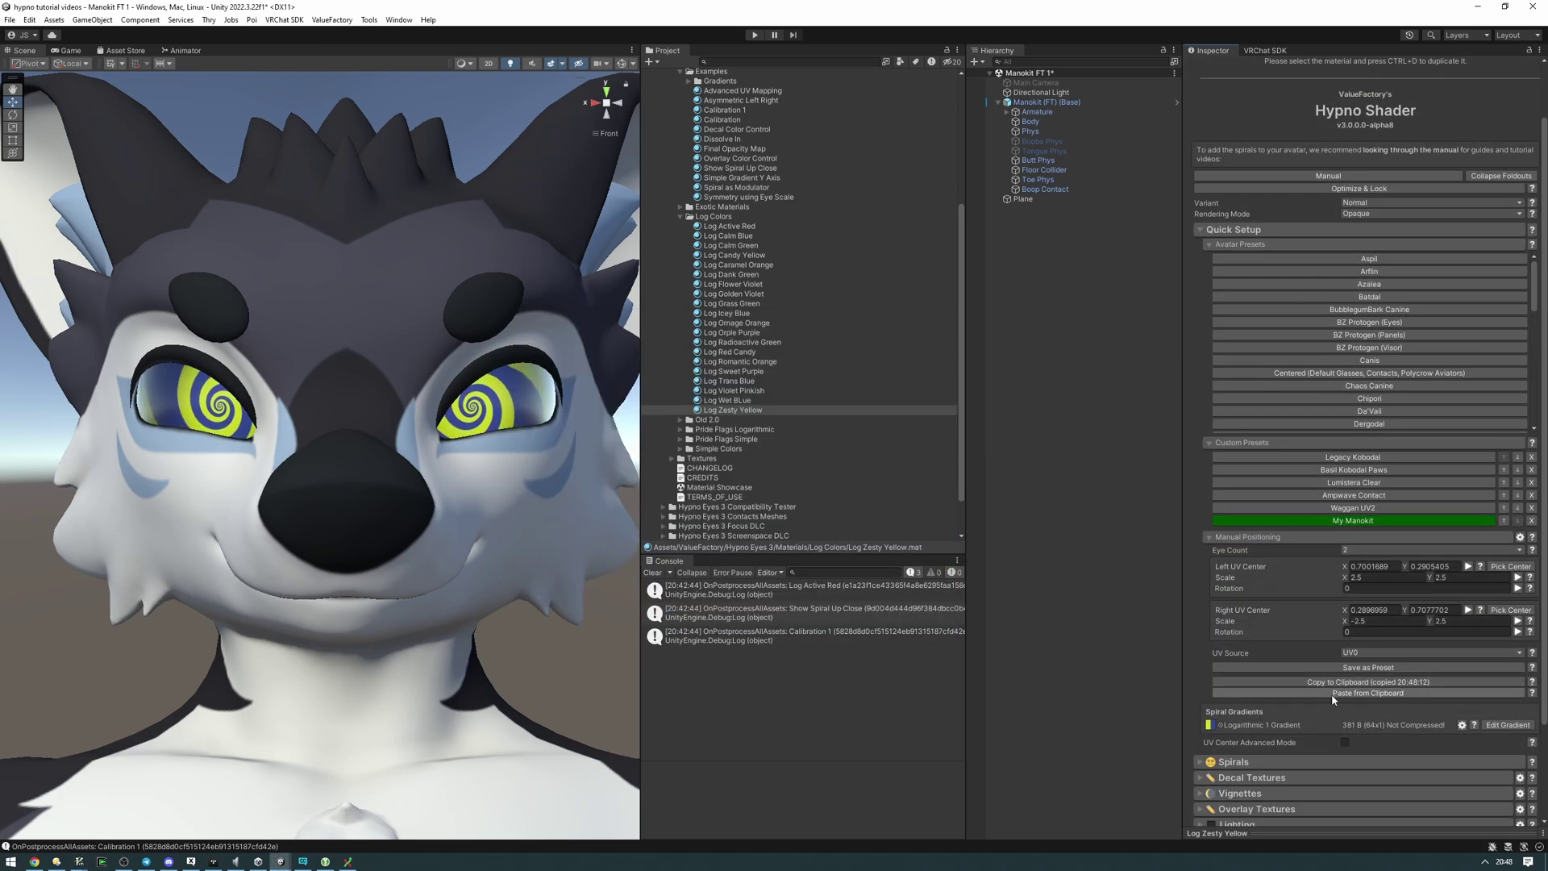
left_click(1355, 694)
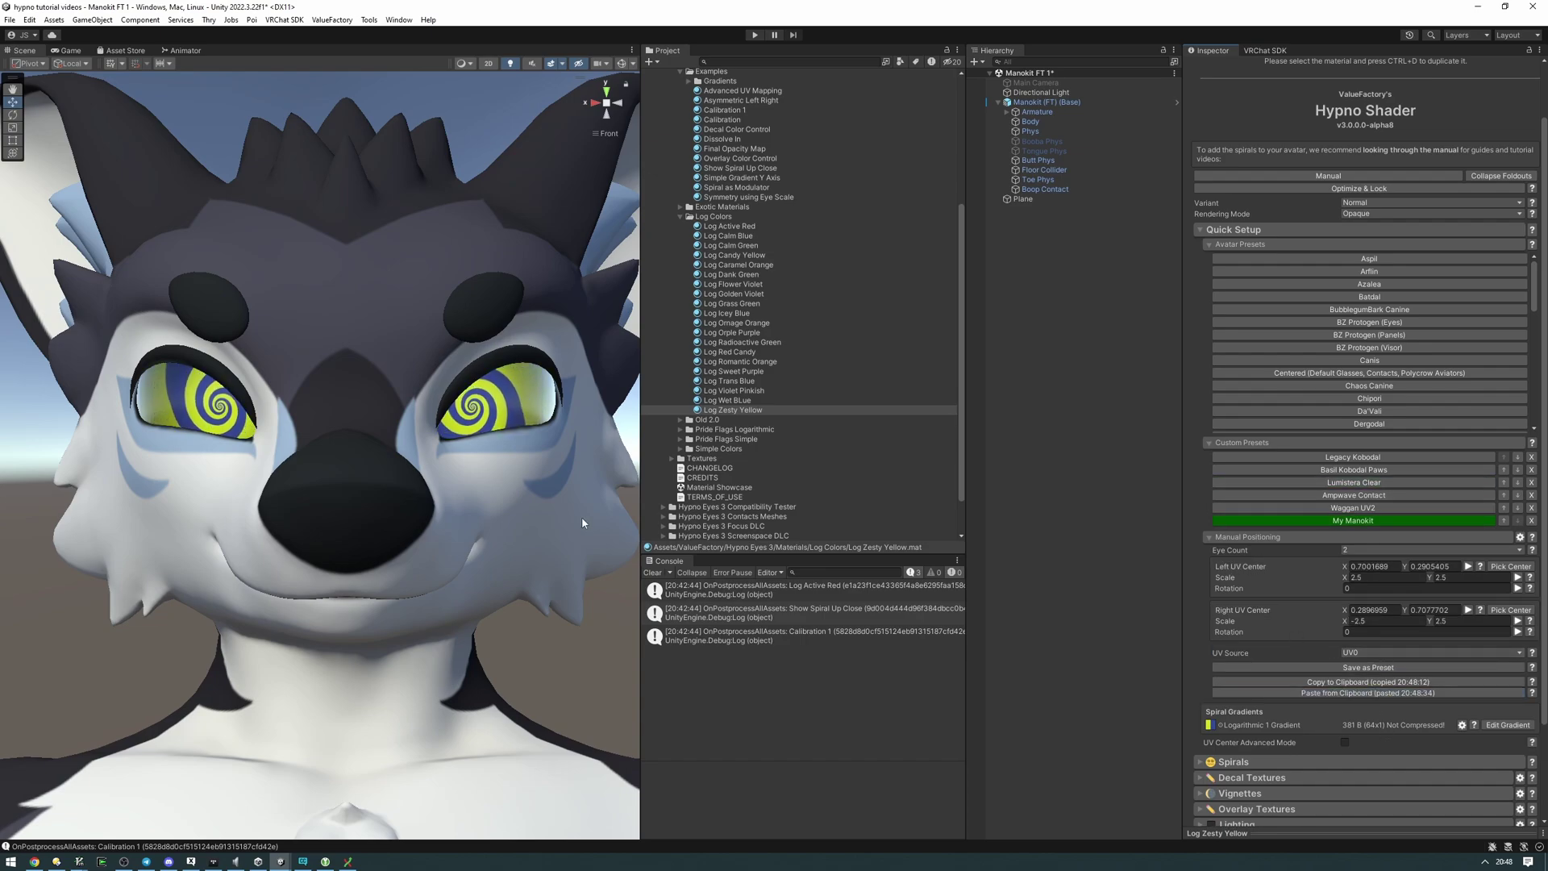